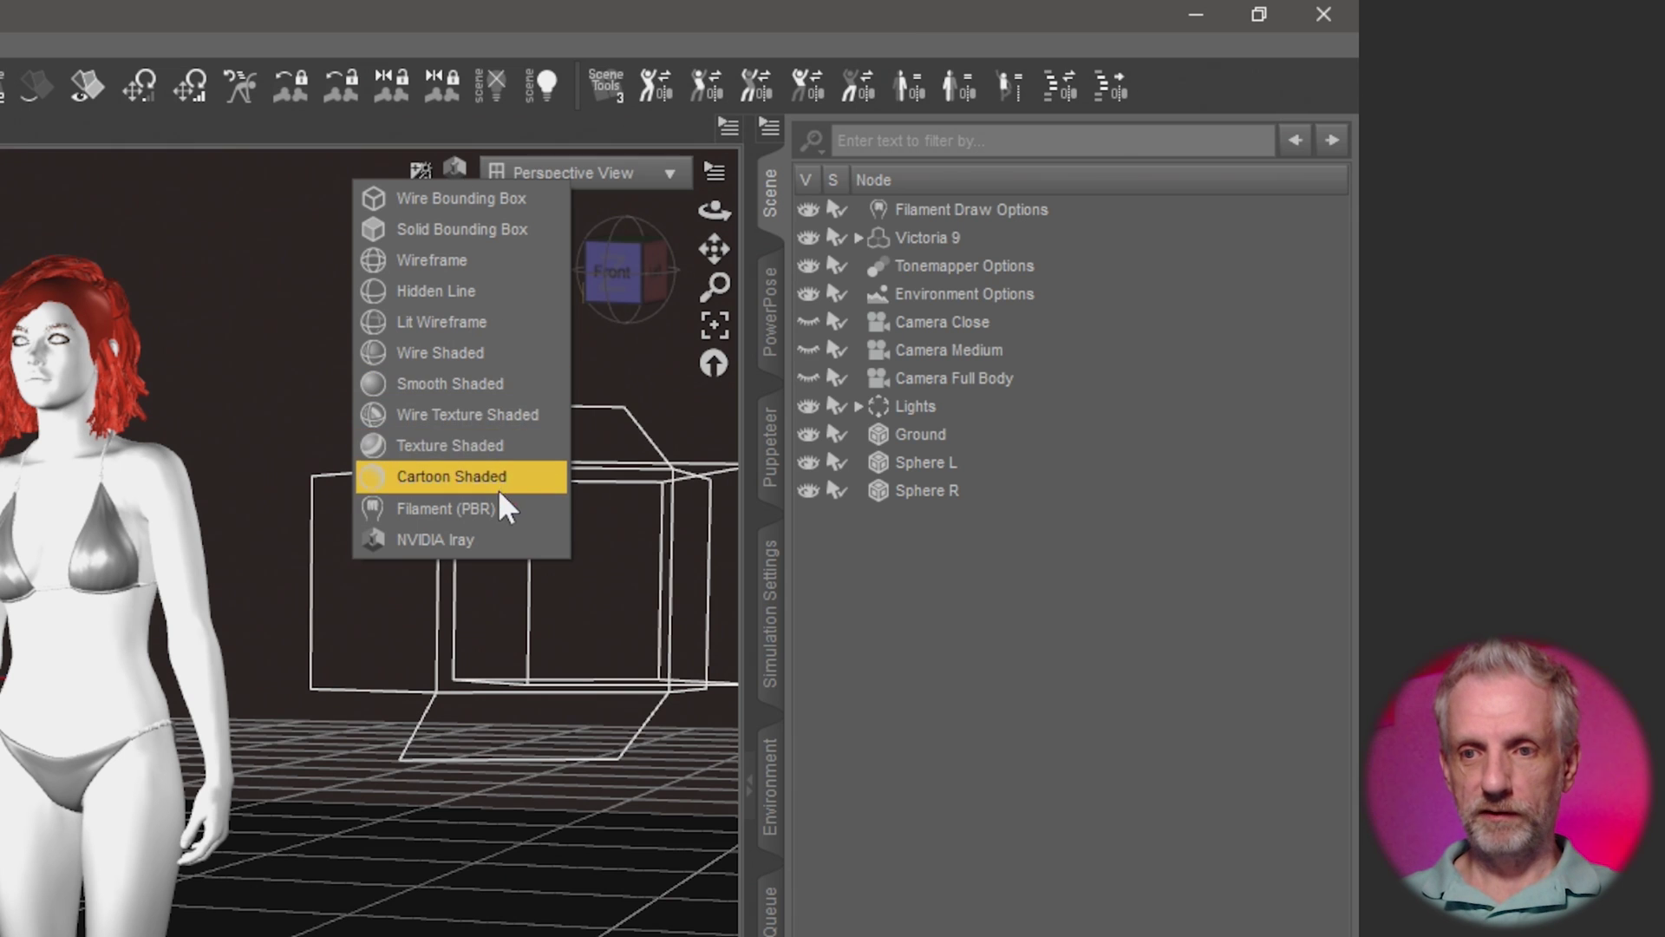
Set the viewport's draw style to NVIDIA Iray to preview the lit scene
left_click(415, 12)
left_click(449, 174)
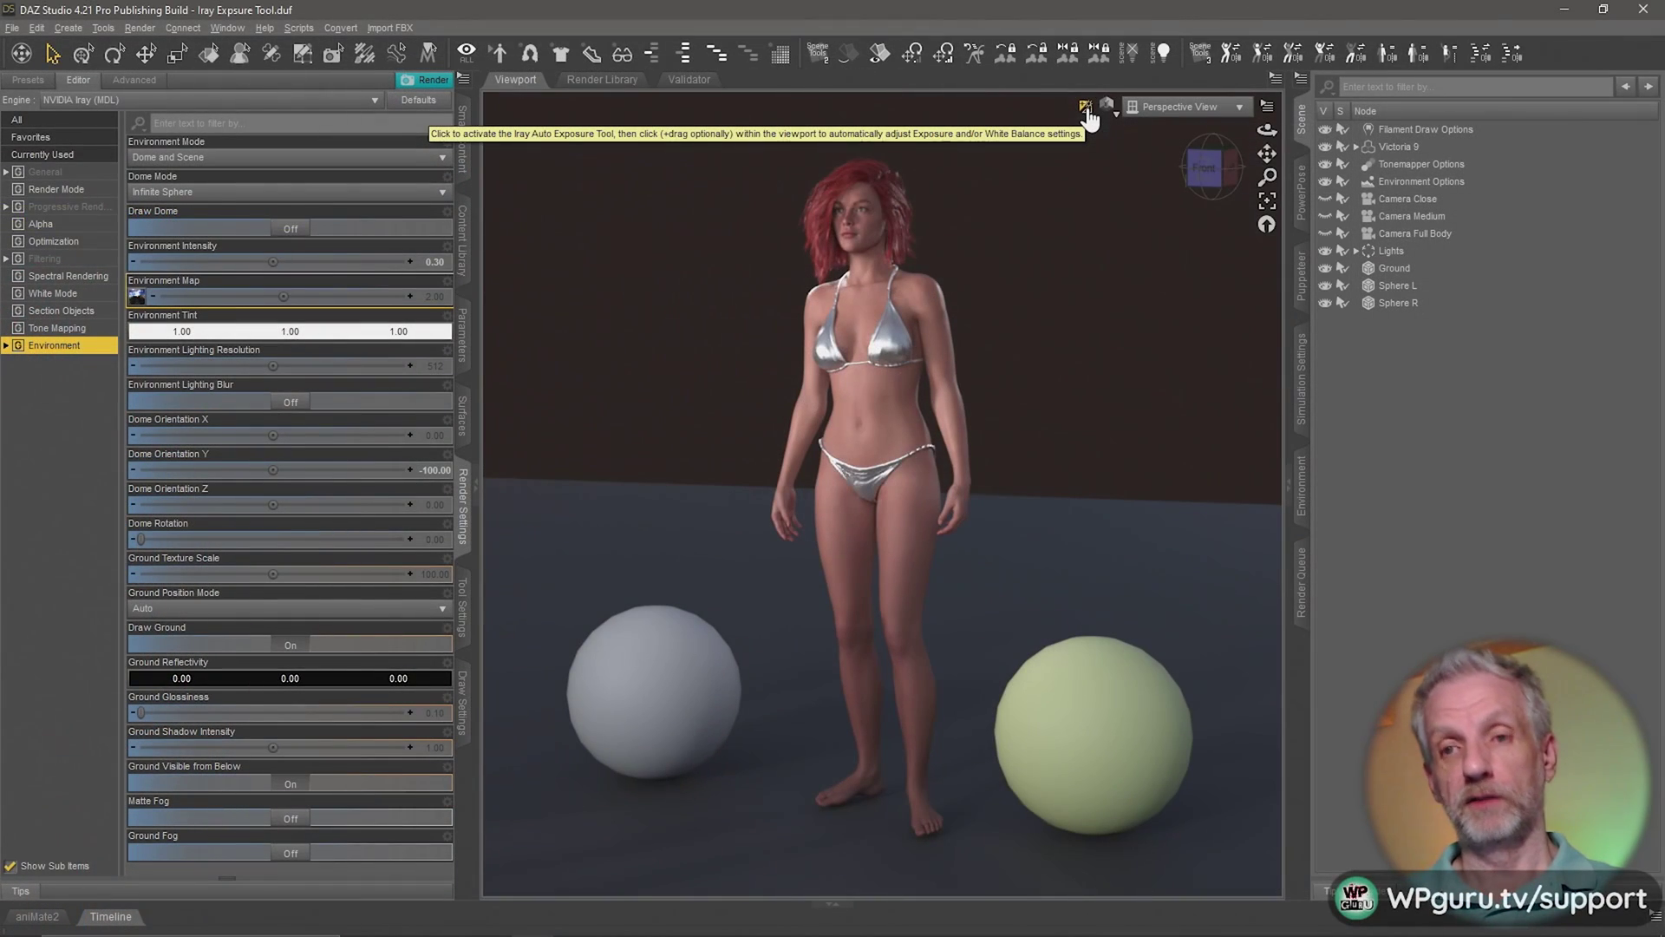
left_click(1086, 111)
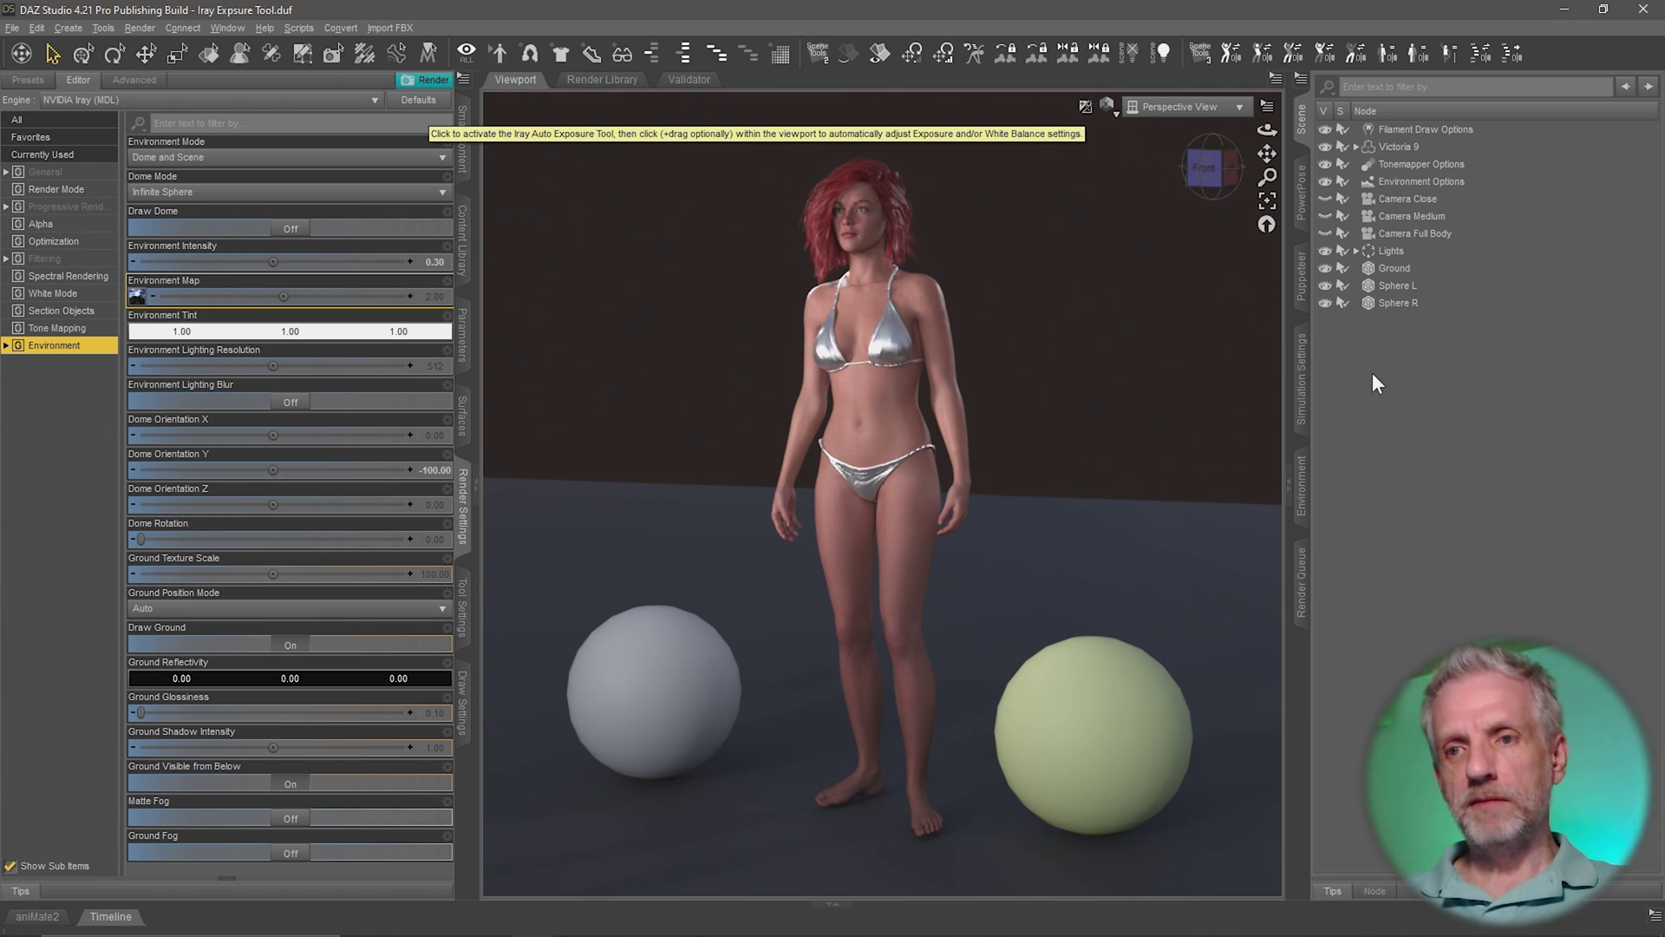
left_click(1415, 383)
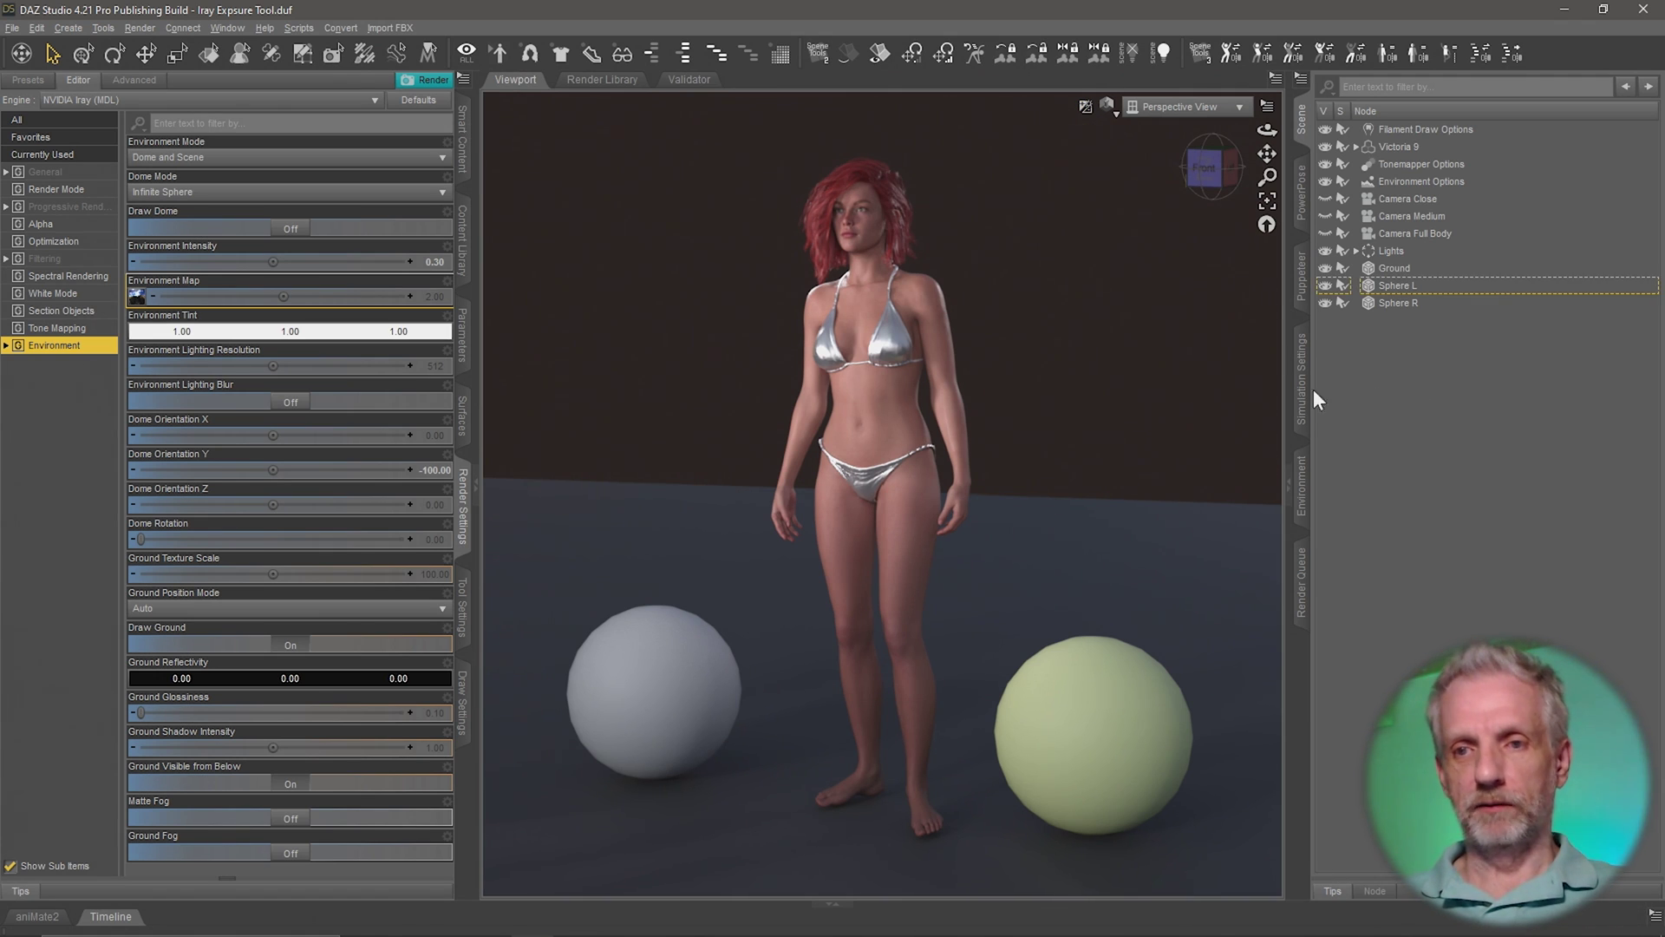
left_click(1034, 389)
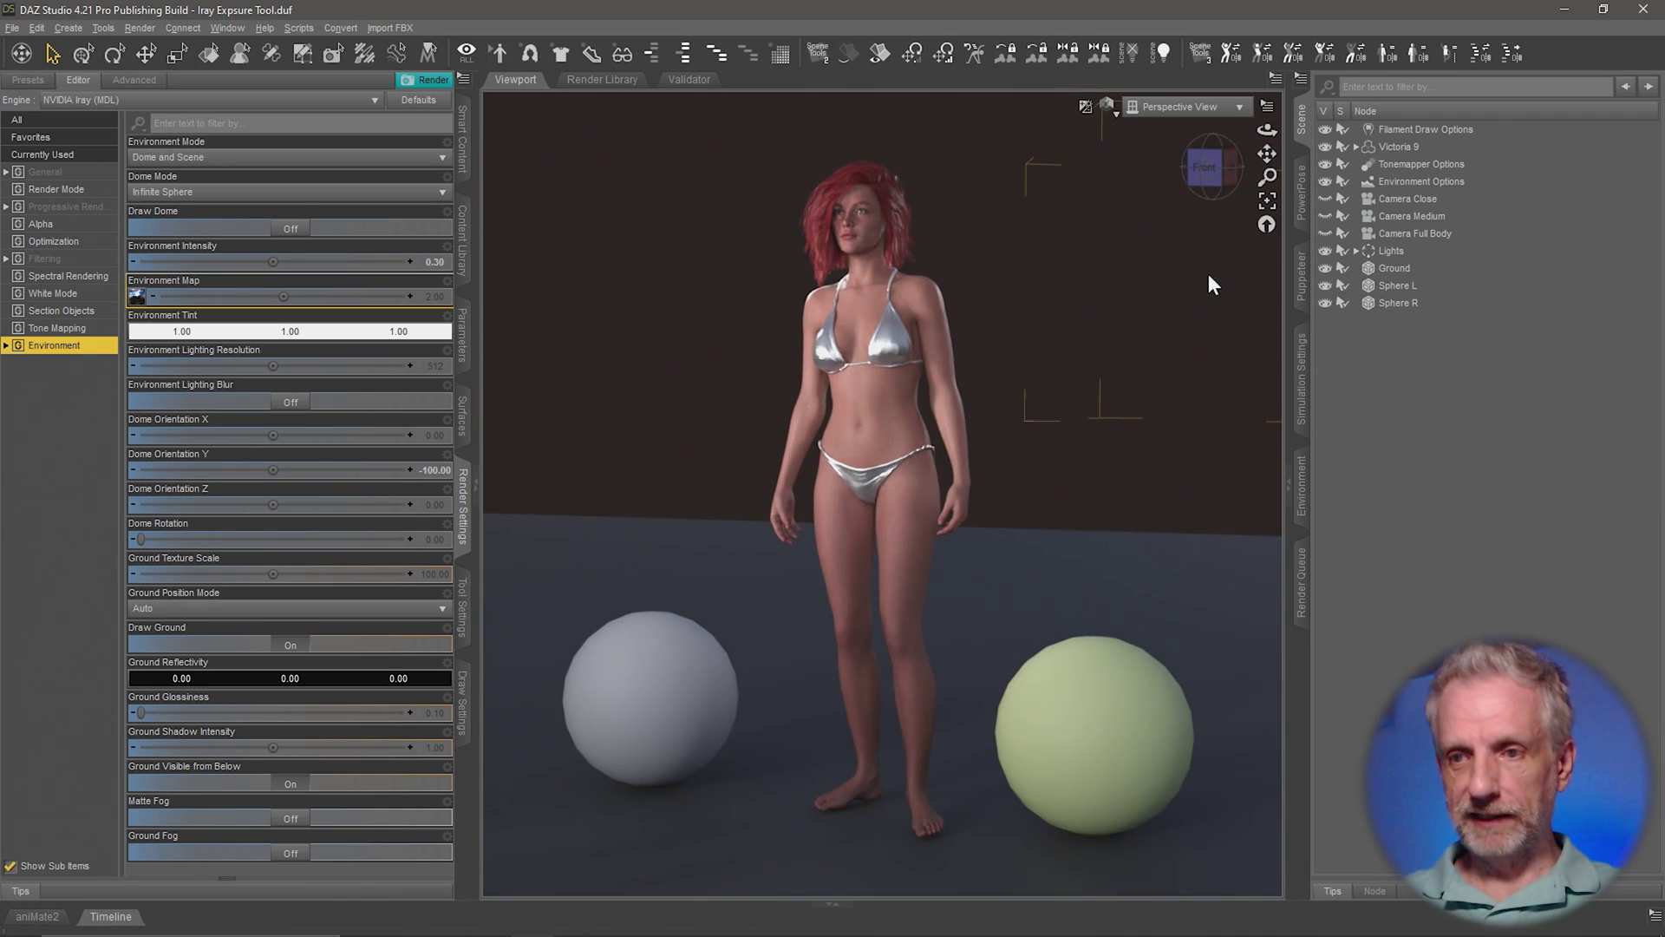
Hide the Lights group in the scene and show the Environment render settings
left_click(1324, 251)
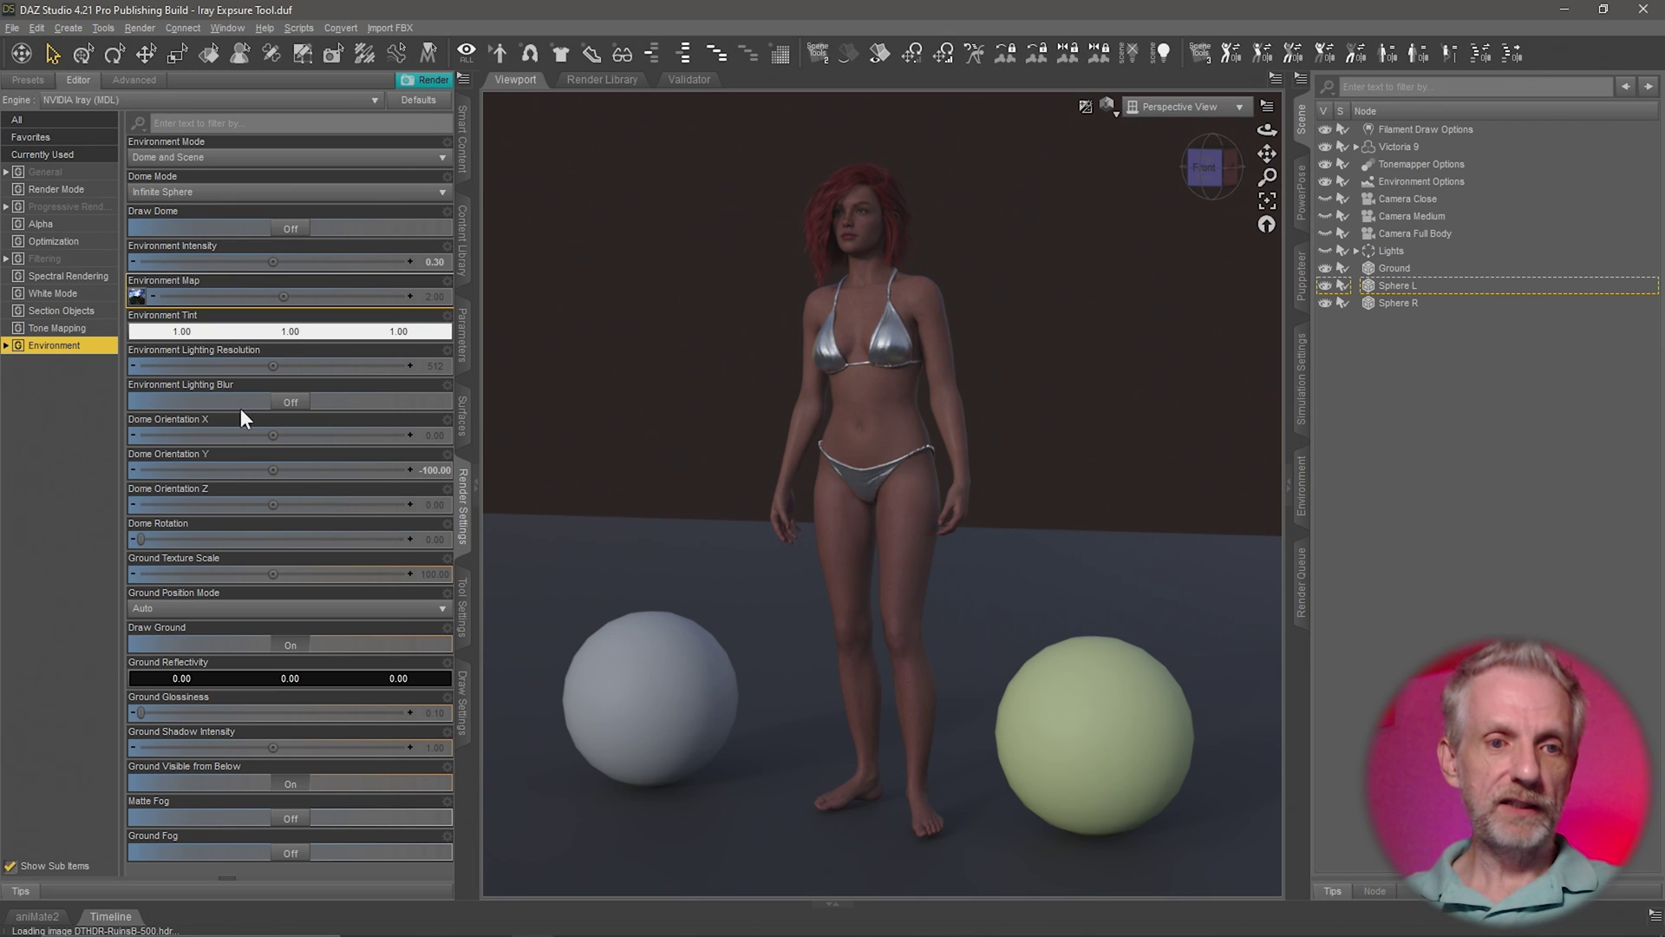
left_click(78, 356)
mouse_move(140, 304)
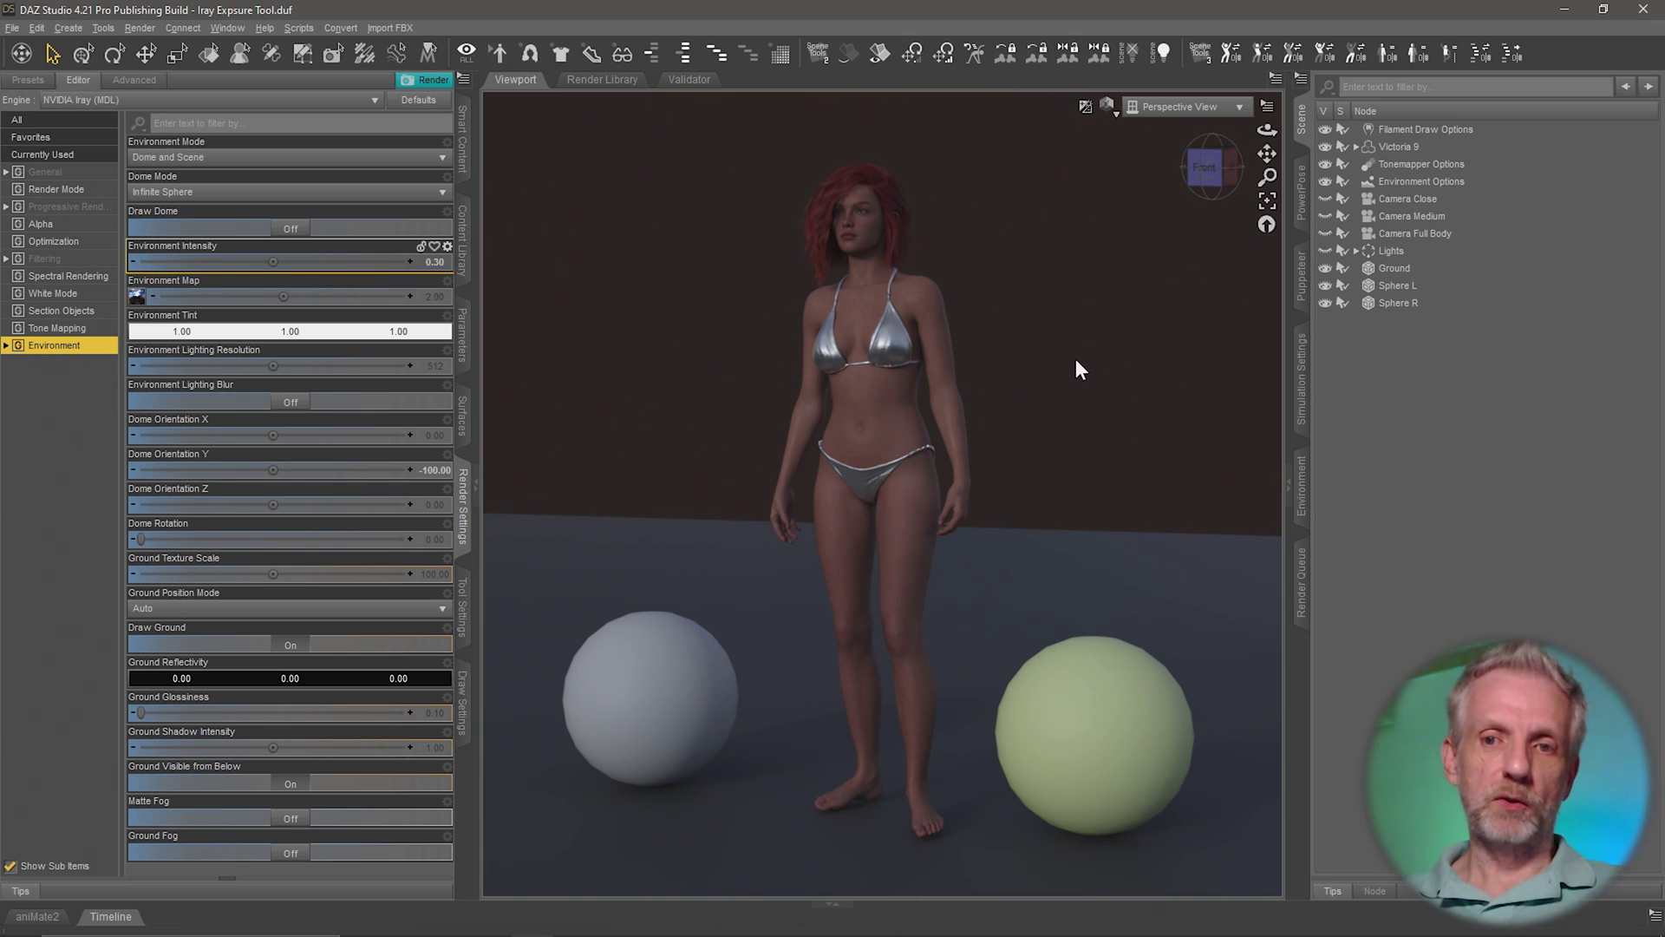
Sample the figure's cheek and upper chest with the Iray Auto Exposure Tool to adjust the exposure
scroll(1075, 357, "up", 5)
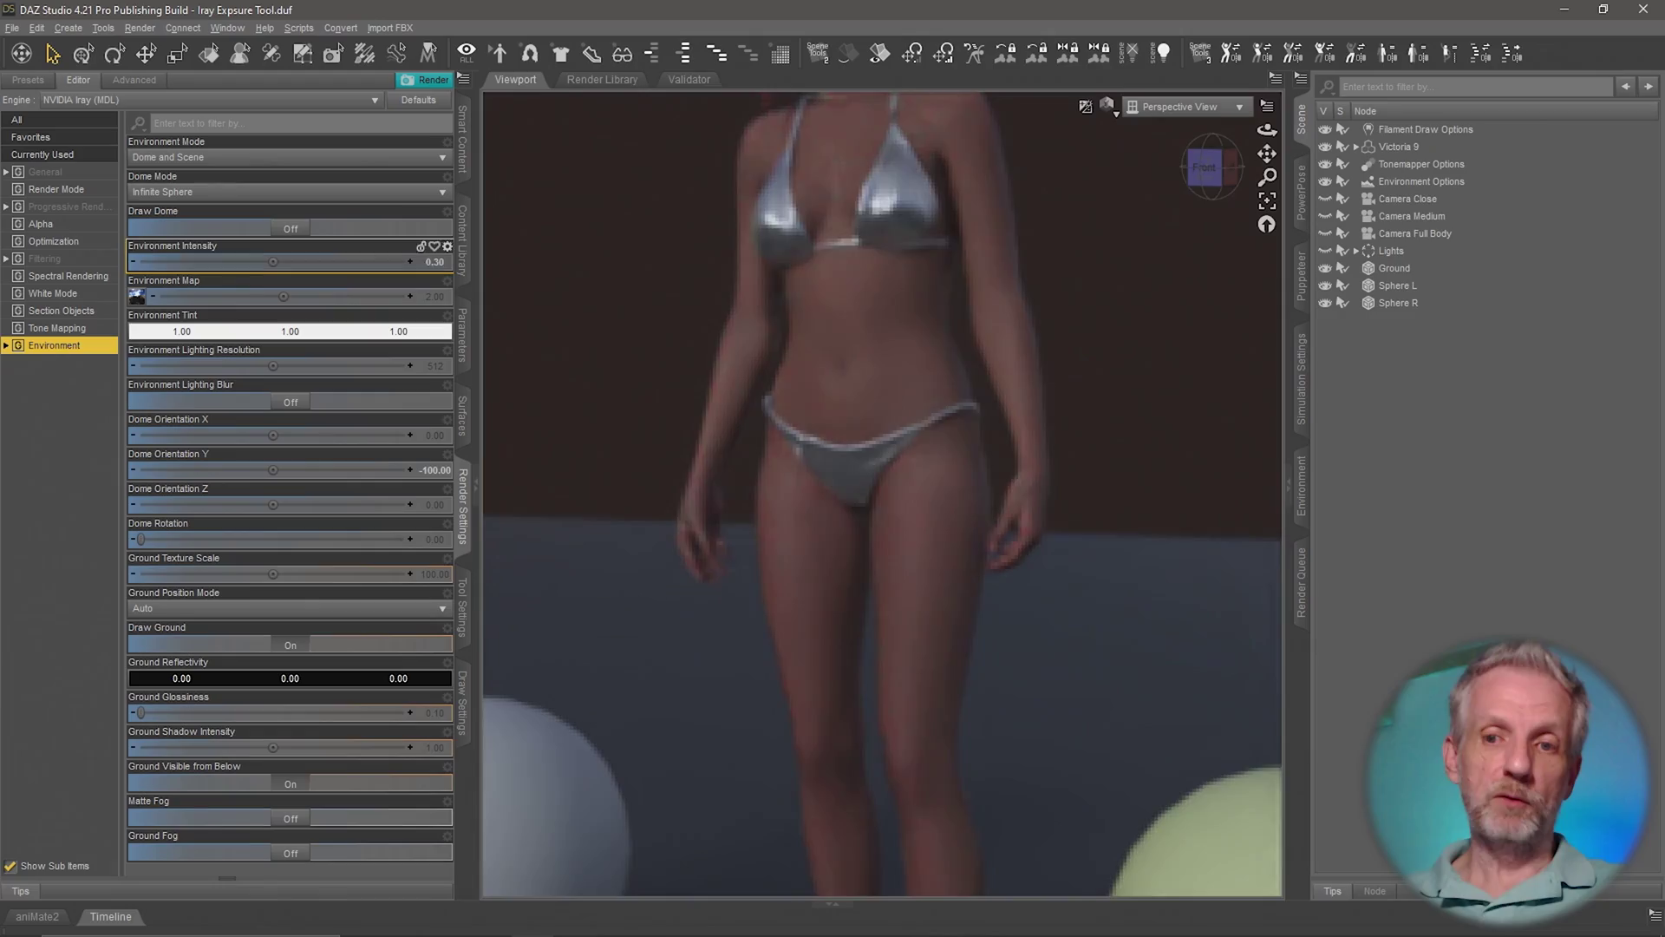
scroll(1075, 357, "down", 3)
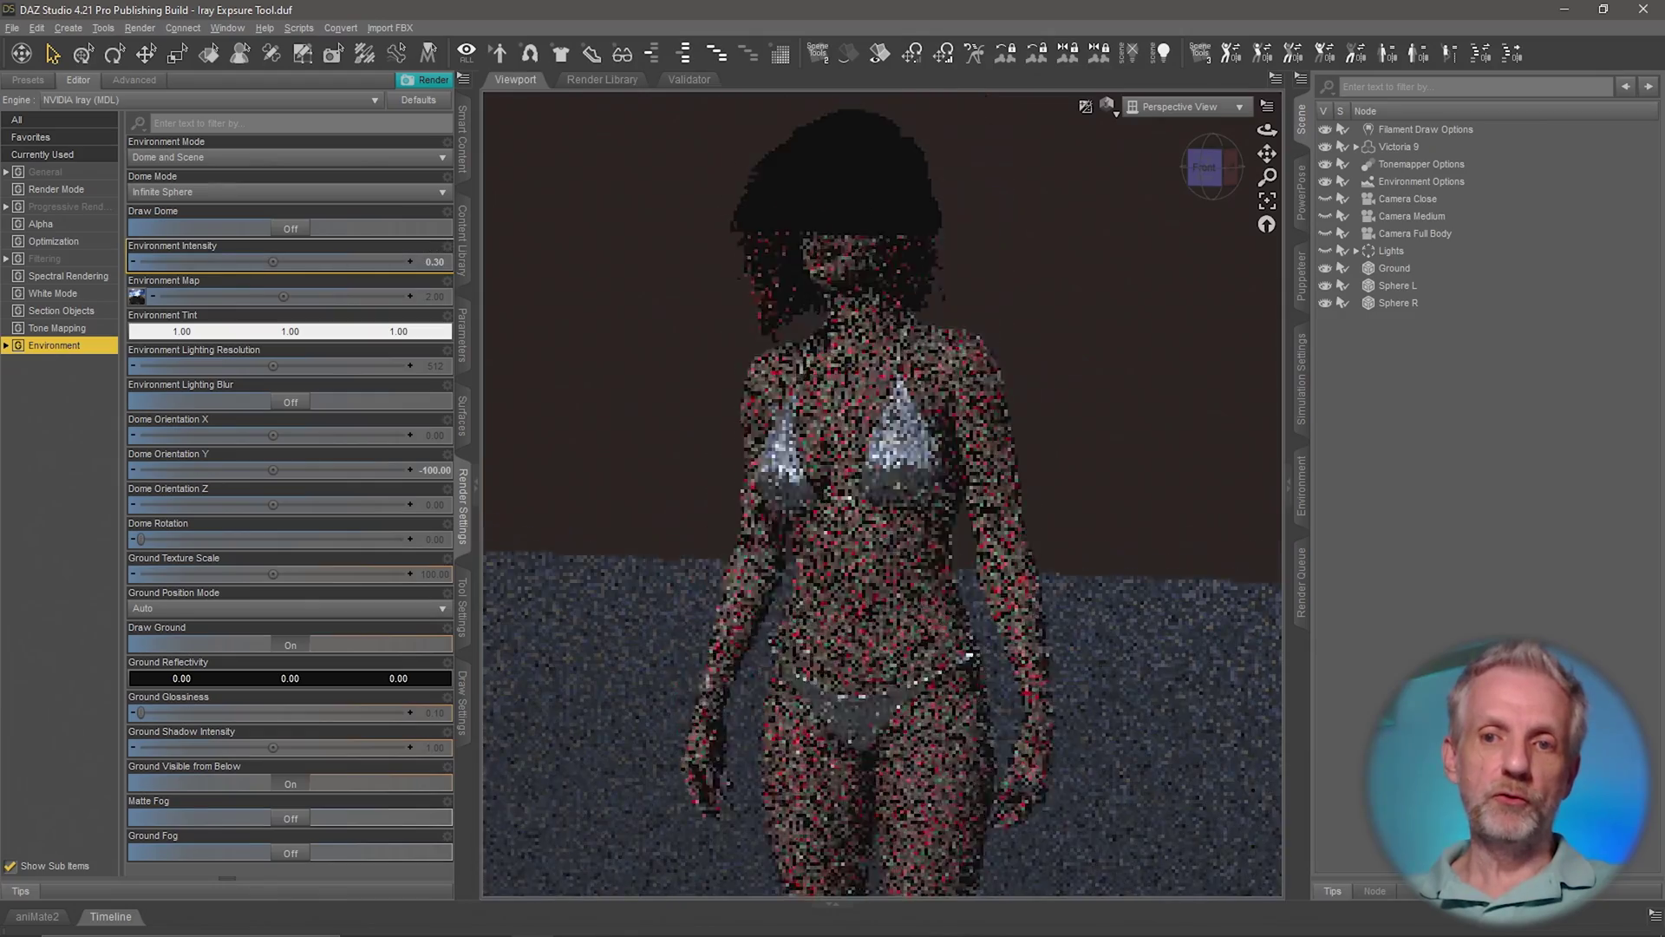
scroll(1074, 357, "up", 3)
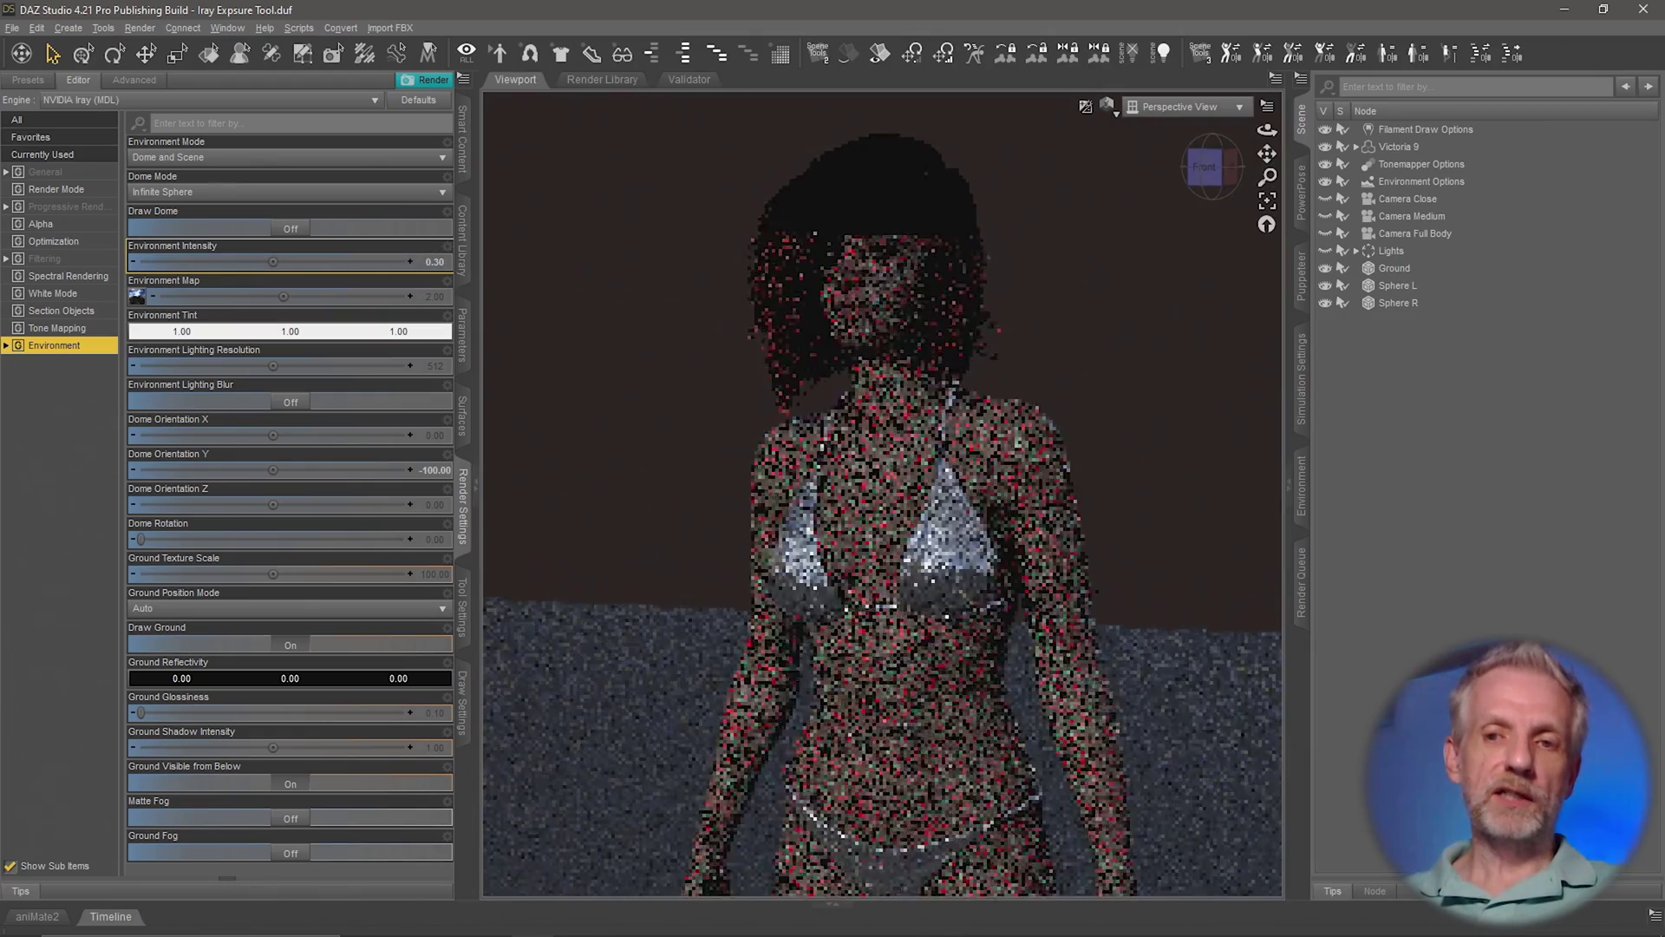
scroll(1073, 360, "down", 1)
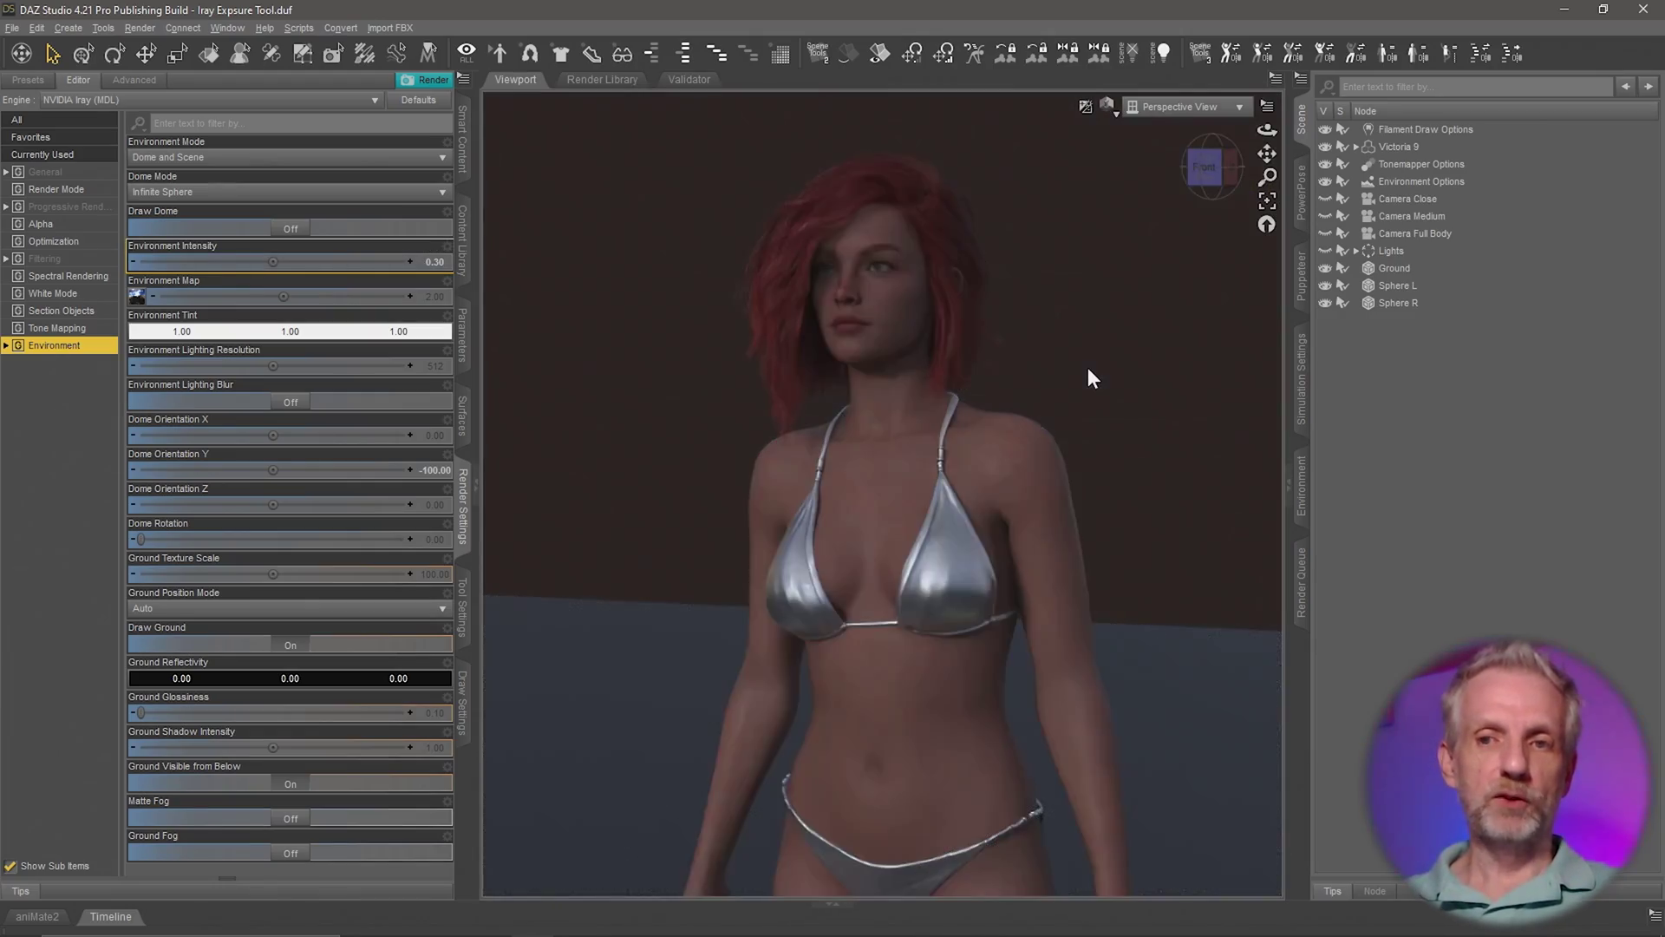
left_click(1085, 111)
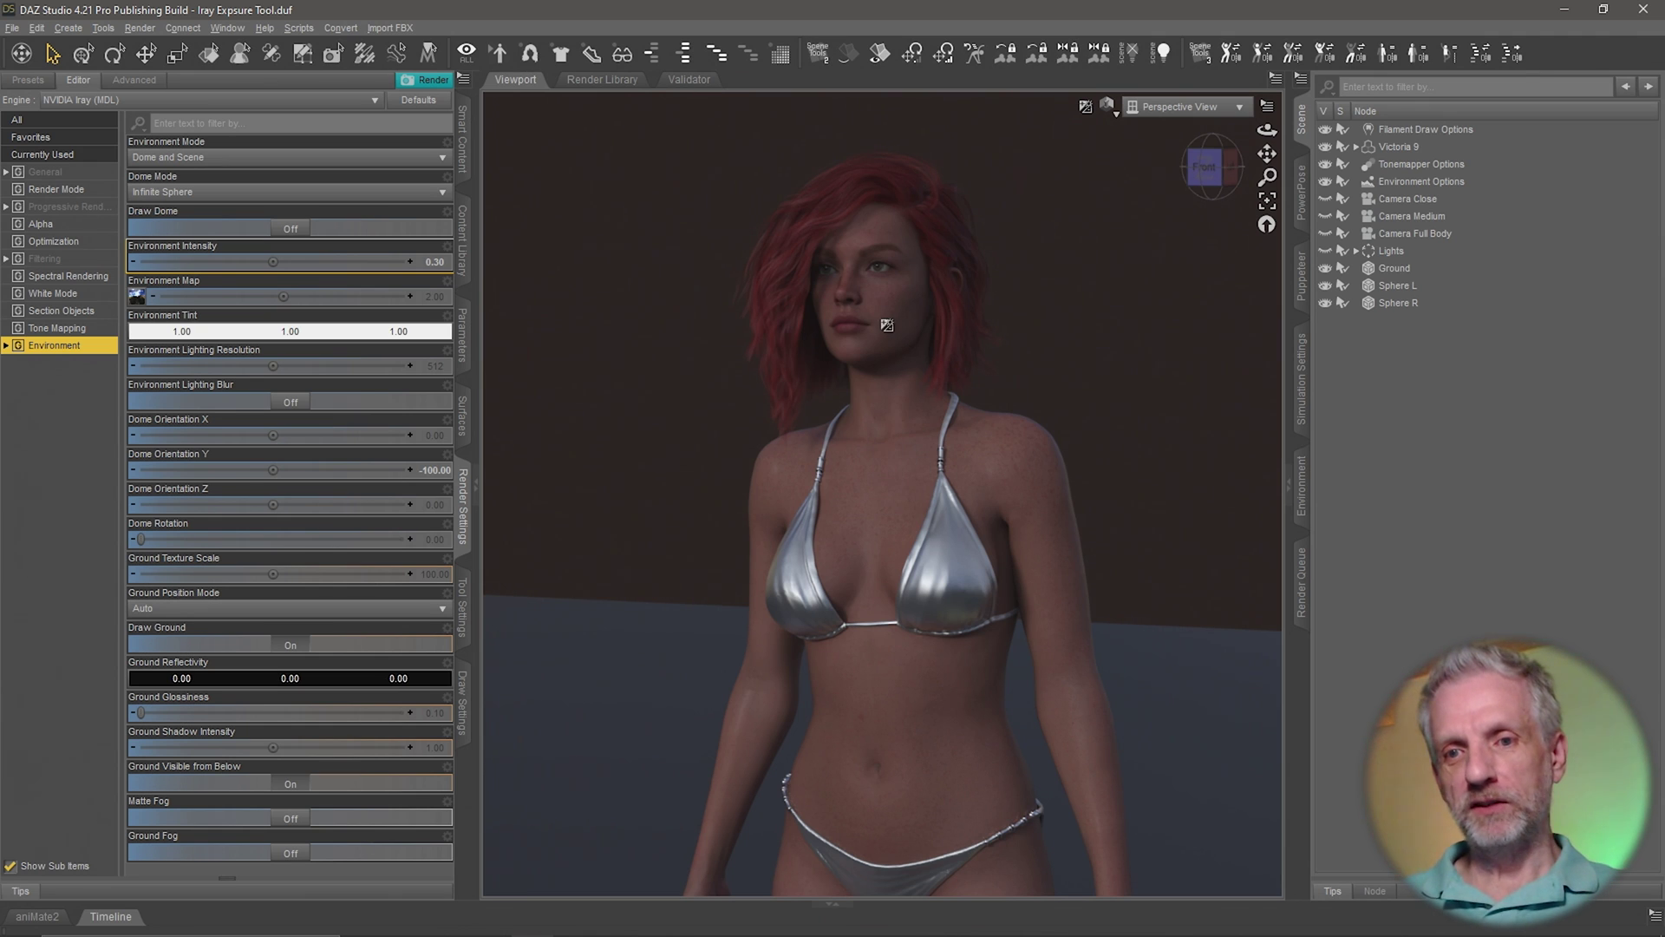
left_click(898, 306)
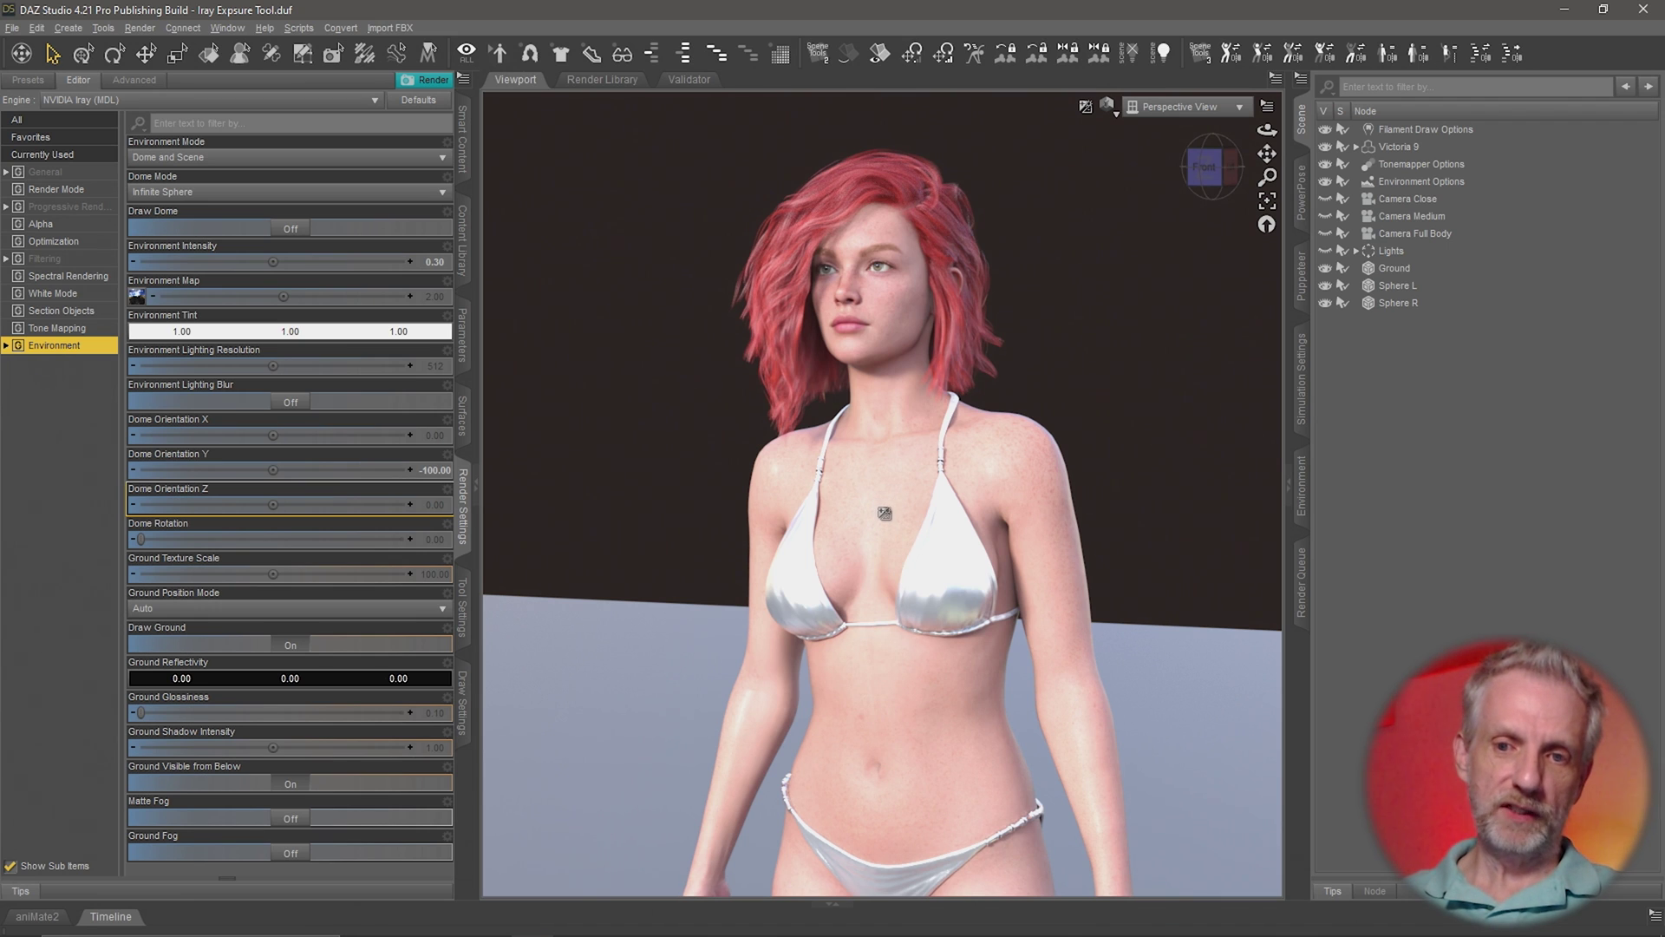
left_click(883, 501)
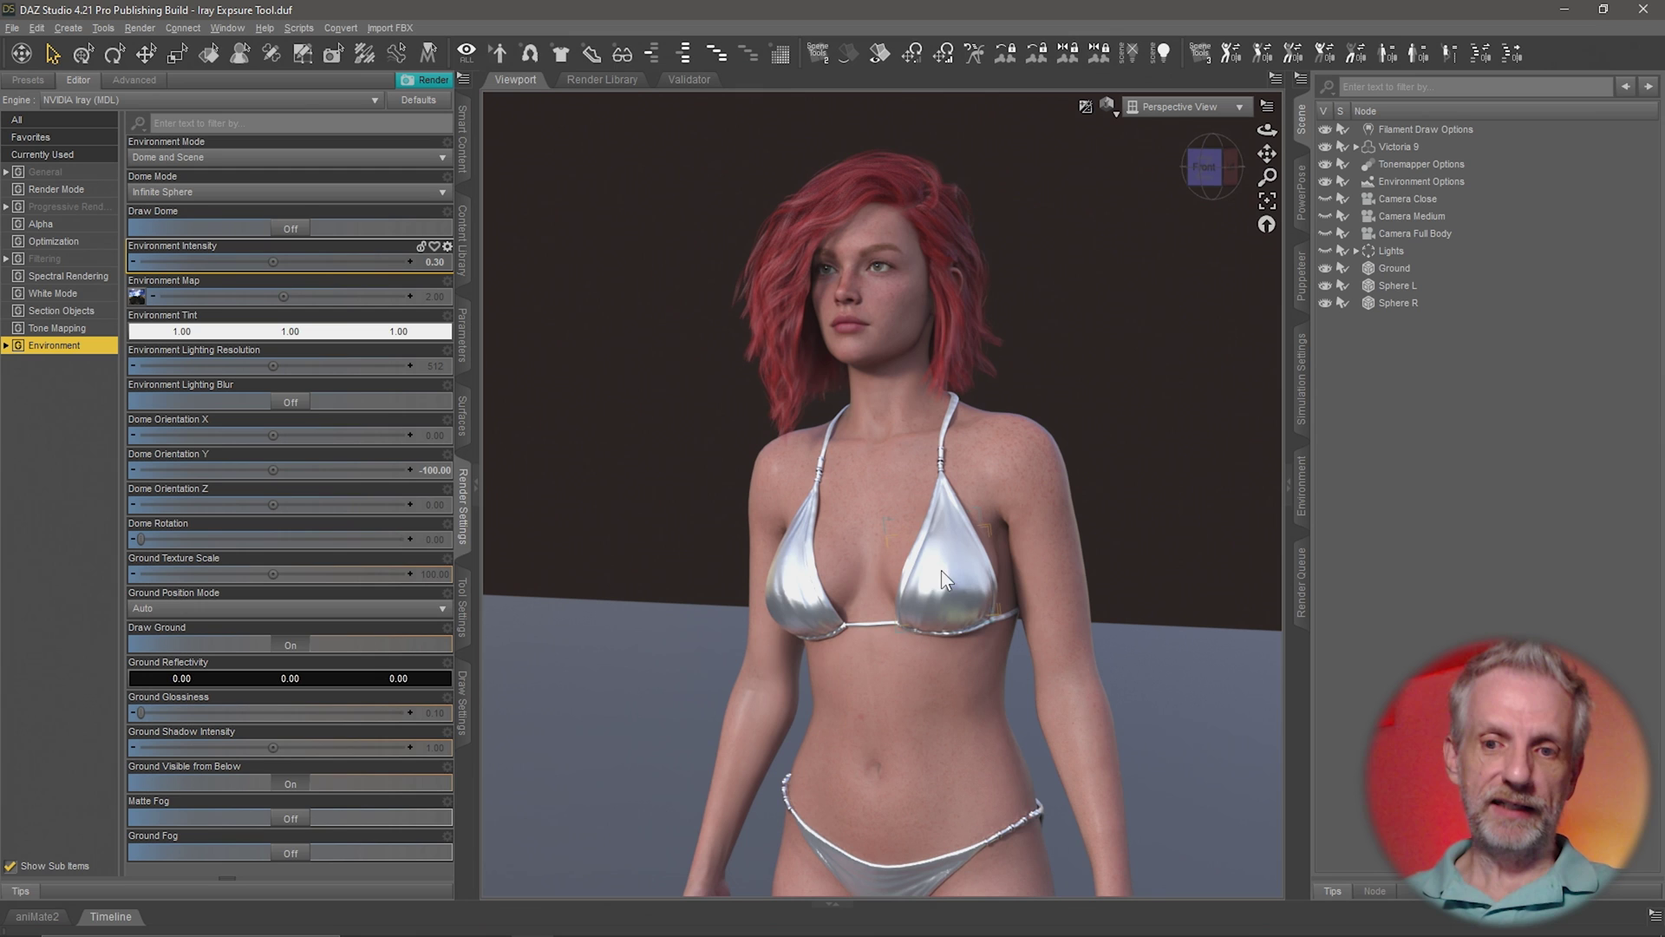
Try the Iray Auto Exposure Tool on the shiny silver bikini top
scroll(902, 561, "up", 2)
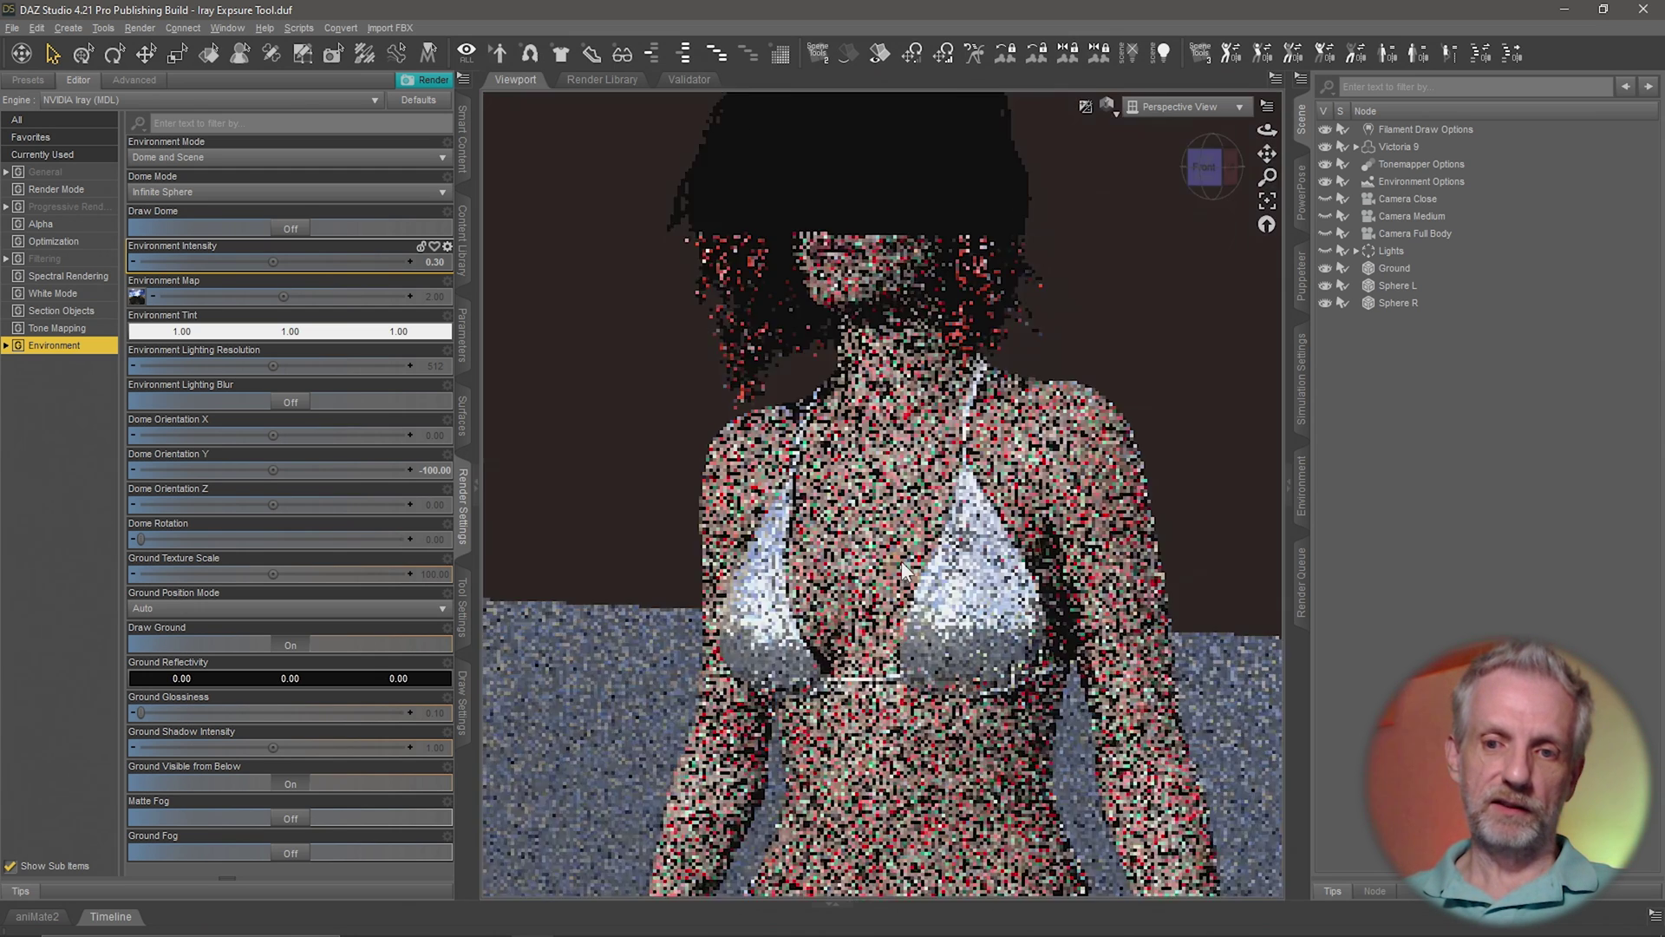
scroll(966, 621, "up", 2)
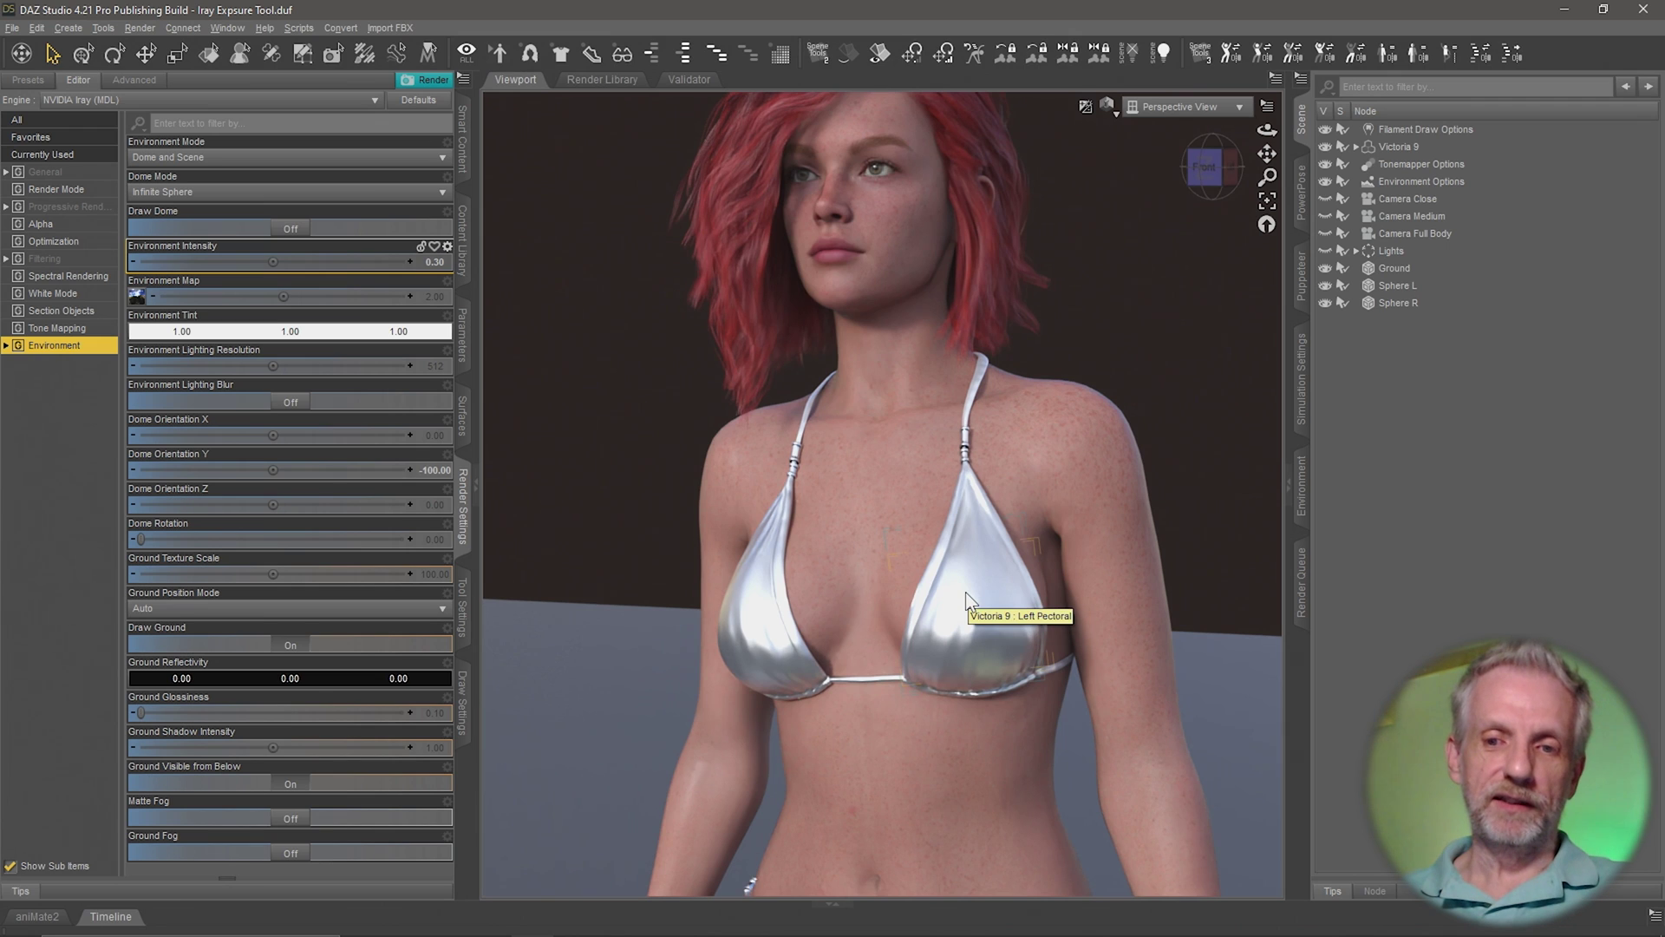
left_click(1088, 107)
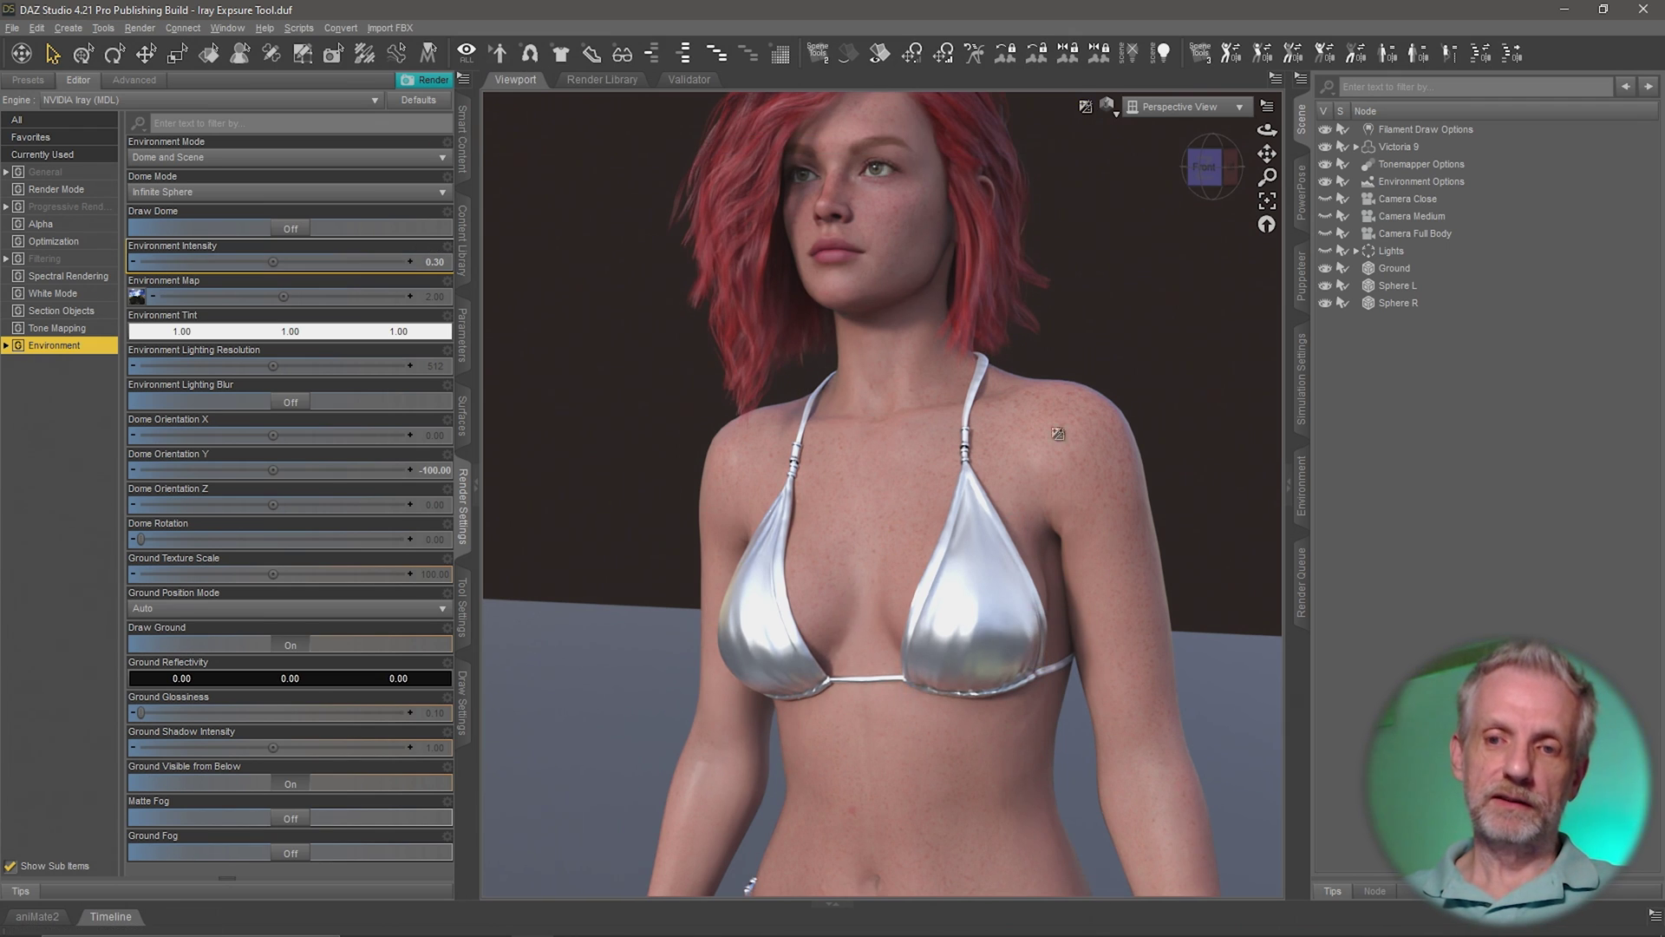
left_click(960, 607)
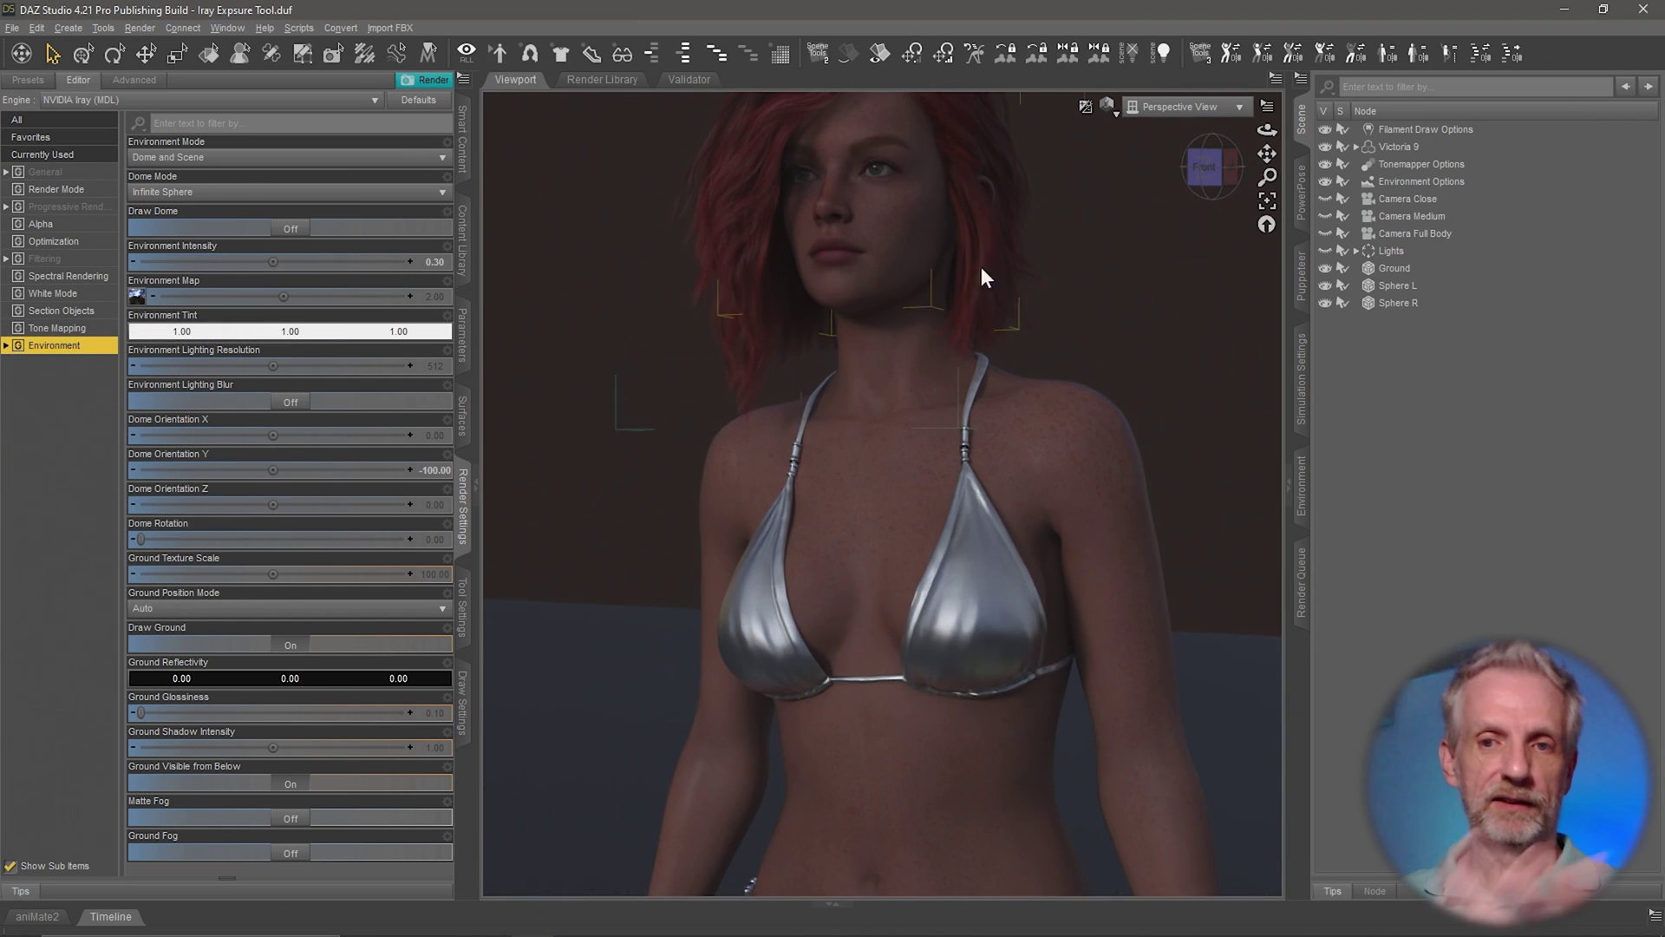
Auto-expose from a region across the chest and bikini top, and from a large region covering the dark background and the head
left_click(1085, 106)
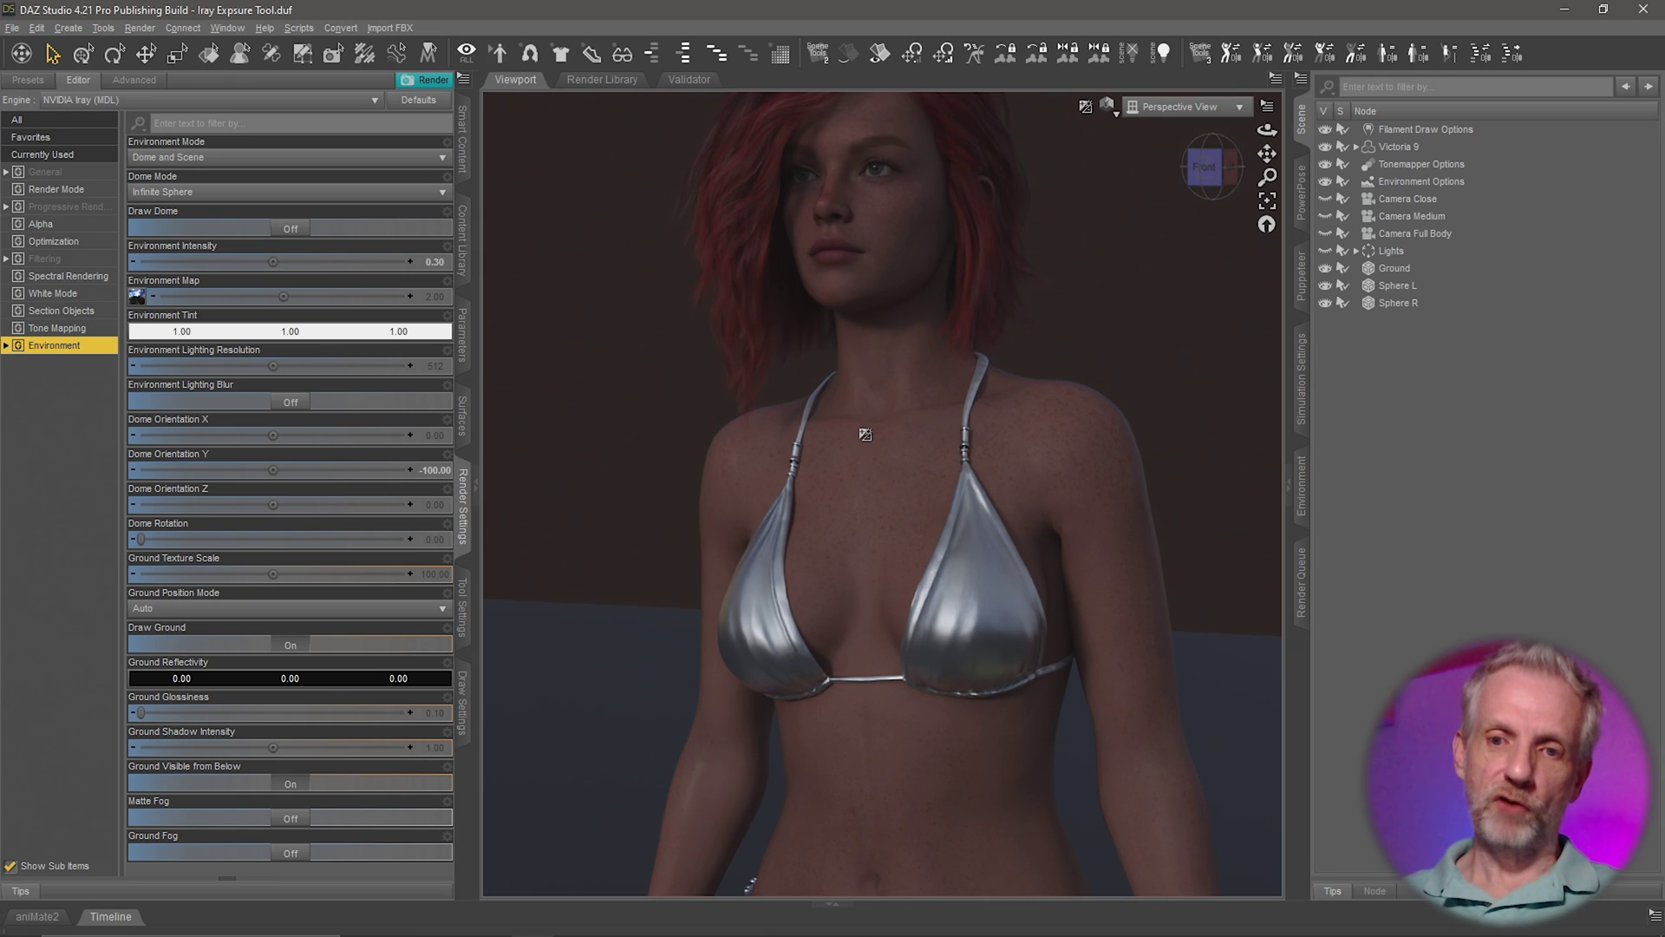
left_click_drag(866, 424, 1013, 613)
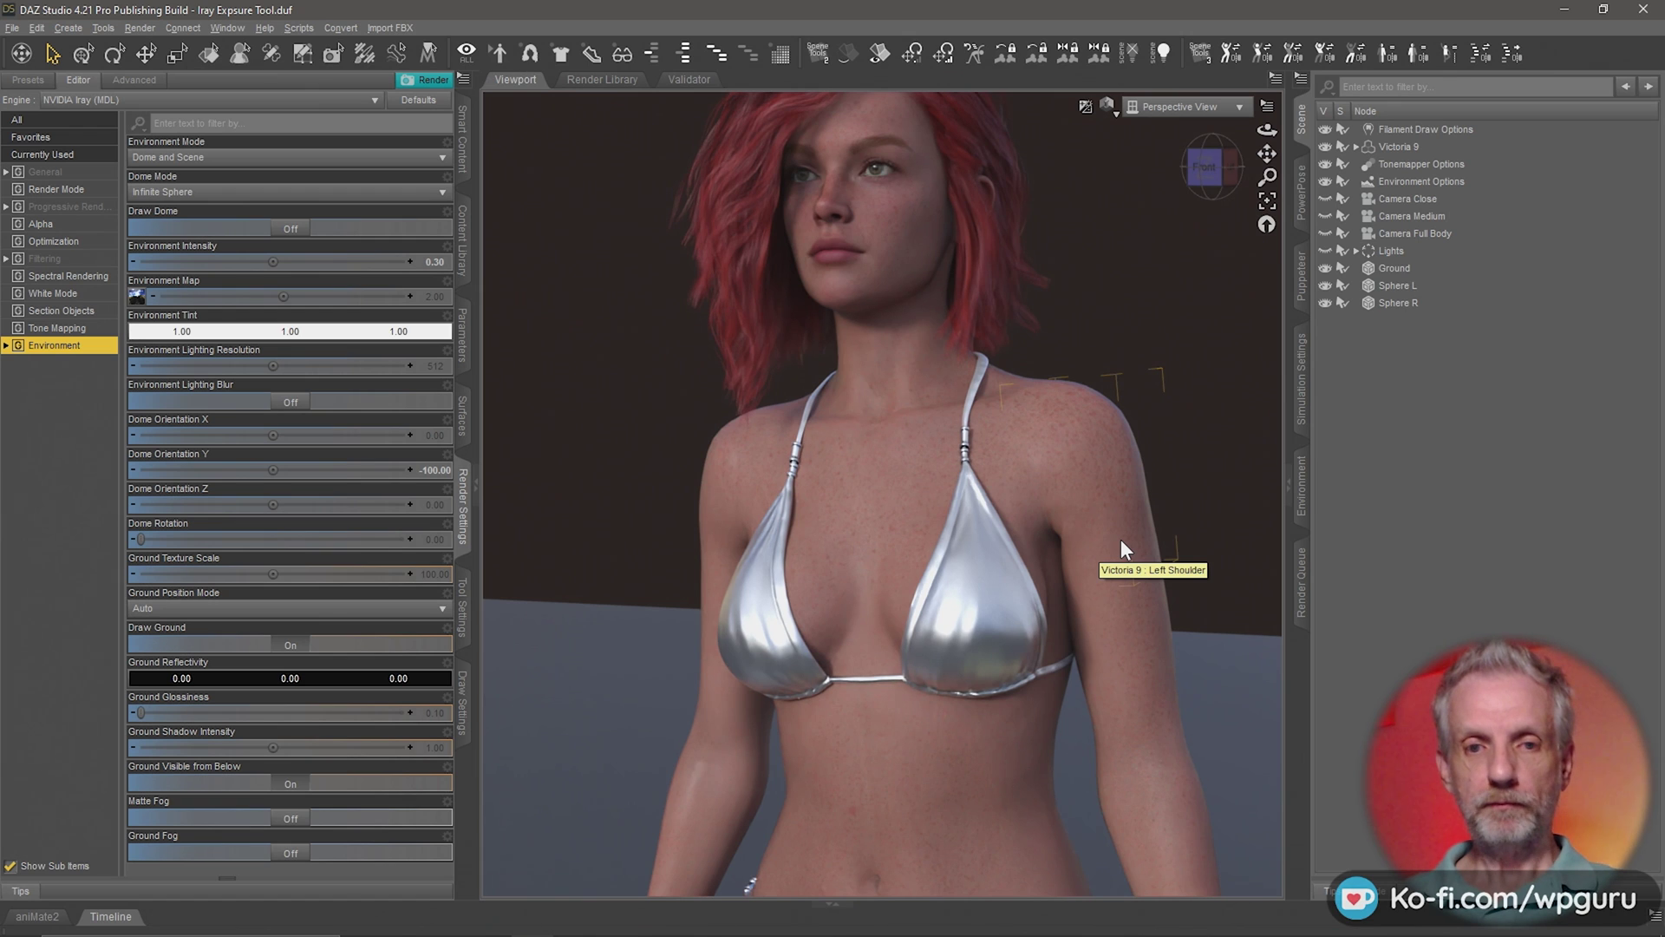
scroll(1121, 539, "down", 3)
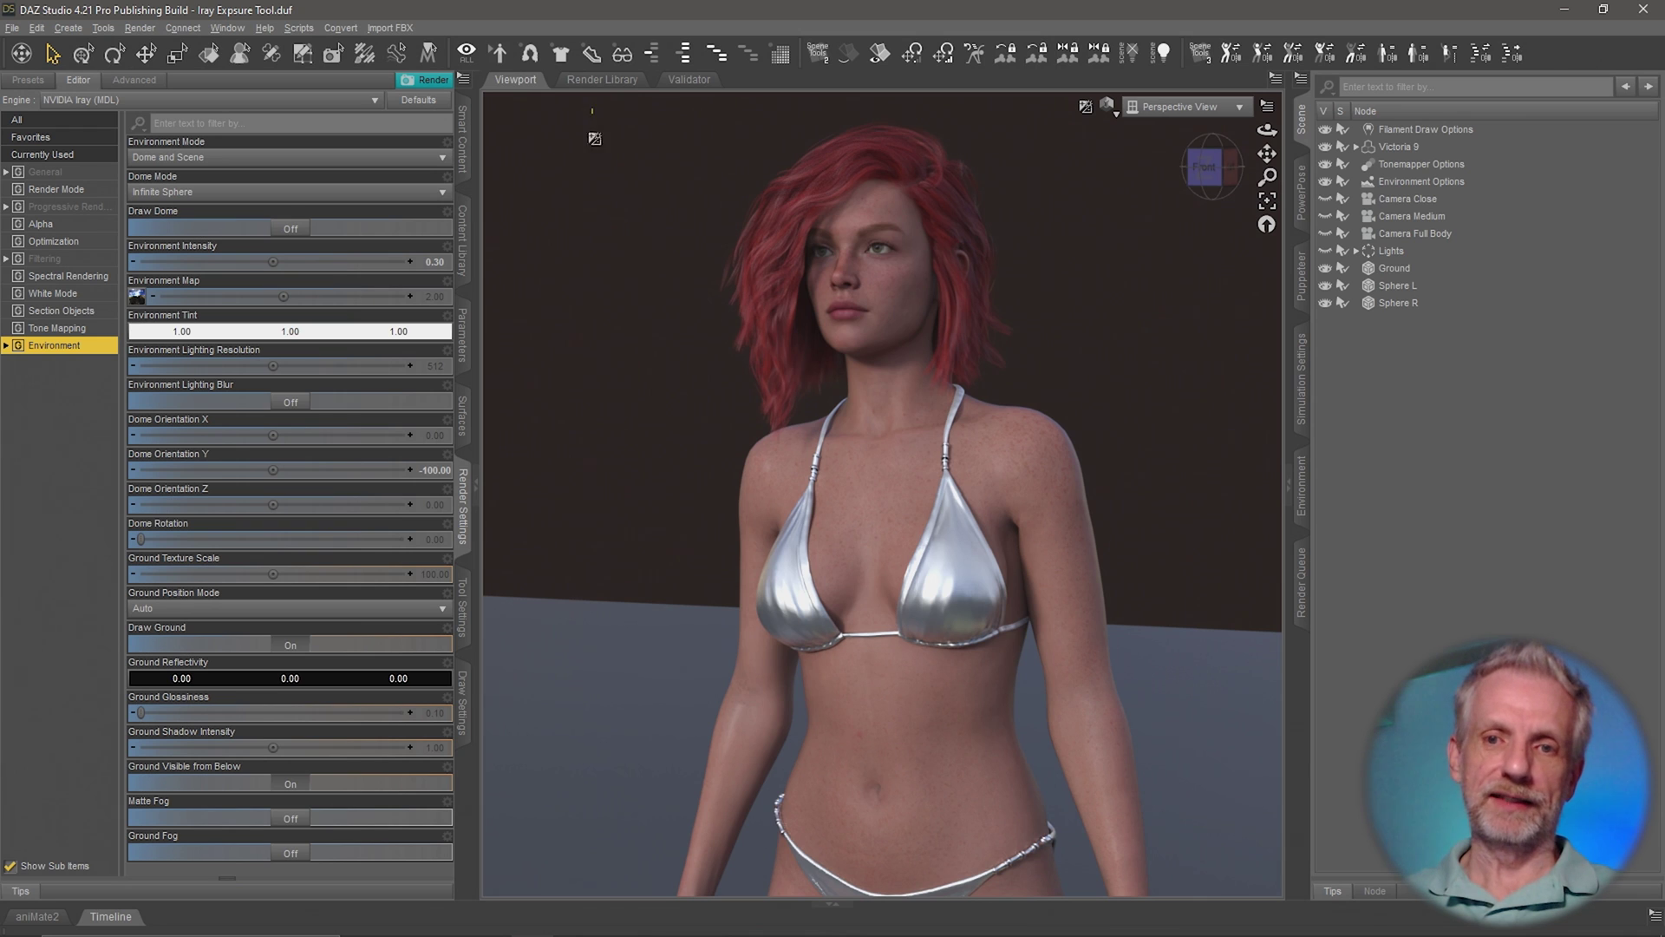
left_click_drag(592, 111, 1164, 486)
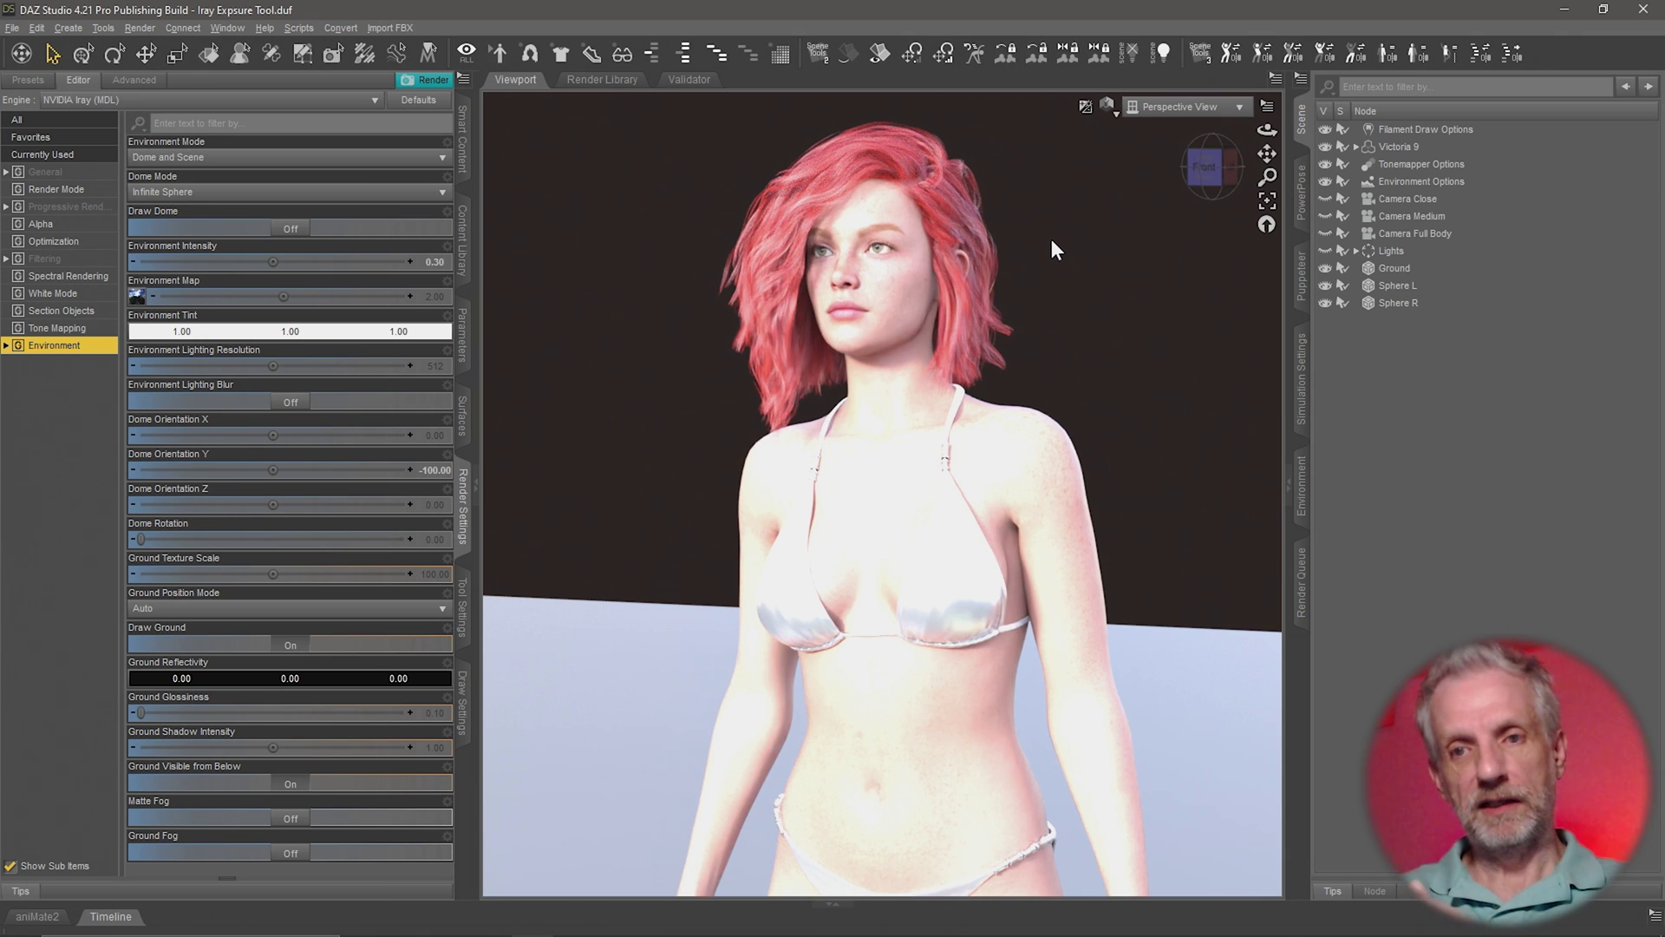
Auto-expose from a region over the chest and bikini top, and inspect the Exposure Value and Shutter Speed in the Tone Mapping settings
left_click(1085, 106)
left_click_drag(873, 425, 982, 598)
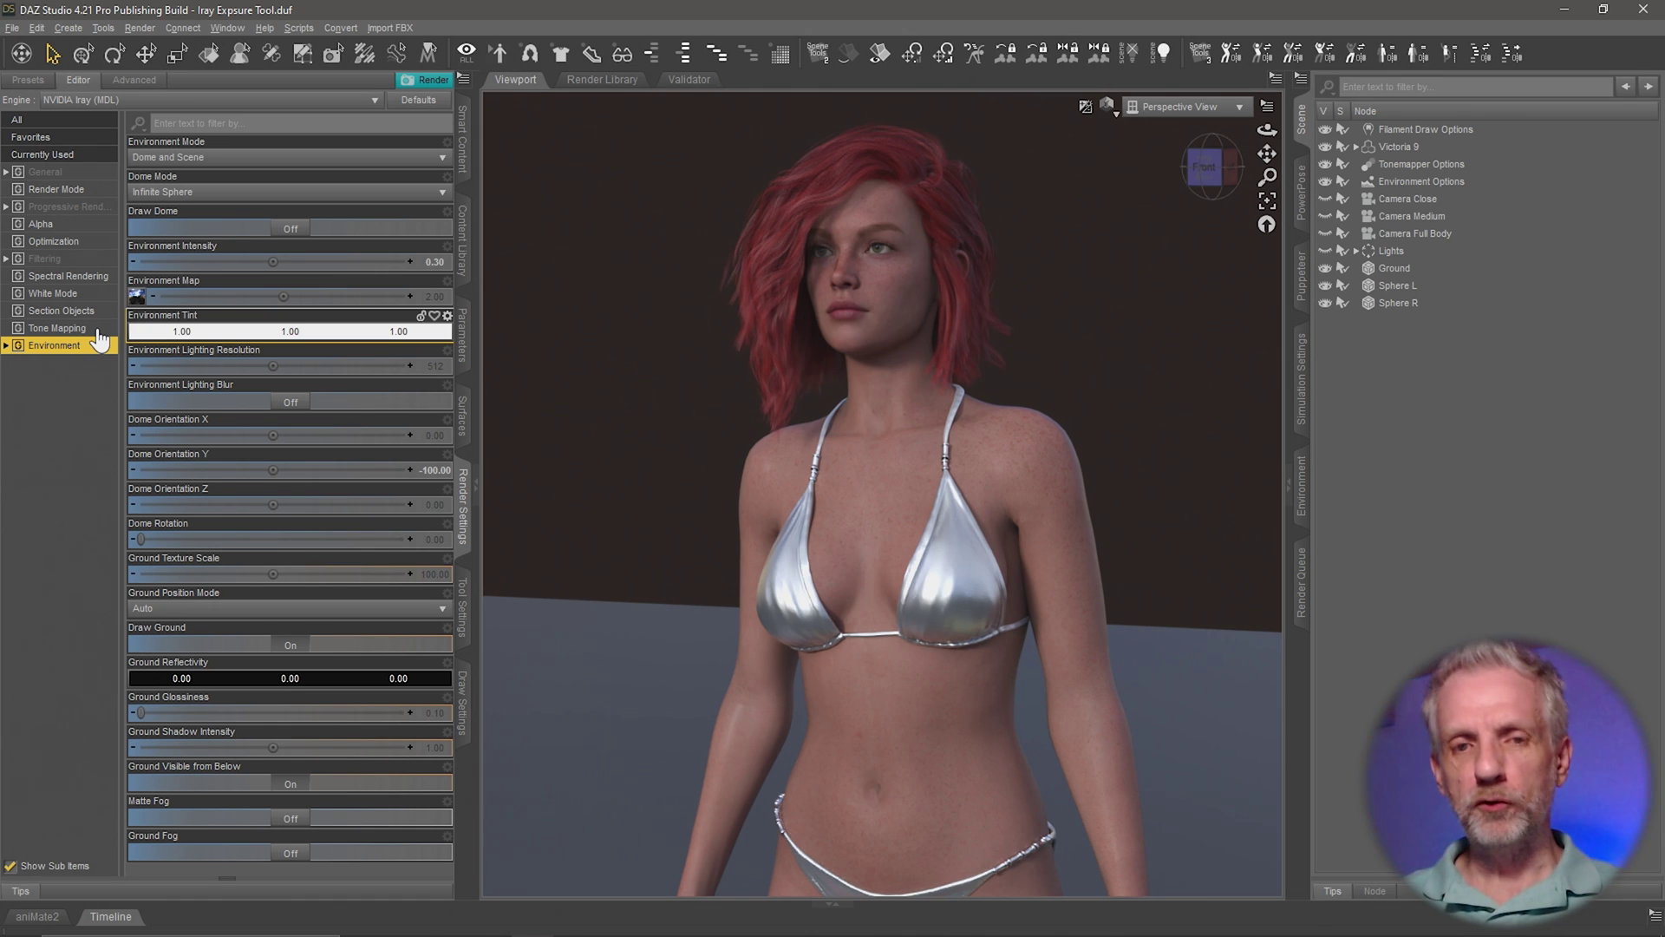
left_click(69, 328)
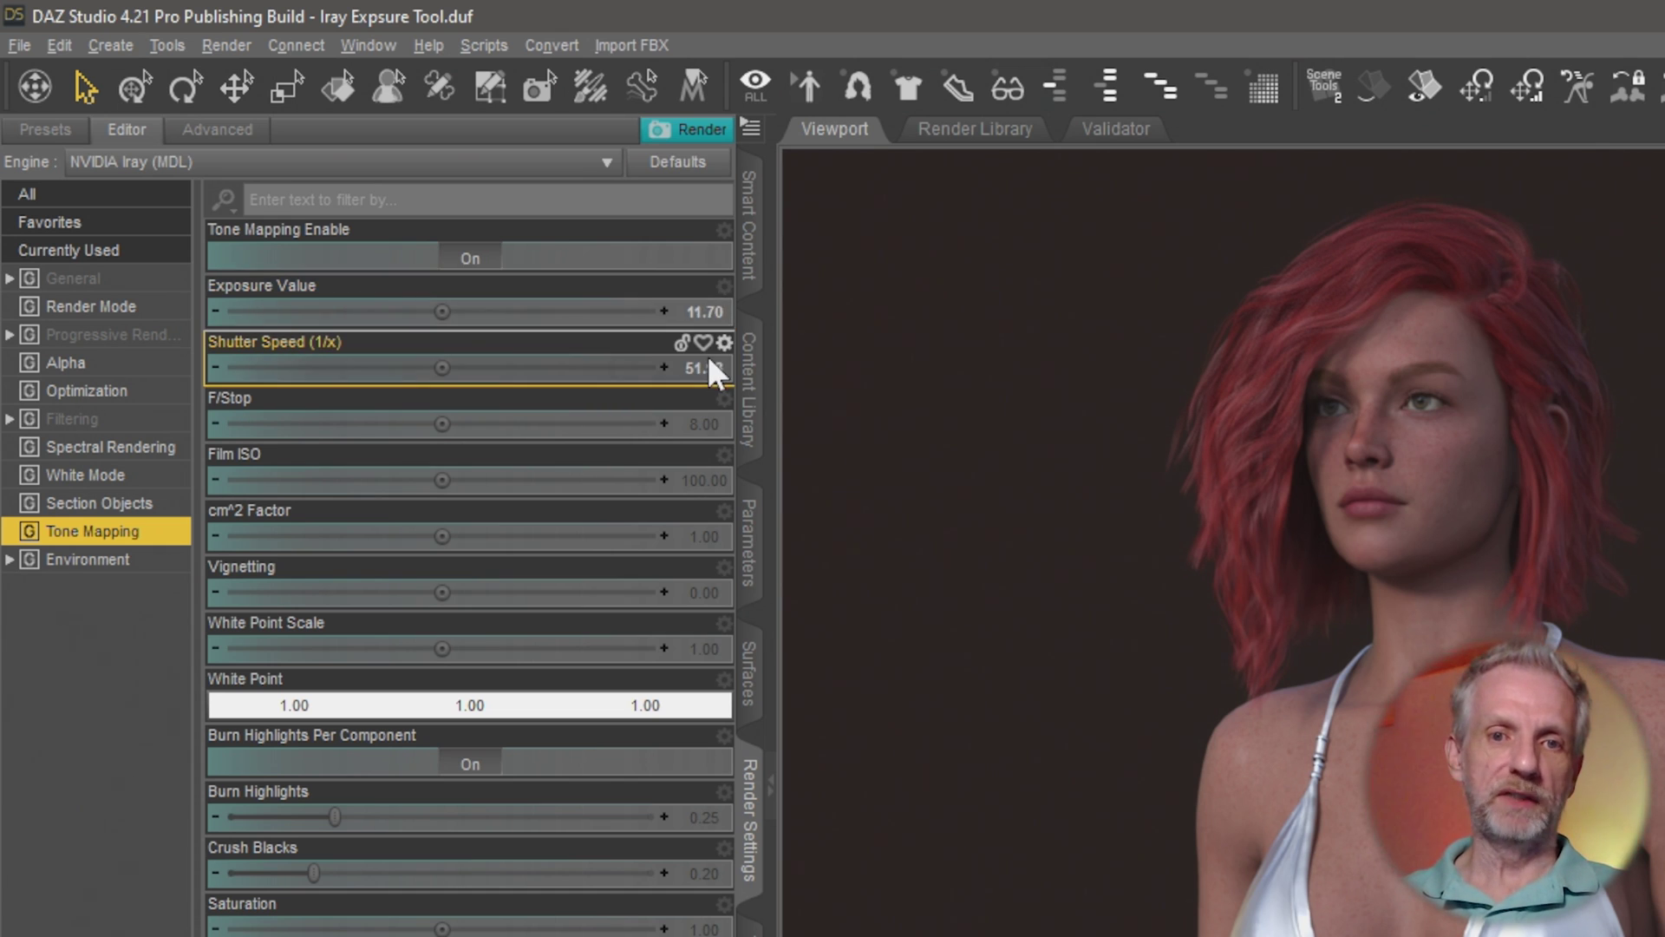
mouse_move(707, 361)
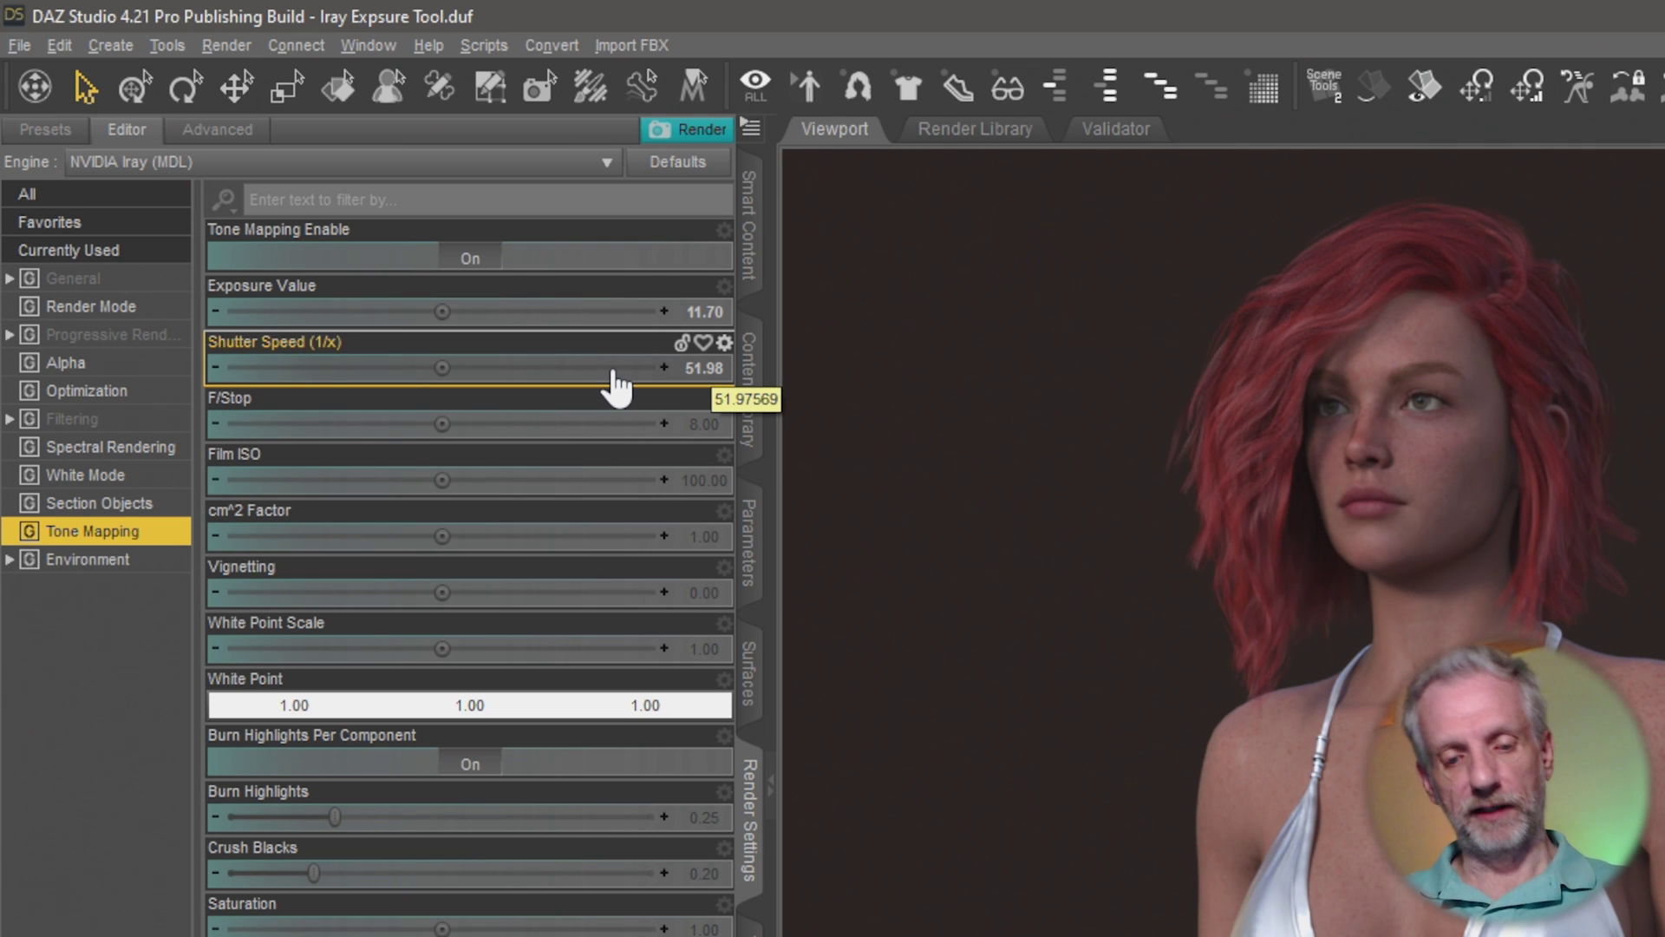
Undo the auto-exposure change and compare the Environment and Tone Mapping render settings
key("ctrl+z")
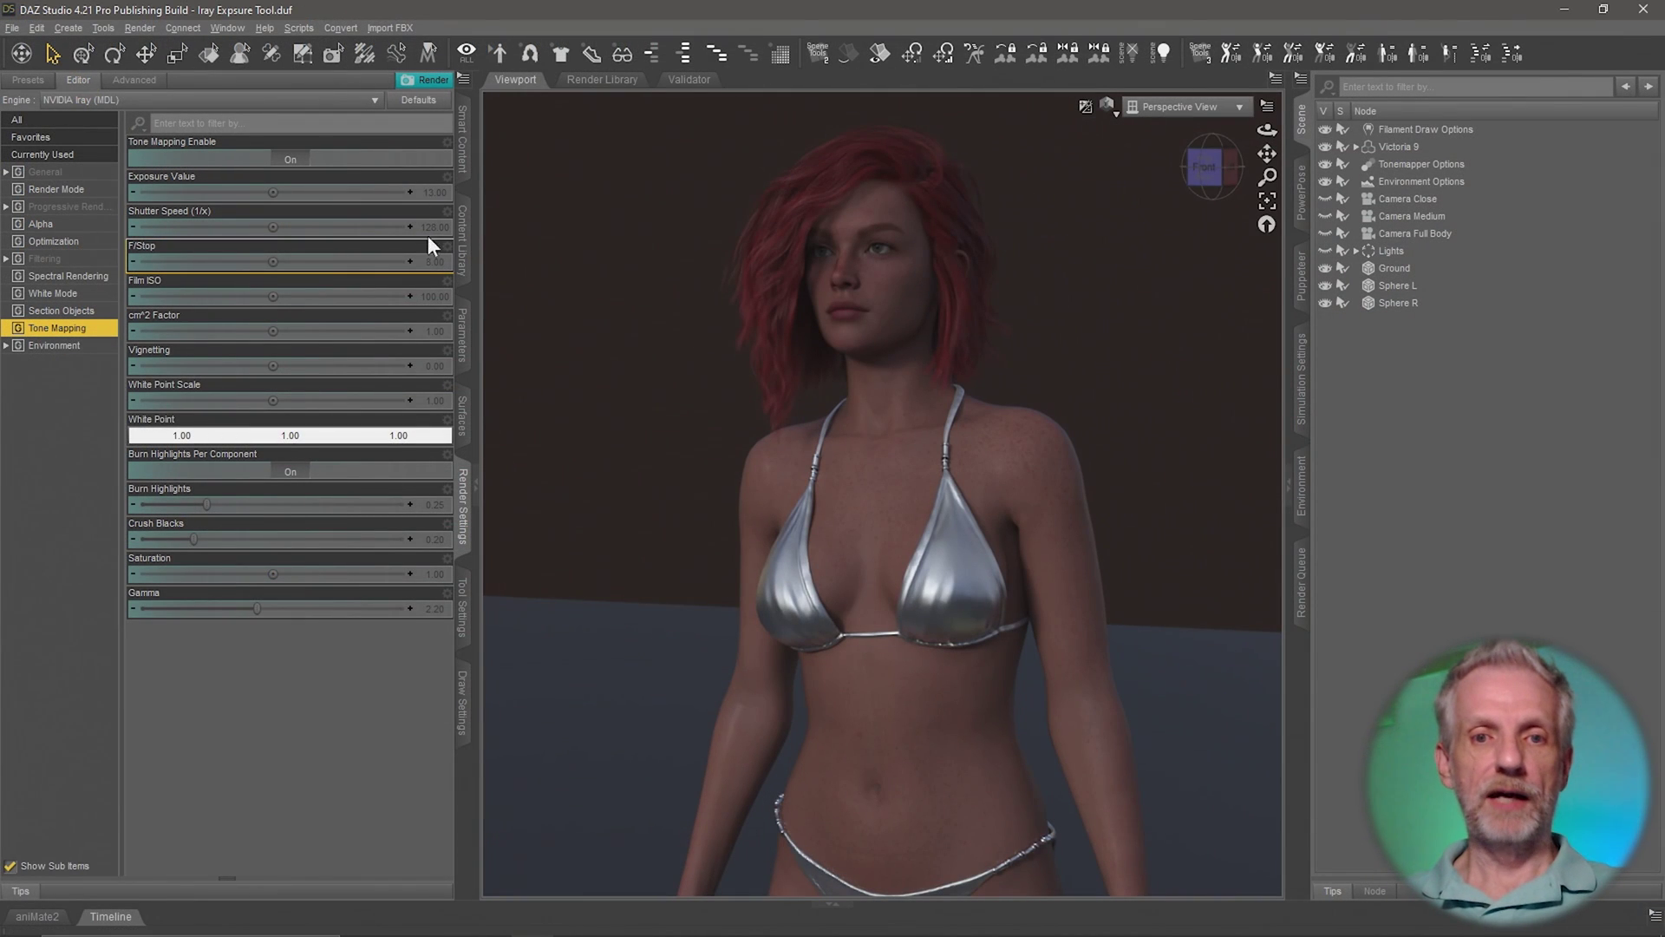
left_click(79, 347)
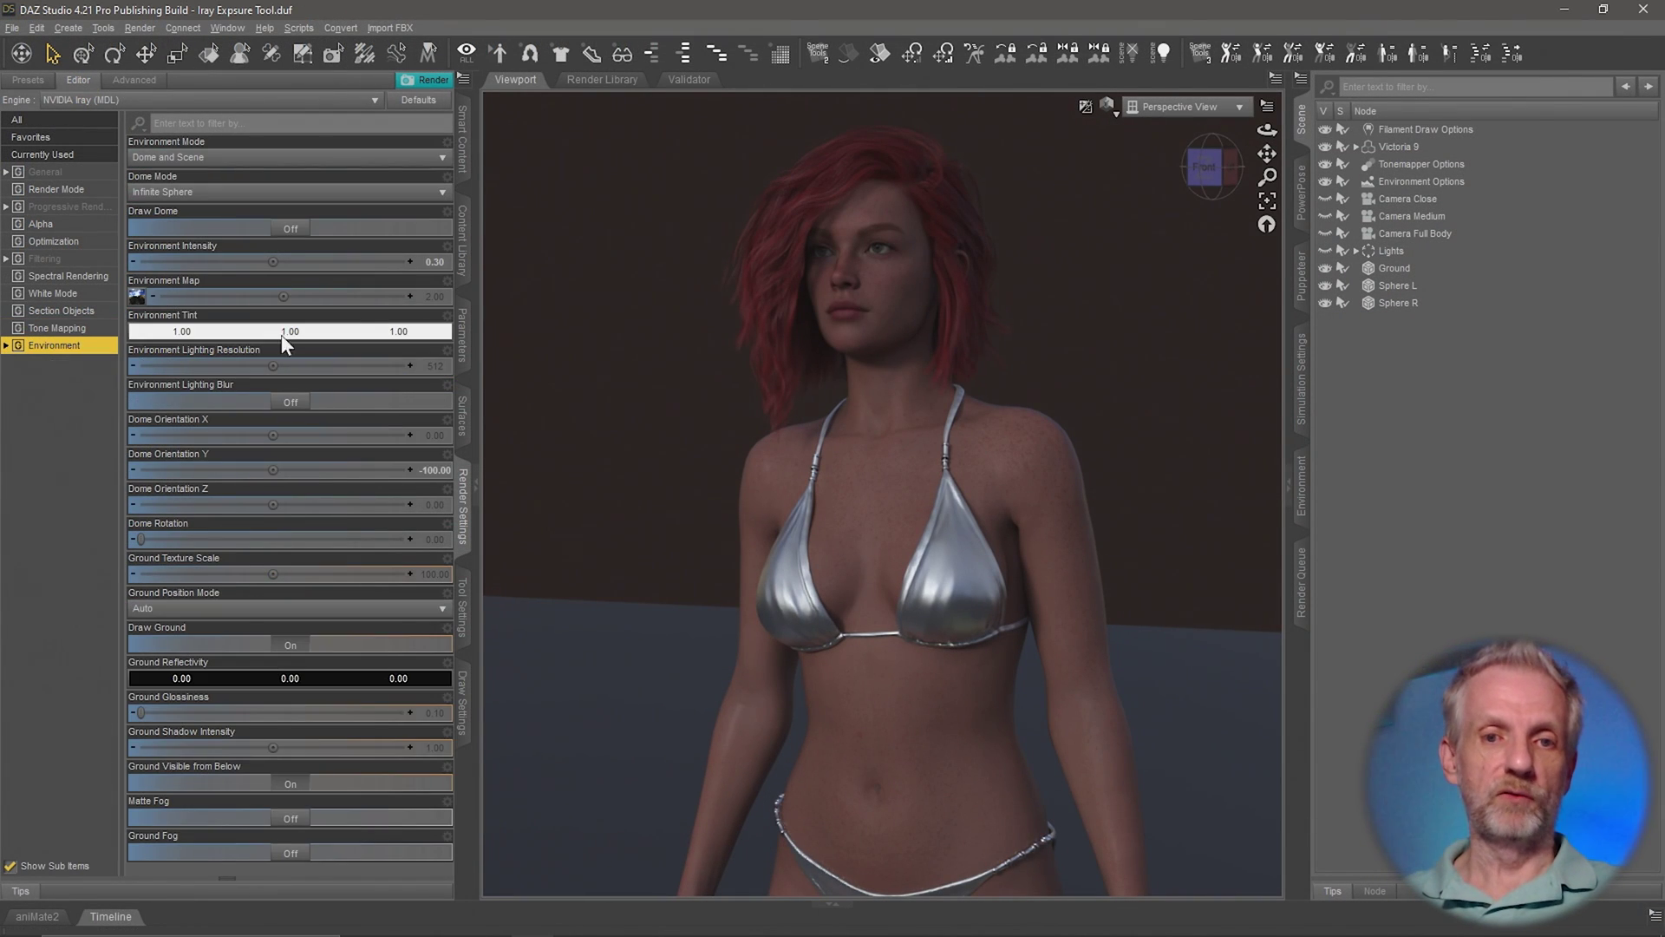
left_click(103, 330)
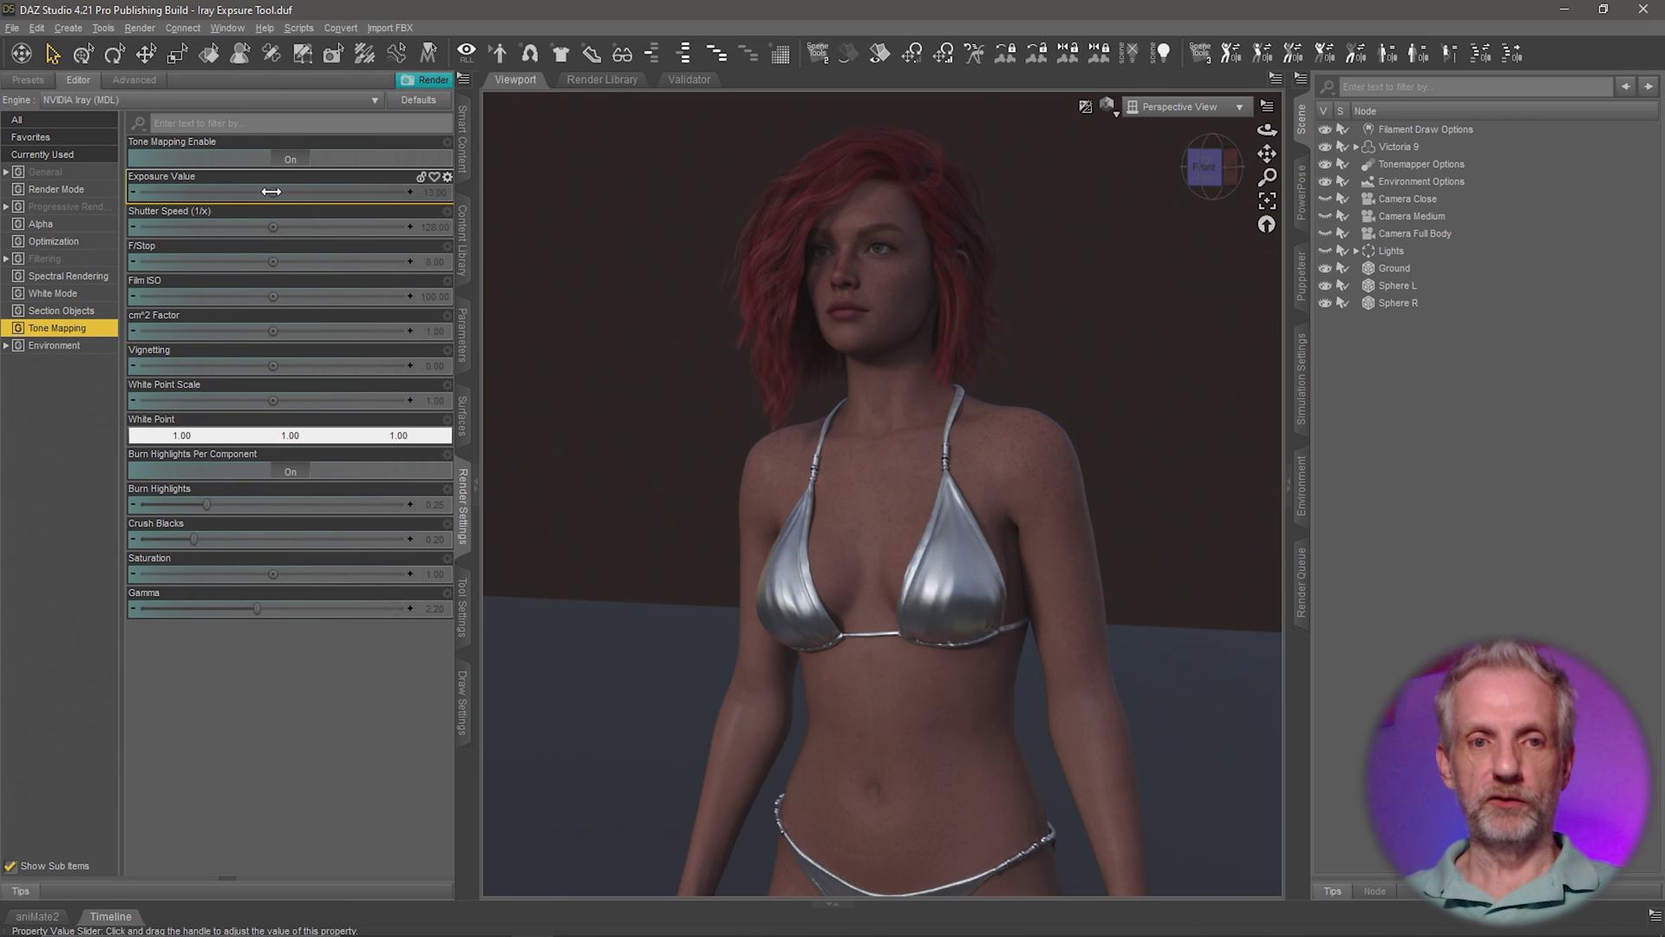
Try tone mapping Exposure Values of 10.33 and -22.73, and restore the default exposure
mouse_move(271, 191)
left_mouse_down()
mouse_move(290, 206)
mouse_move(268, 195)
left_mouse_up()
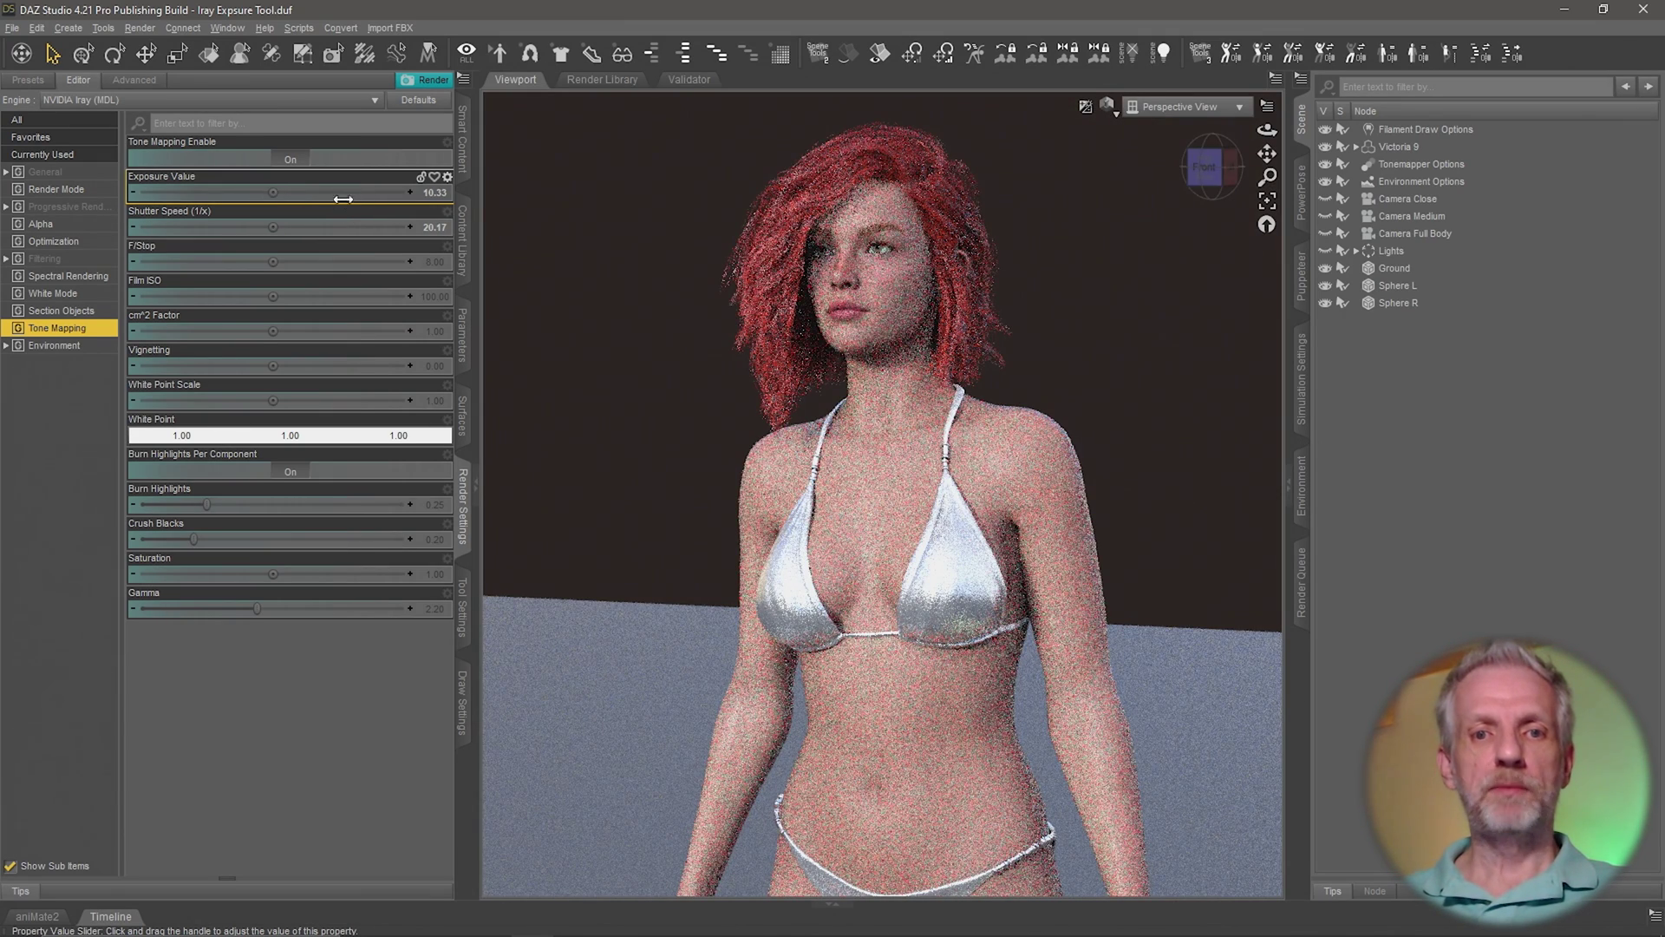
left_click_drag(337, 210, 336, 208)
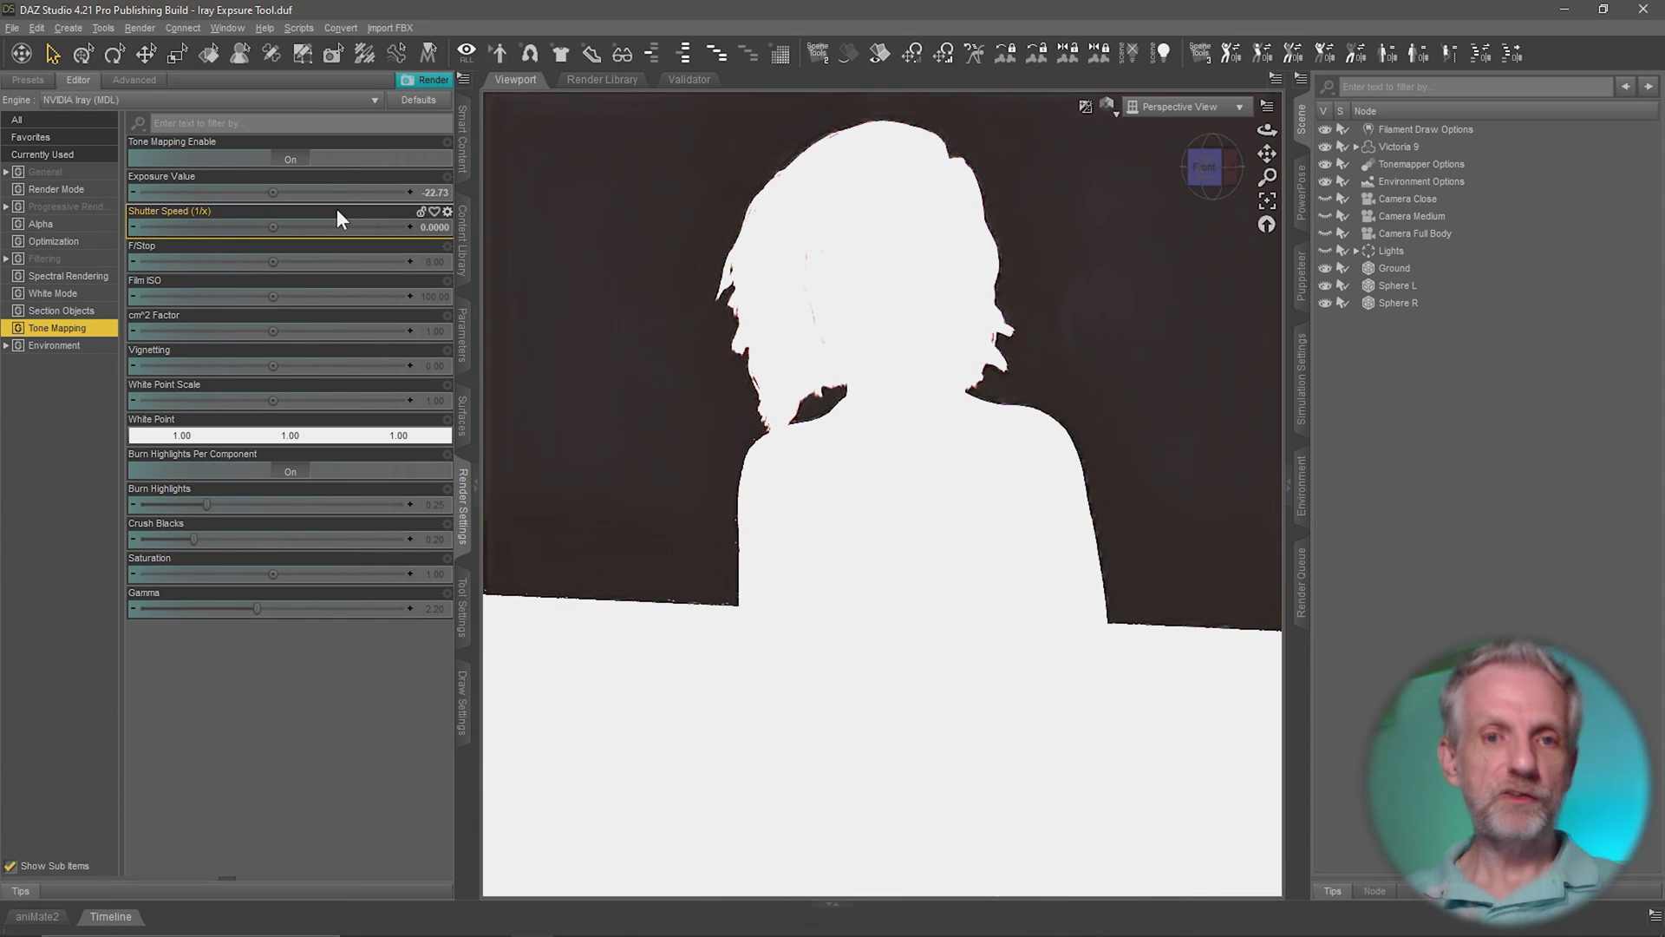
left_click(353, 198)
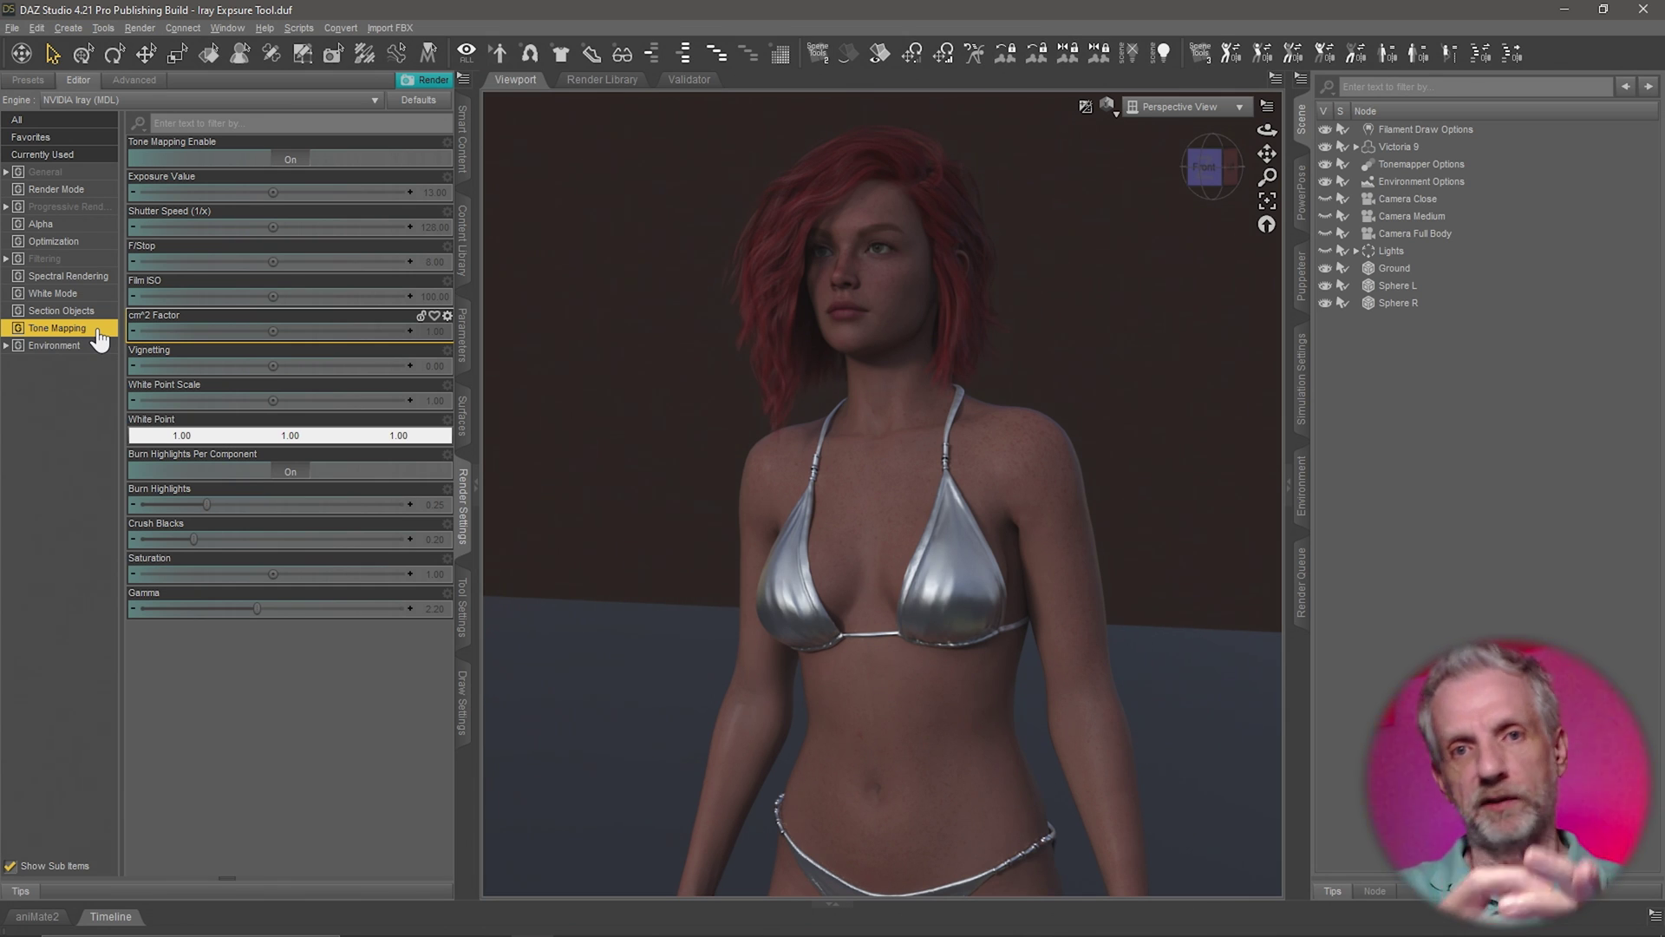
Turn Tone Mapping Enable off to compare the render, and turn it back on
left_click(297, 160)
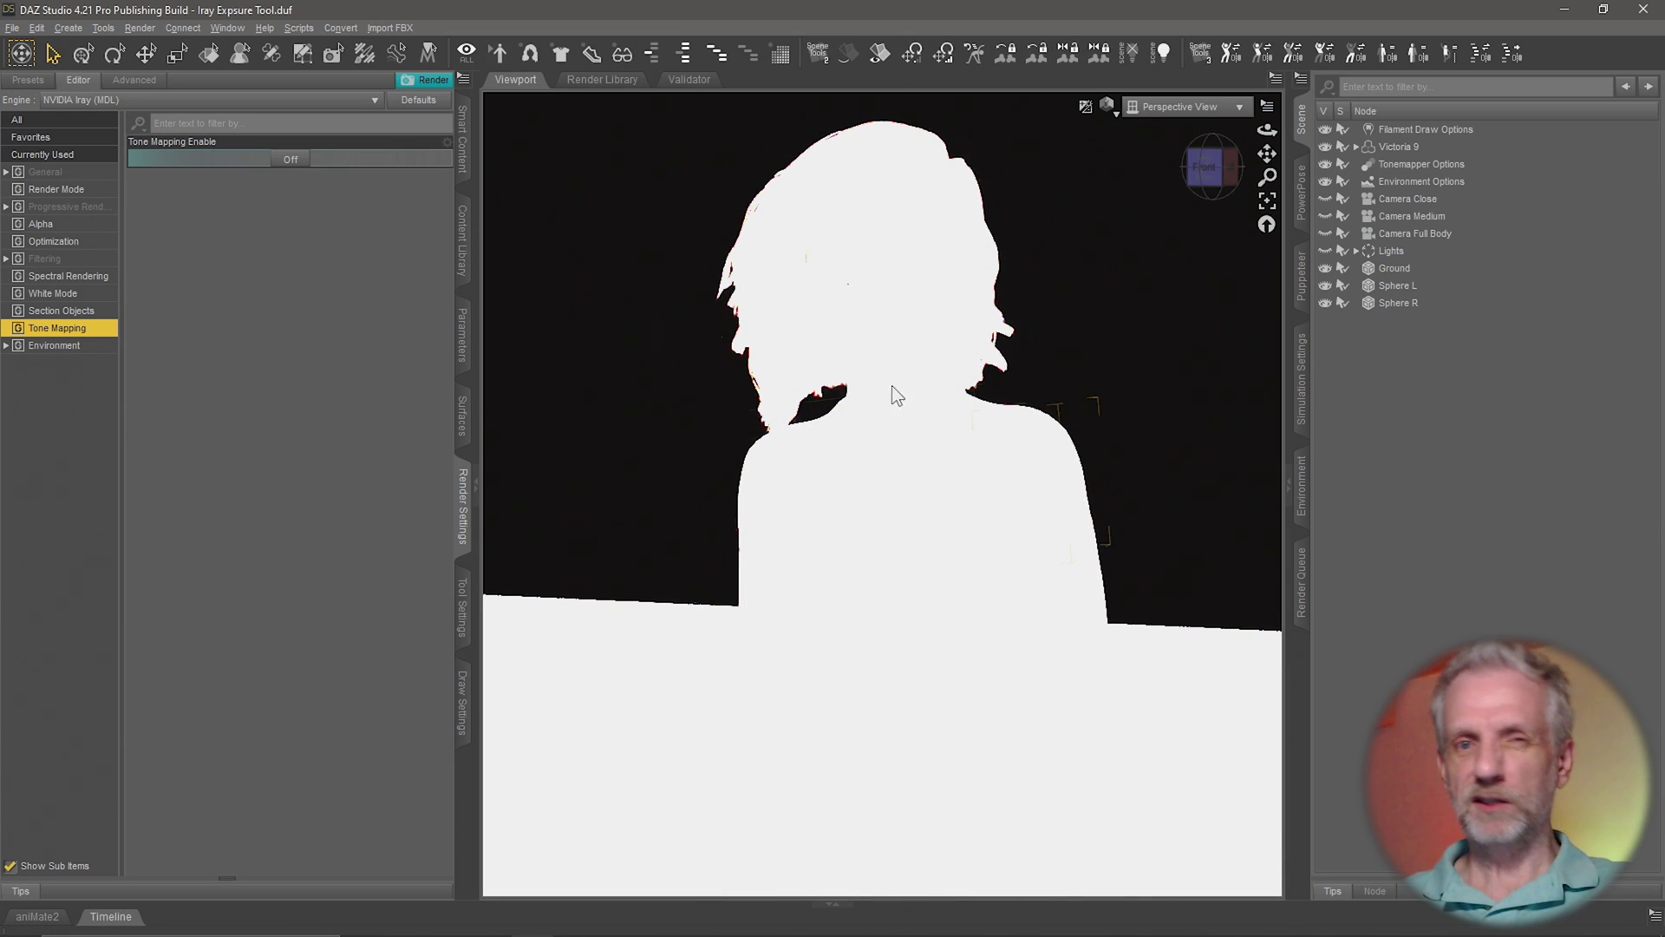
left_click(291, 160)
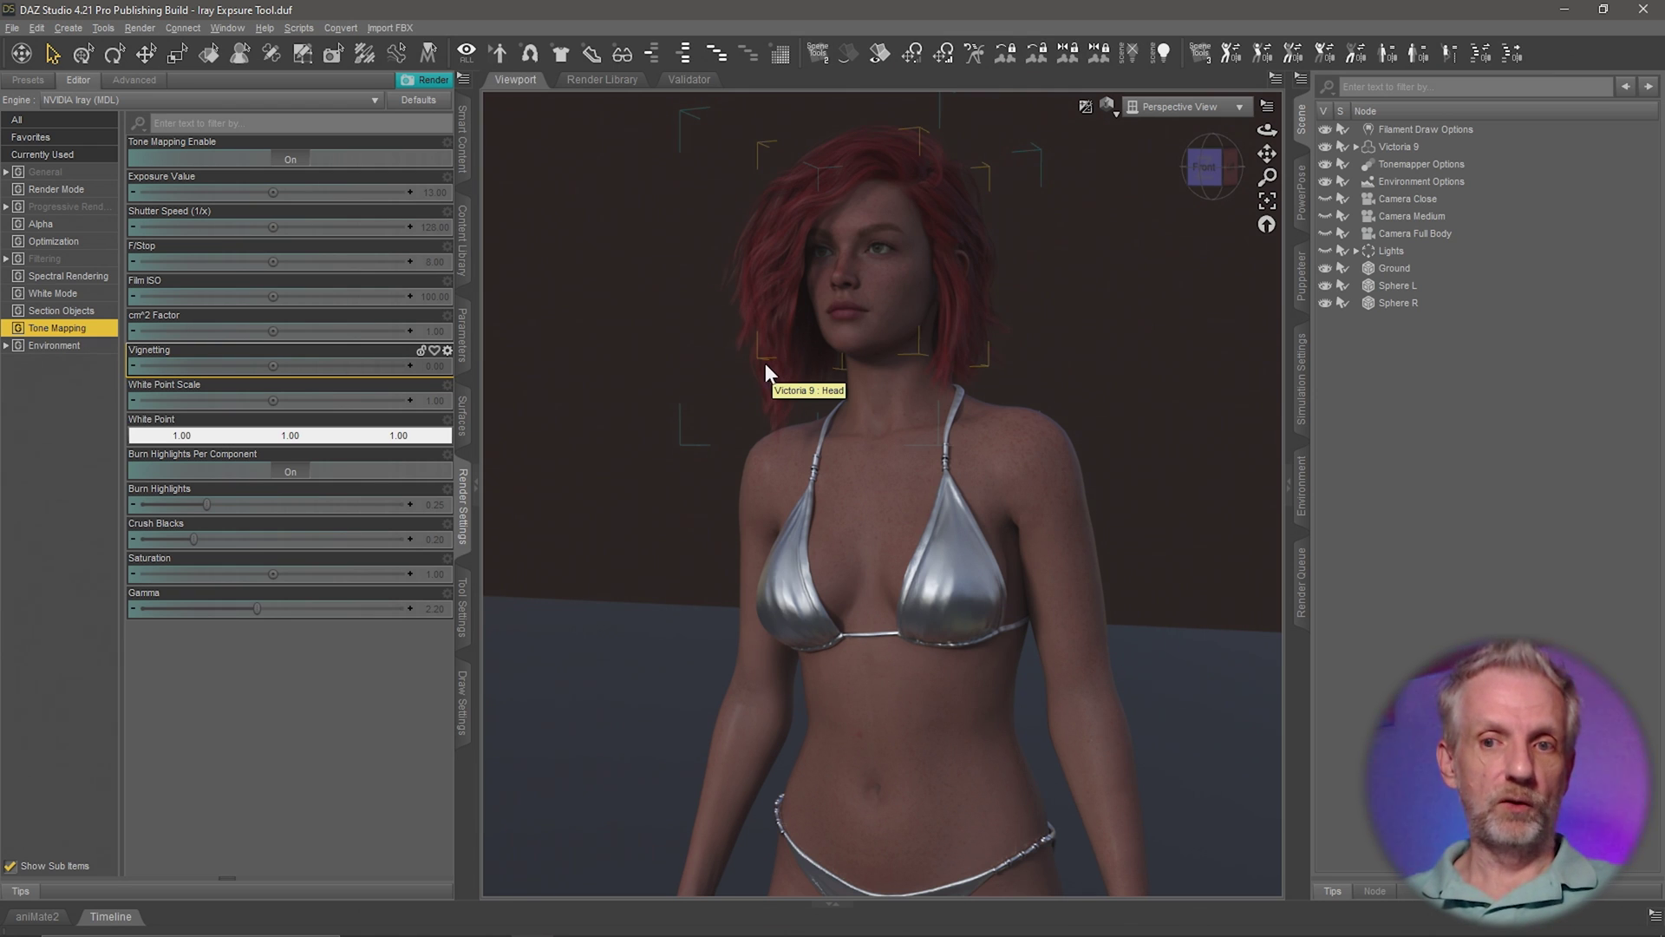
Set the Environment Intensity to 1.00 in the Environment render settings and bring the whole figure and both spheres into view
left_click(75, 349)
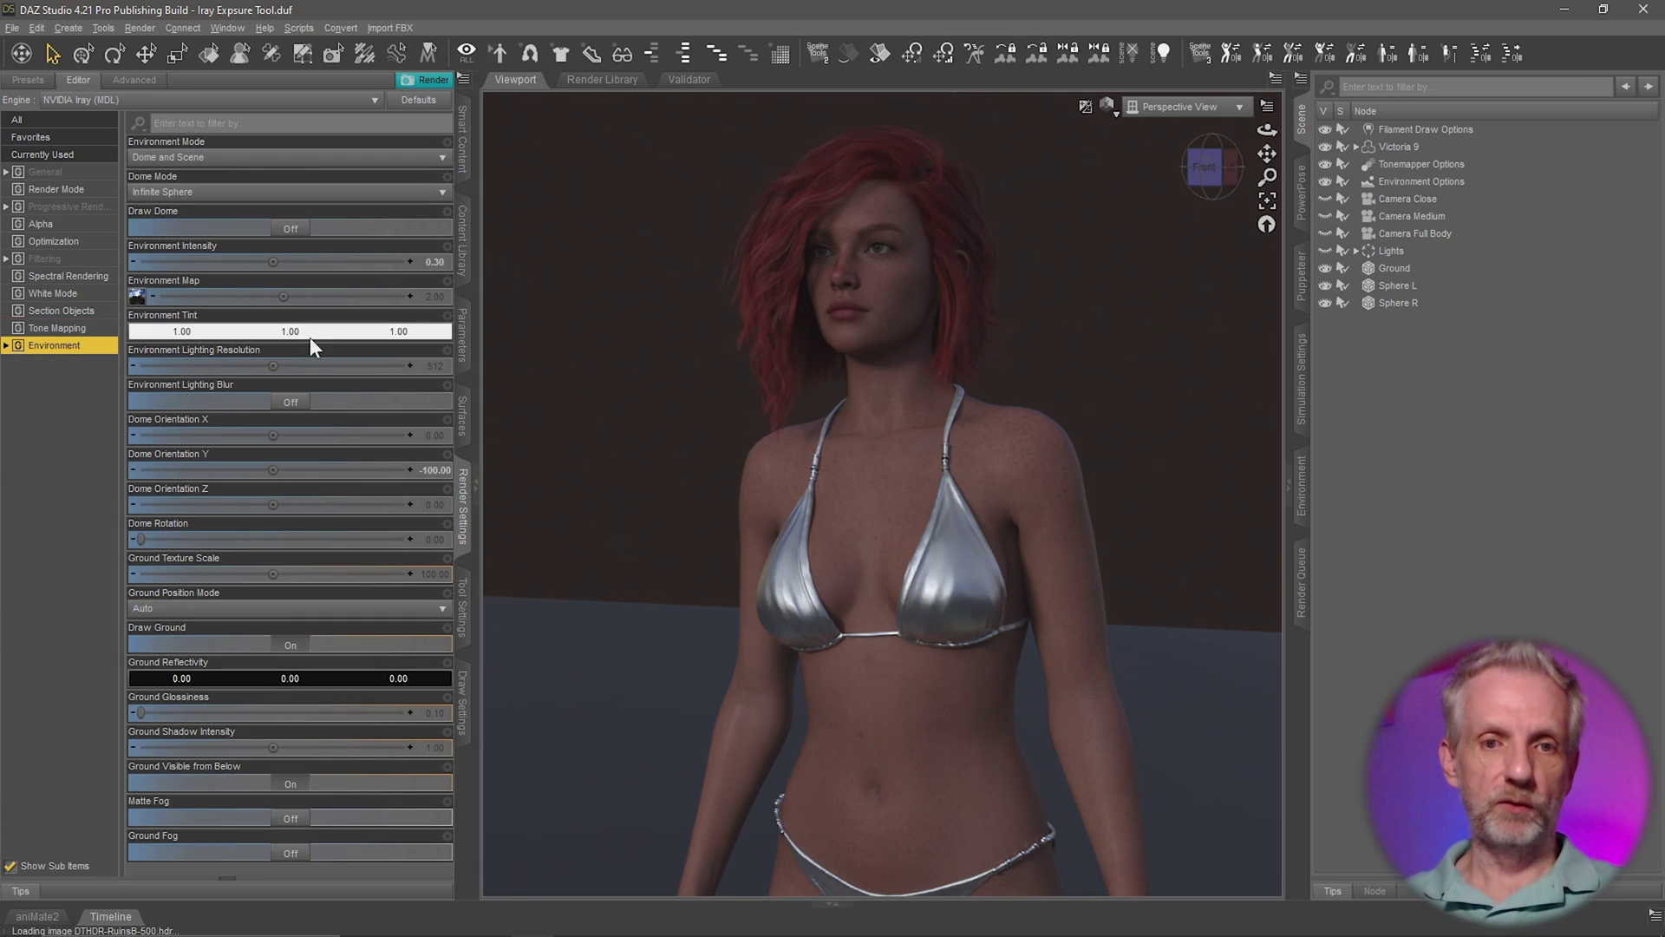
left_click(344, 268)
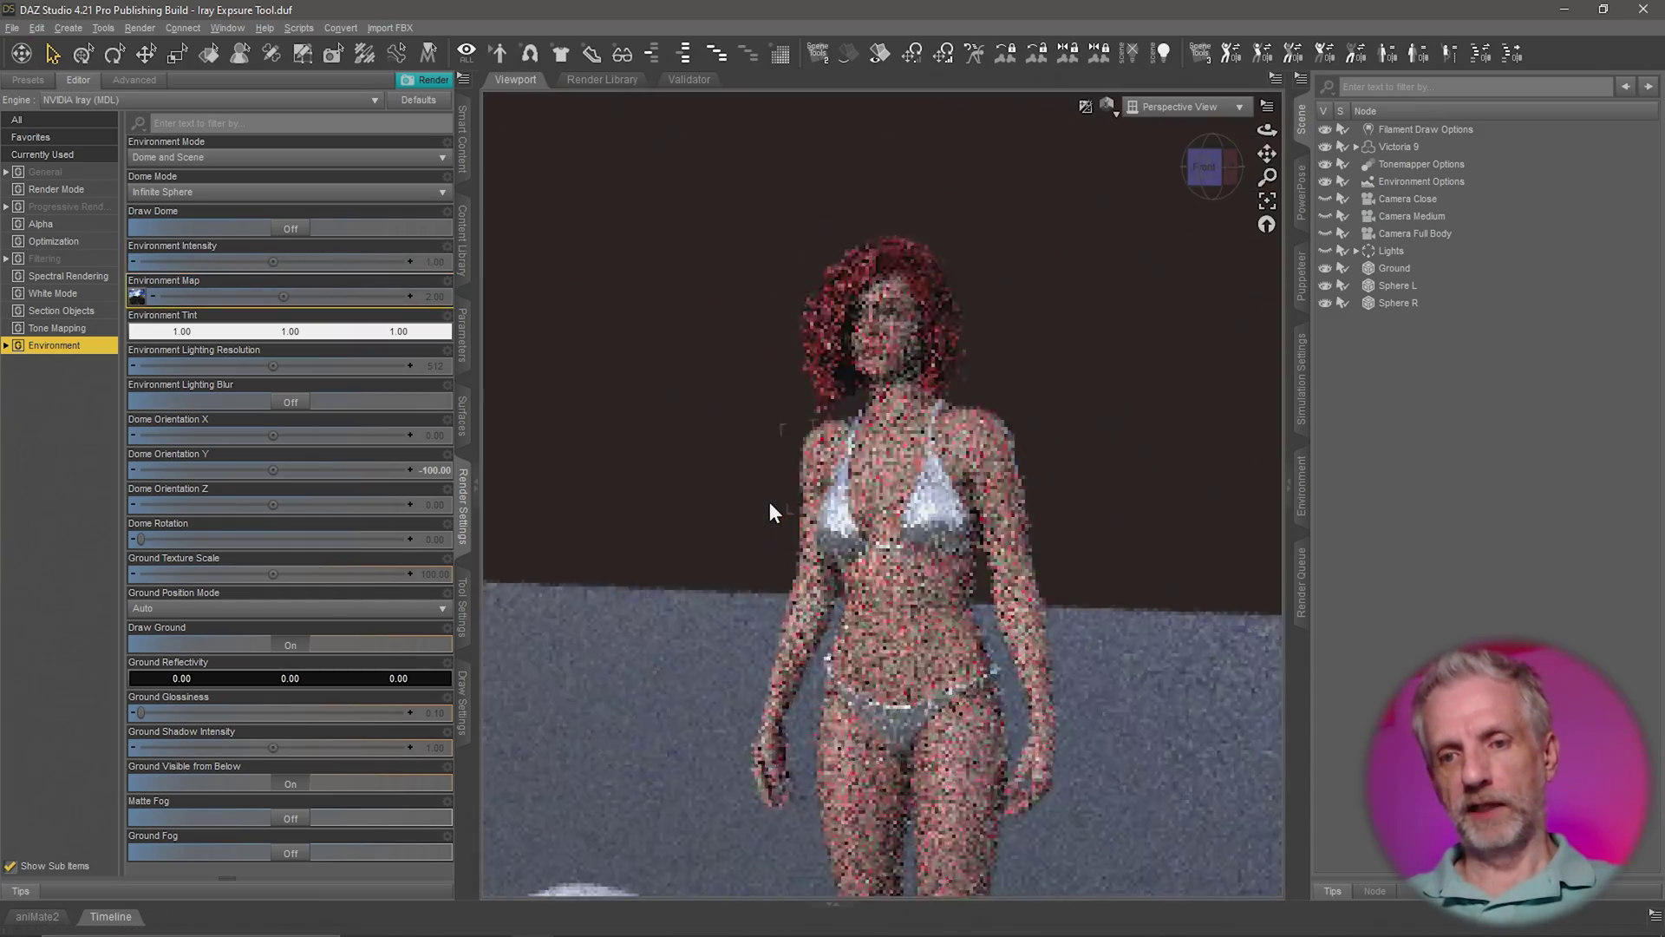
scroll(768, 501, "down", 3)
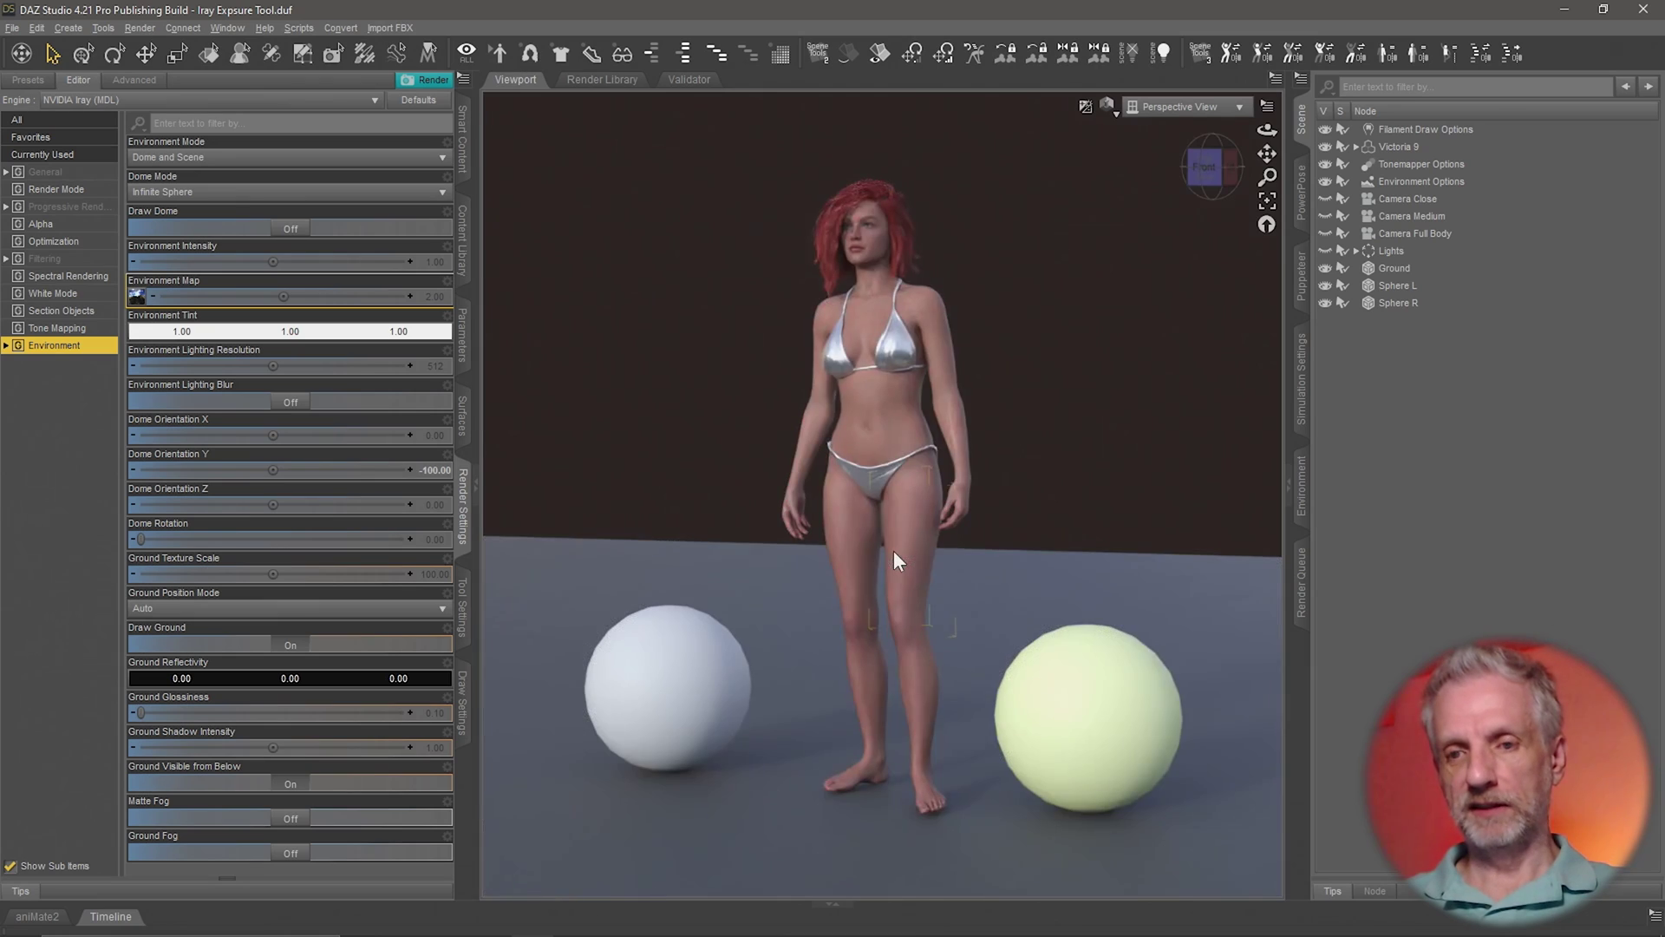
Look through the NVIDIA Iray Draw Settings and show the advanced Tool Mode options for the exposure tool
left_click_drag(894, 550, 966, 416, "alt")
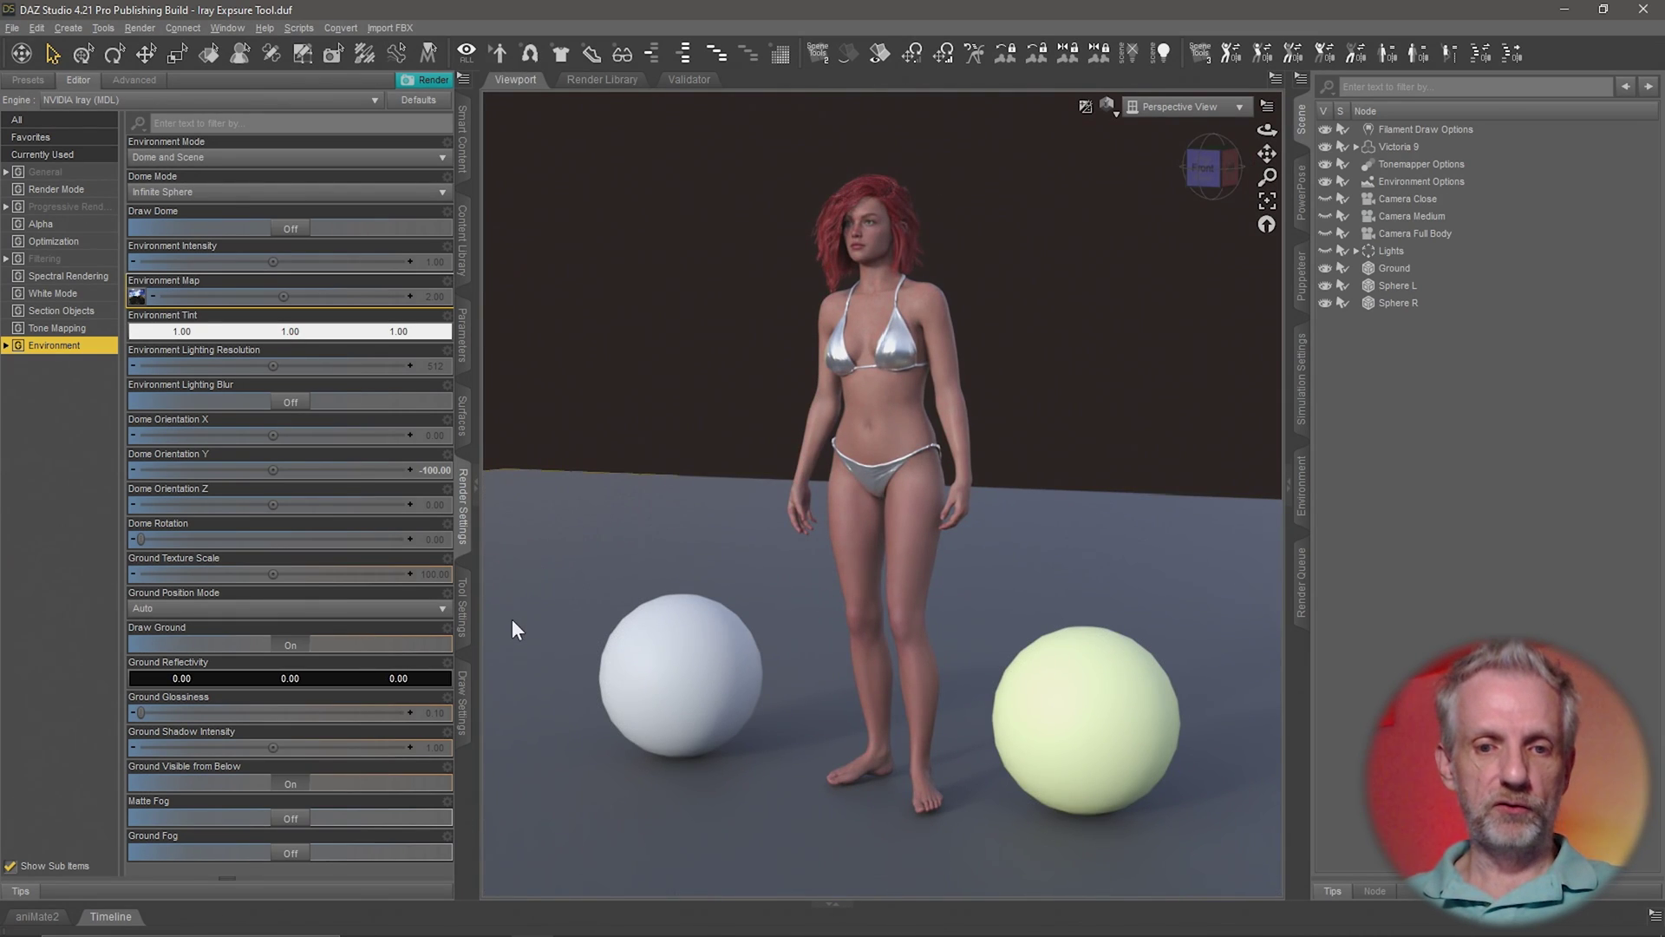
left_click(465, 712)
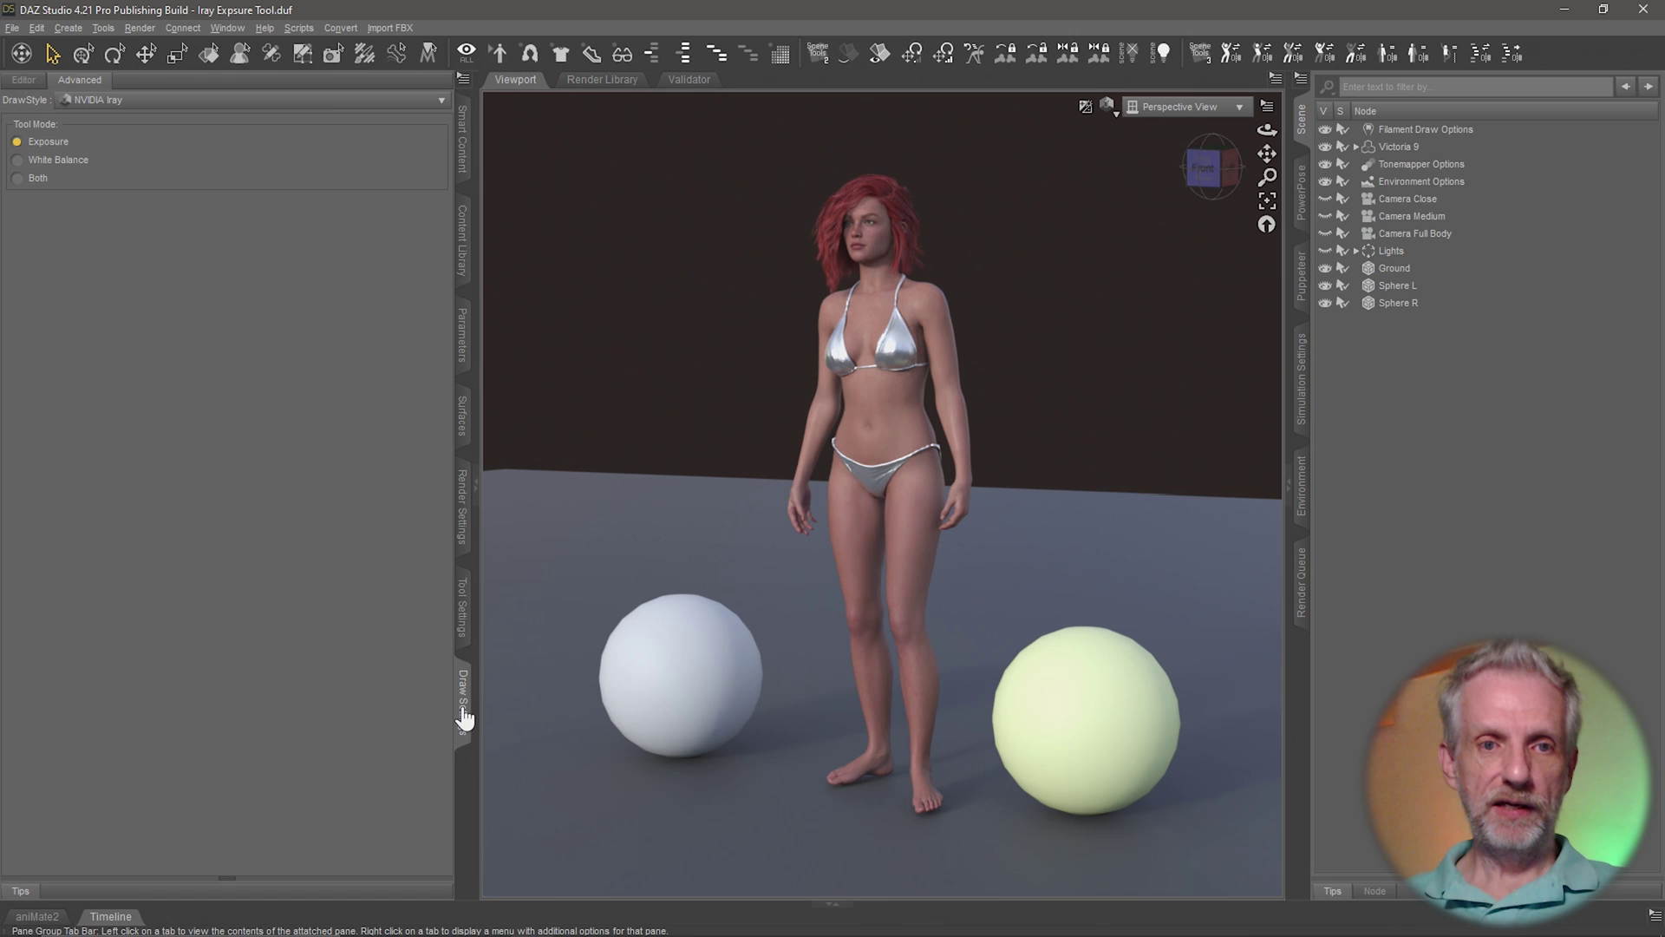
left_click(26, 81)
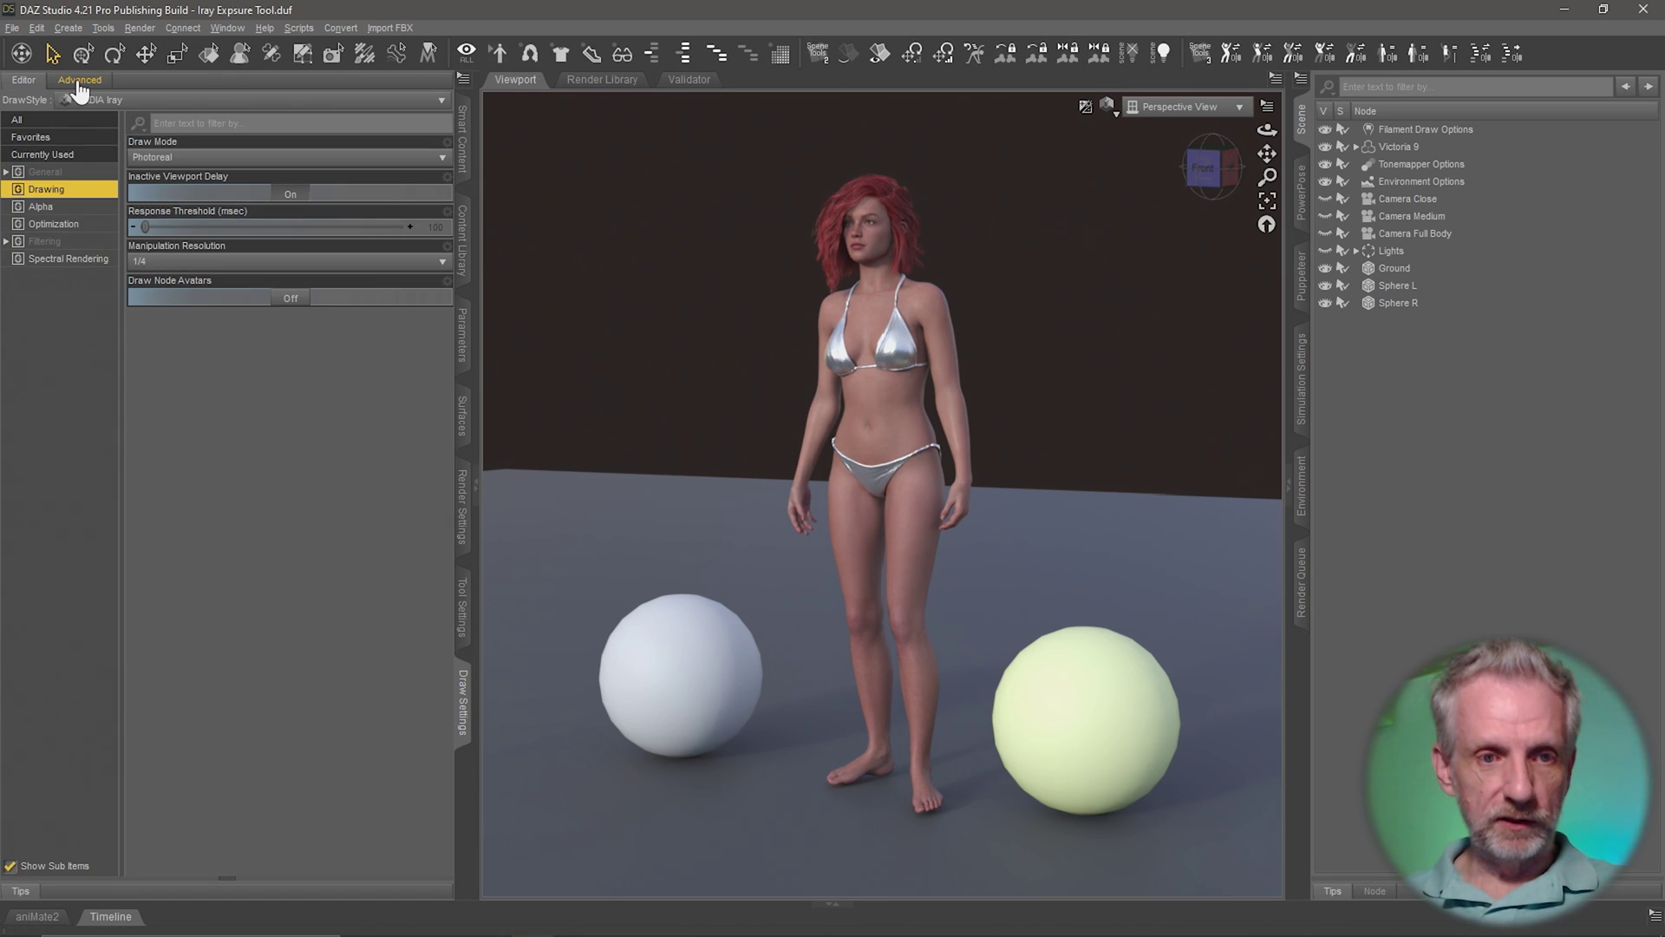
left_click(79, 82)
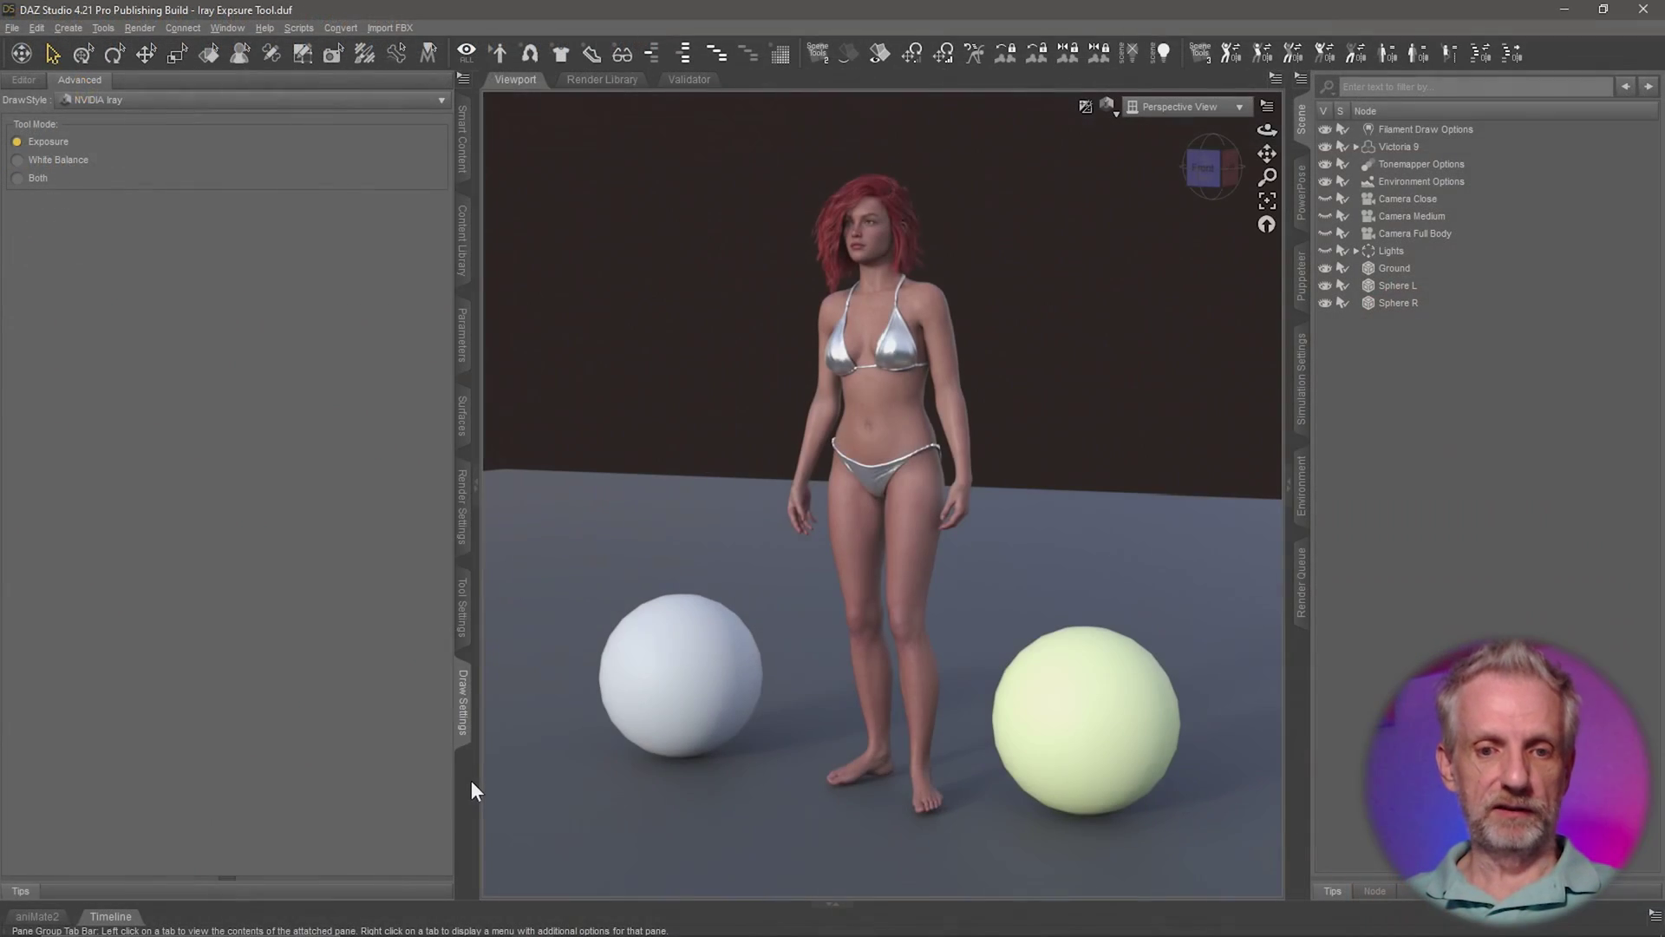
Review the lists of available panes to locate where the Draw Settings pane can be shown
right_click(471, 770)
mouse_move(524, 780)
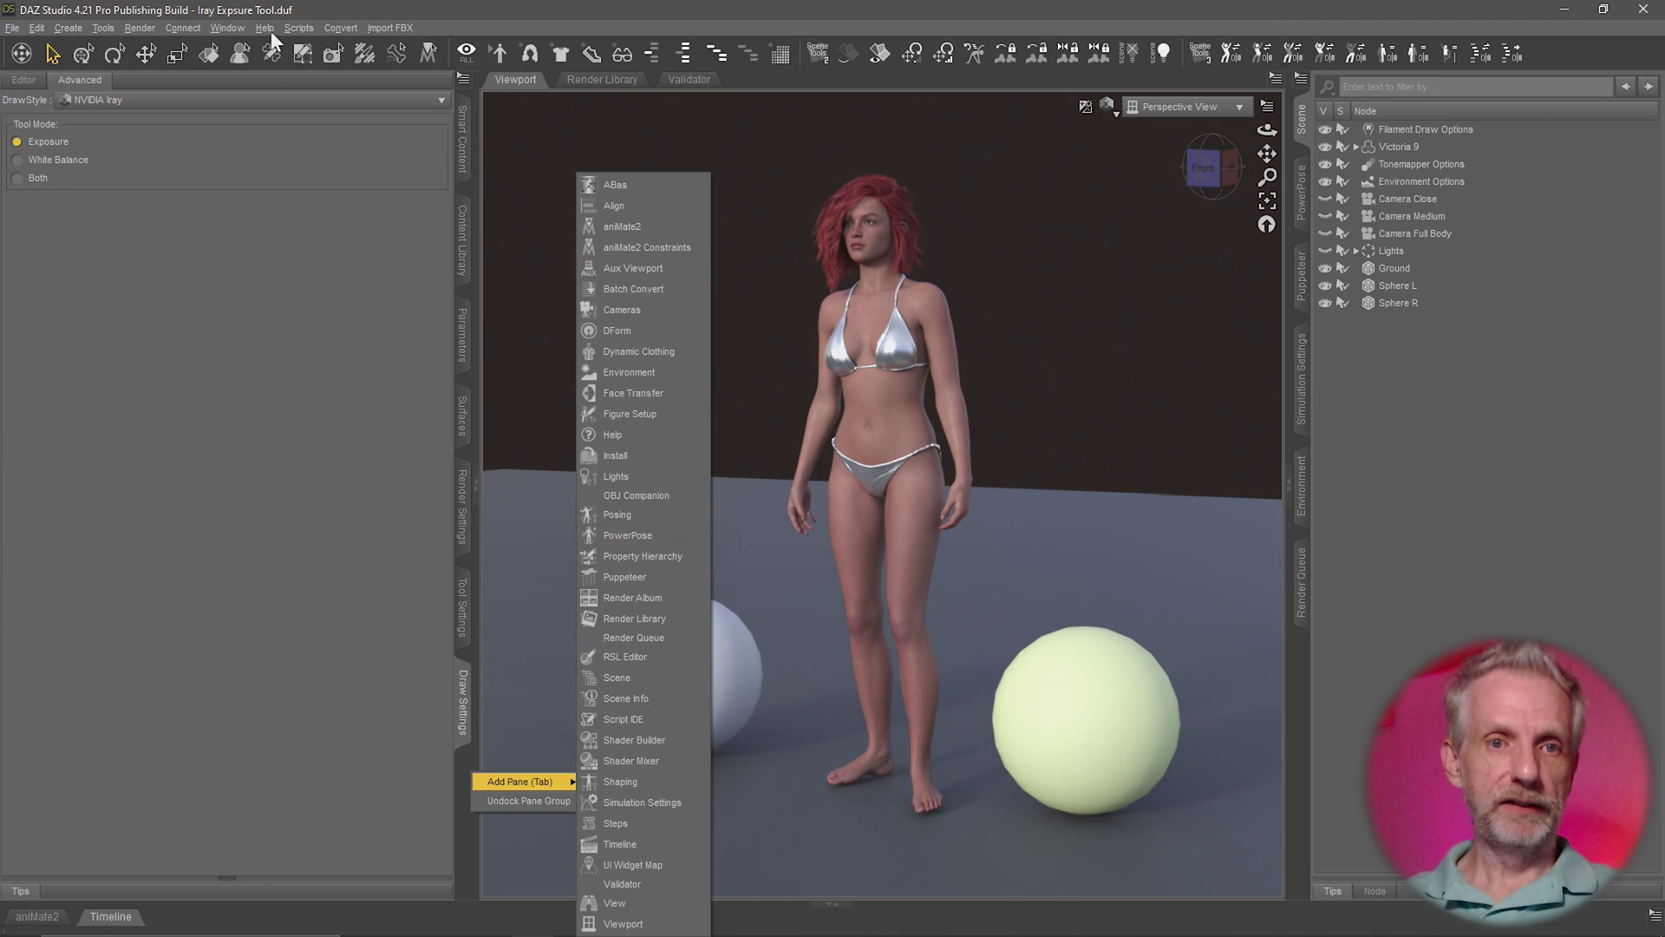
left_click(234, 27)
mouse_move(262, 48)
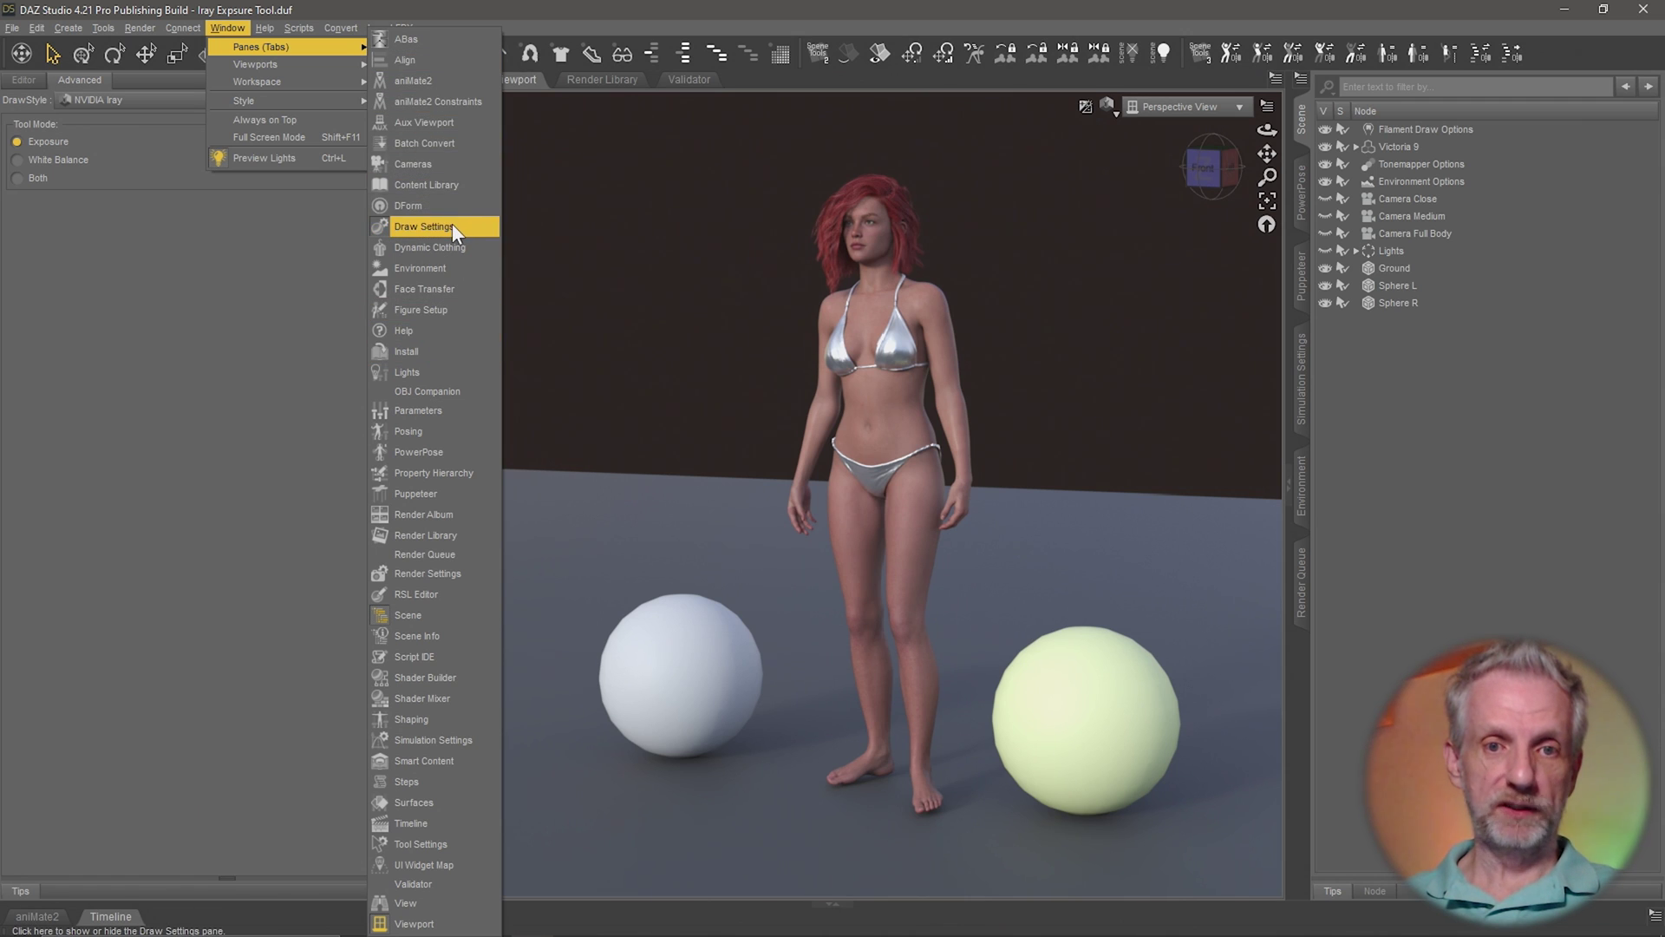
left_click(378, 11)
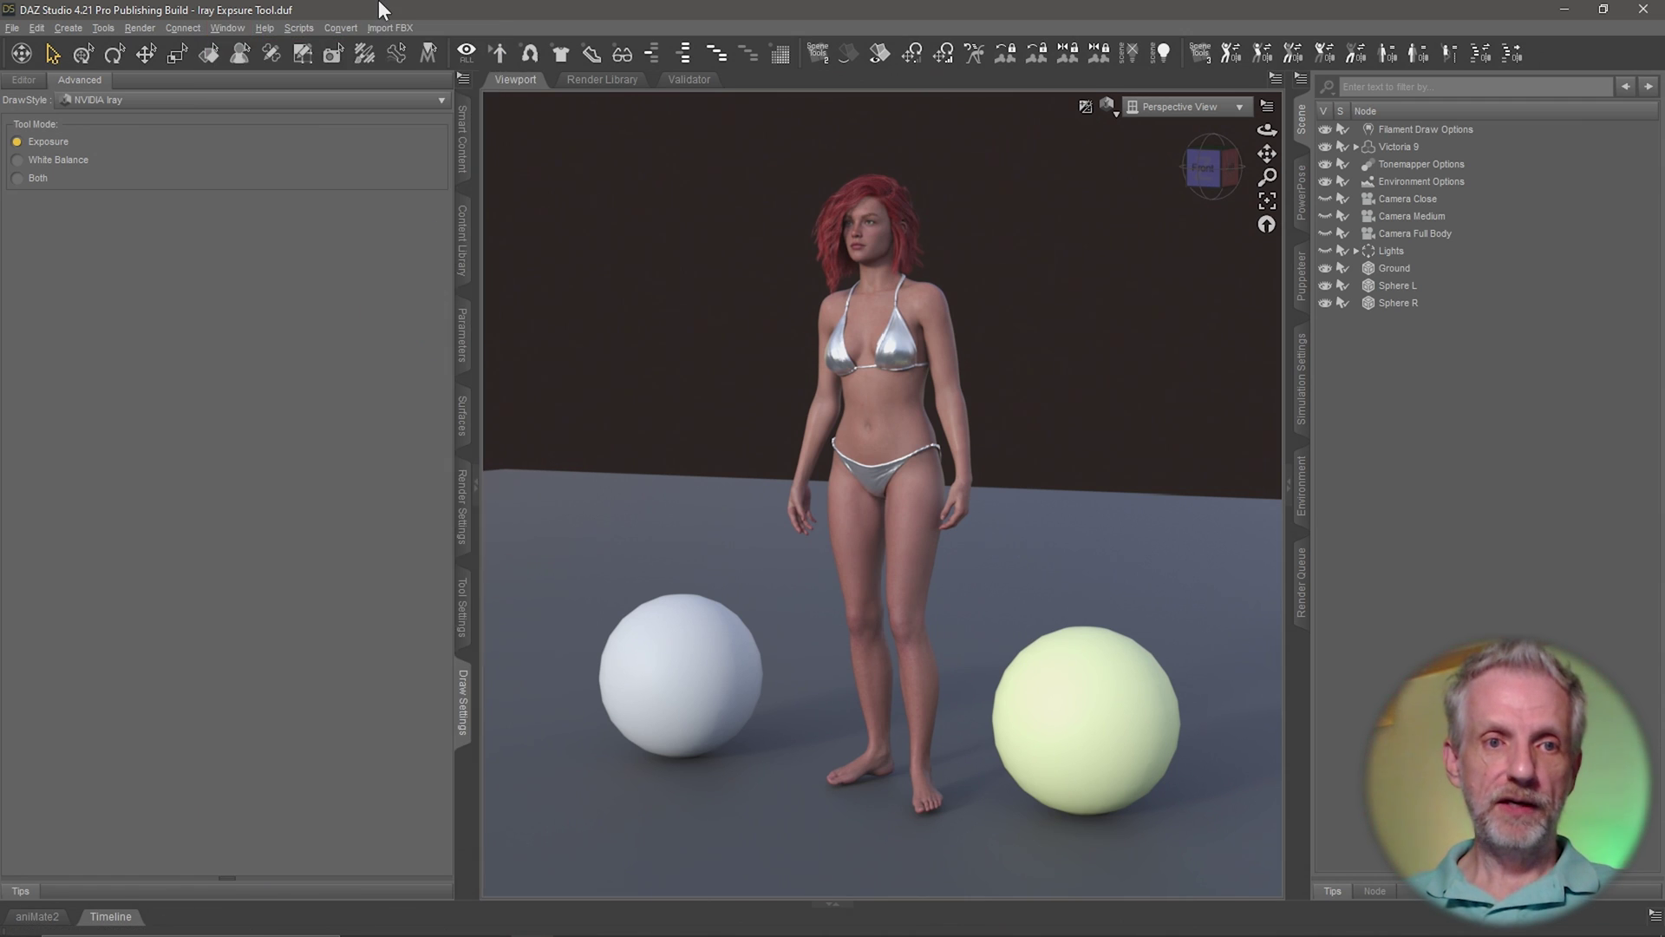
Set the exposure tool's mode to White Balance and sample the white sphere, followed by the pale yellow sphere
left_click(75, 168)
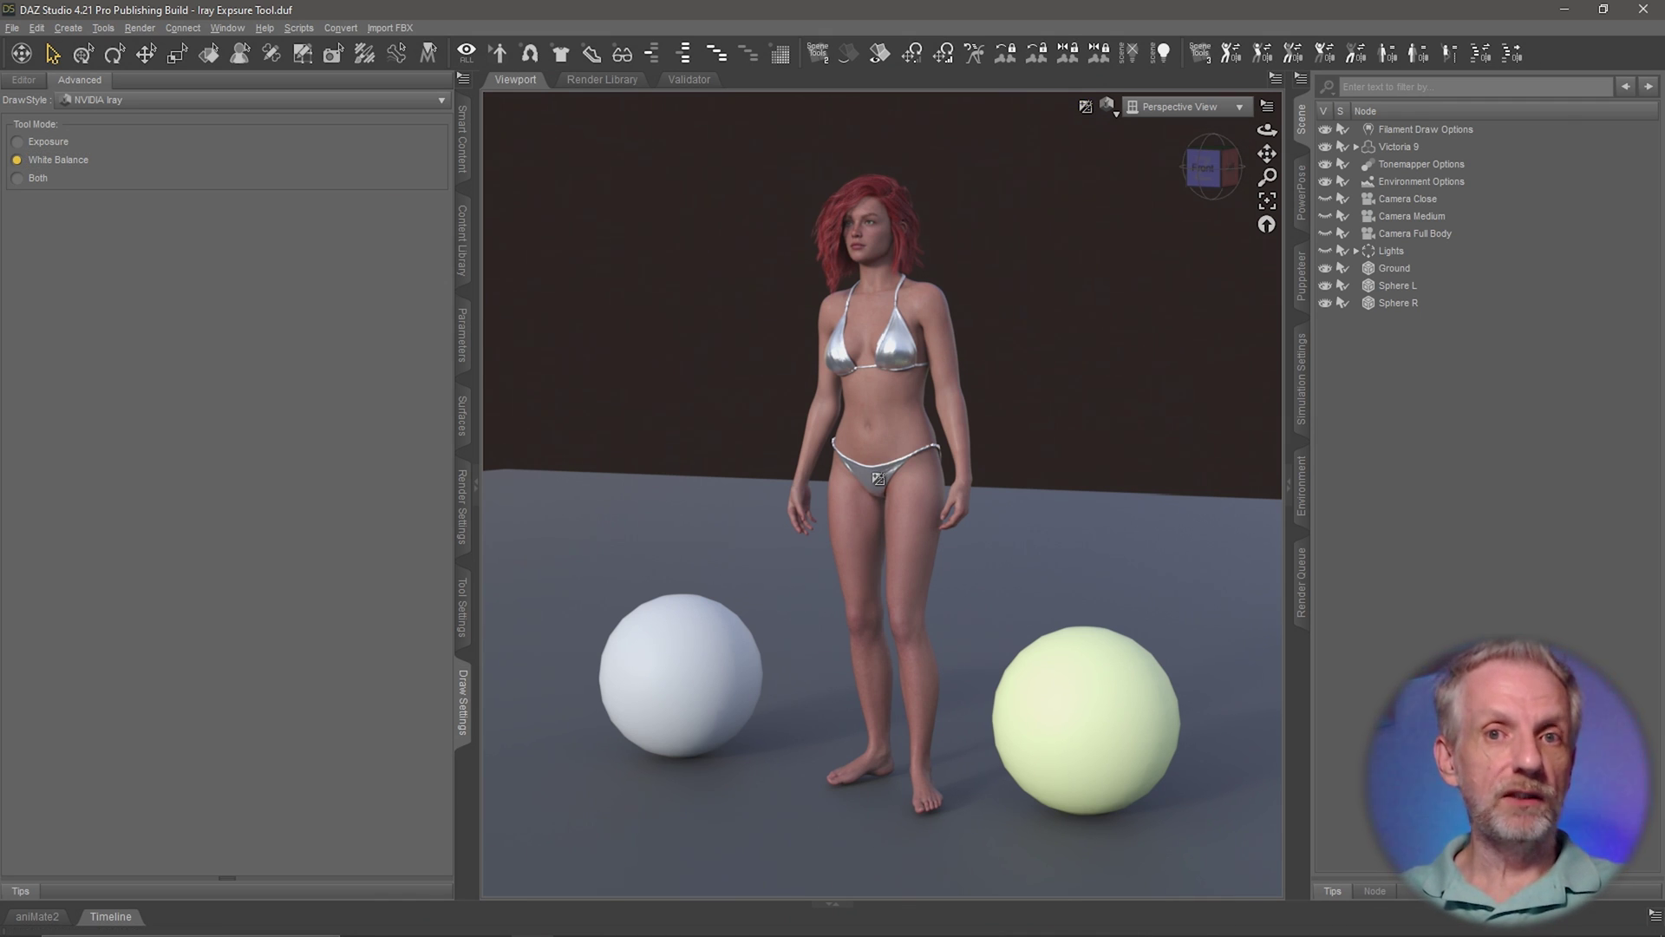
left_click(680, 677)
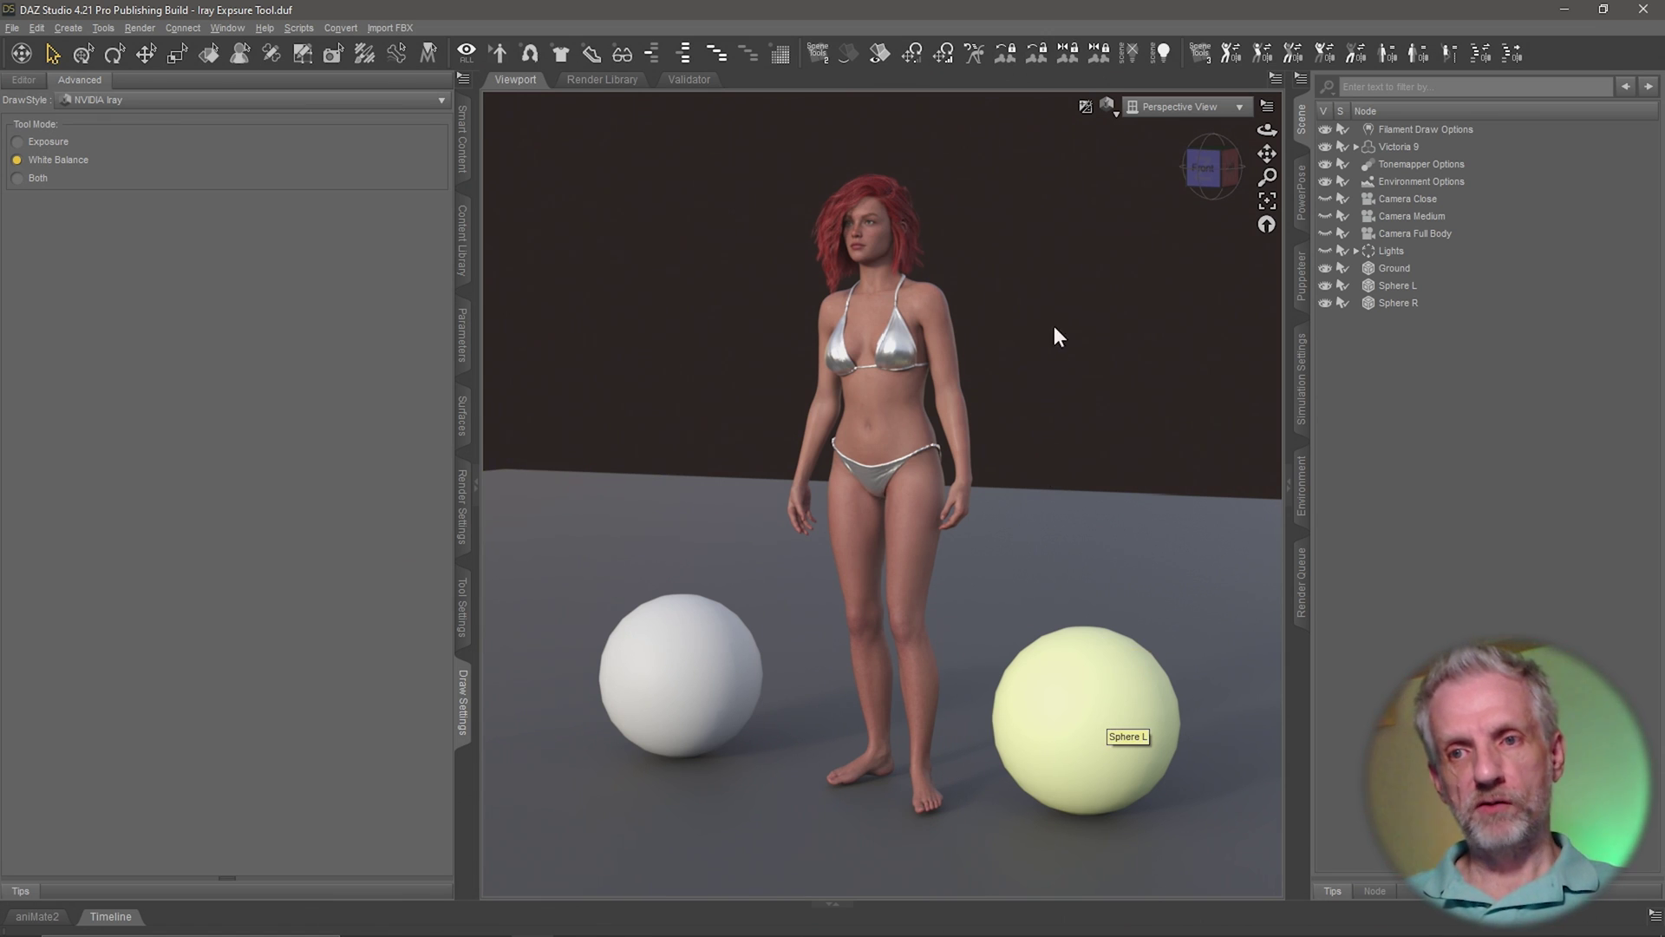
left_click(1099, 702)
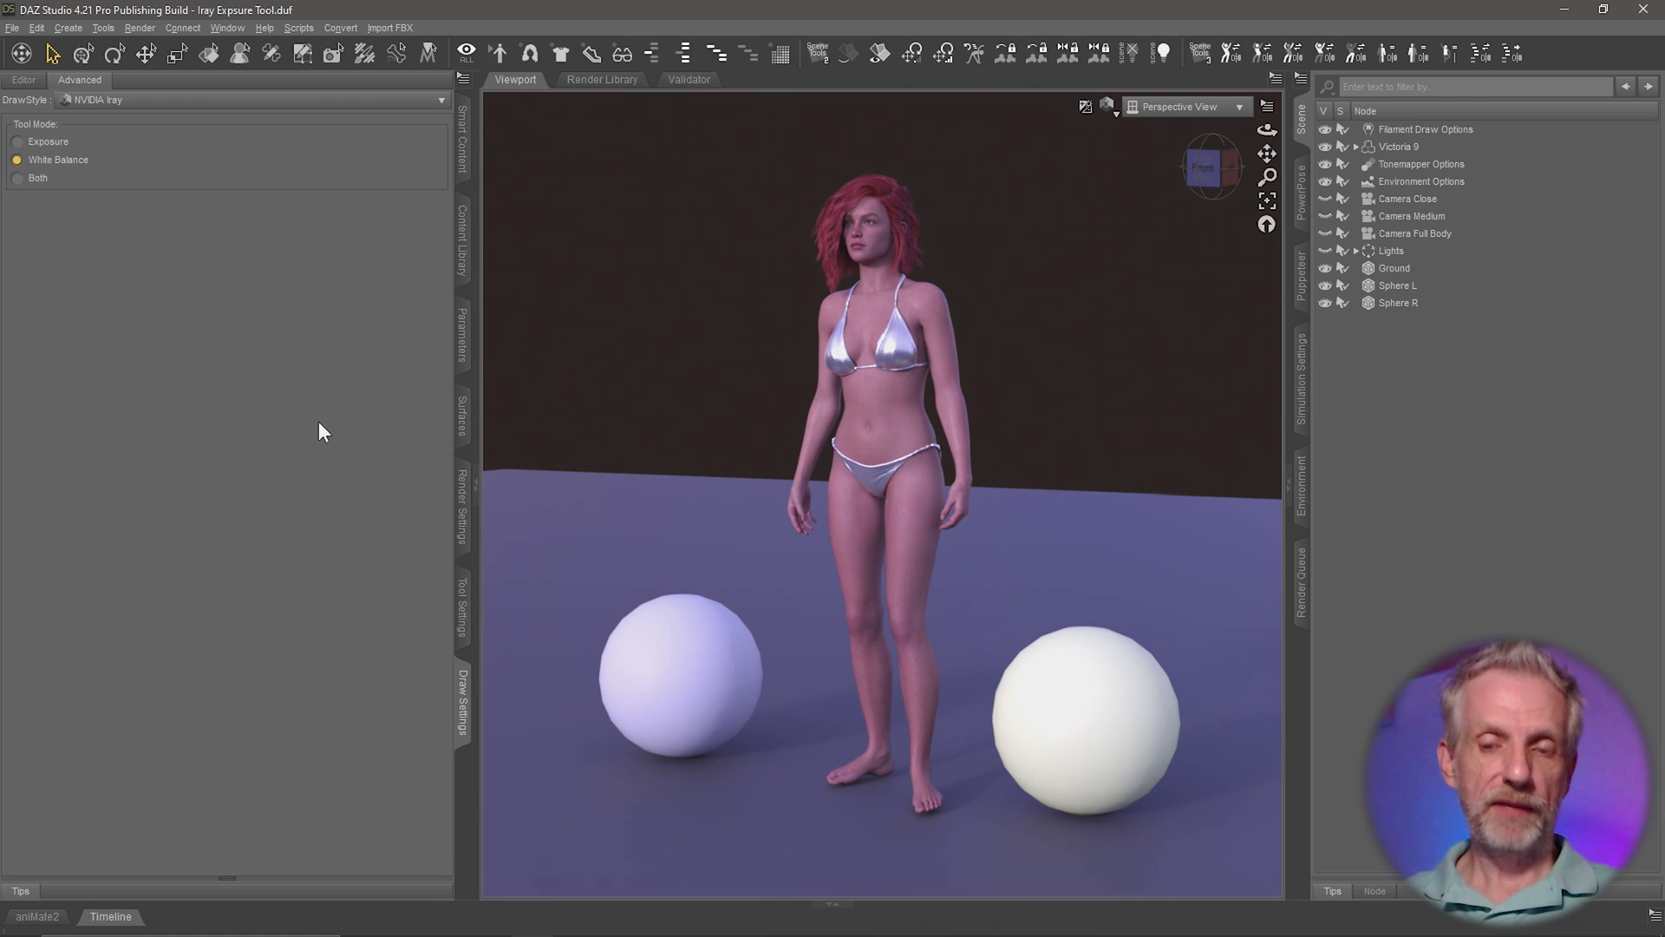
Examine the White Point colour in the Tone Mapping render settings
left_click(465, 520)
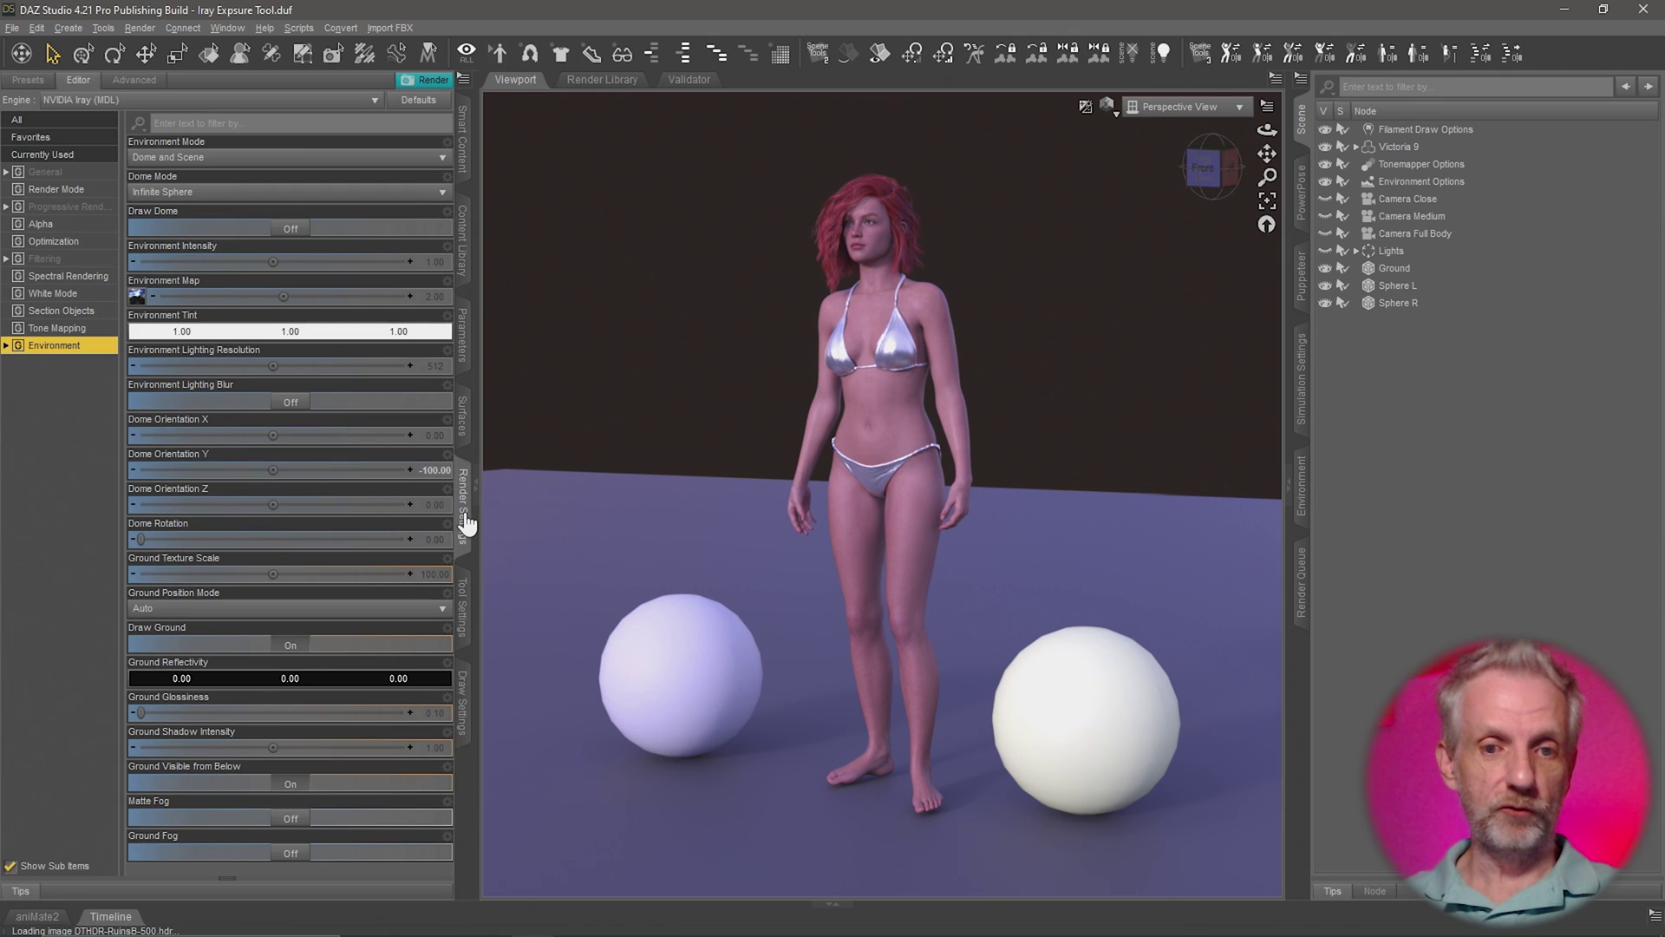
left_click(54, 329)
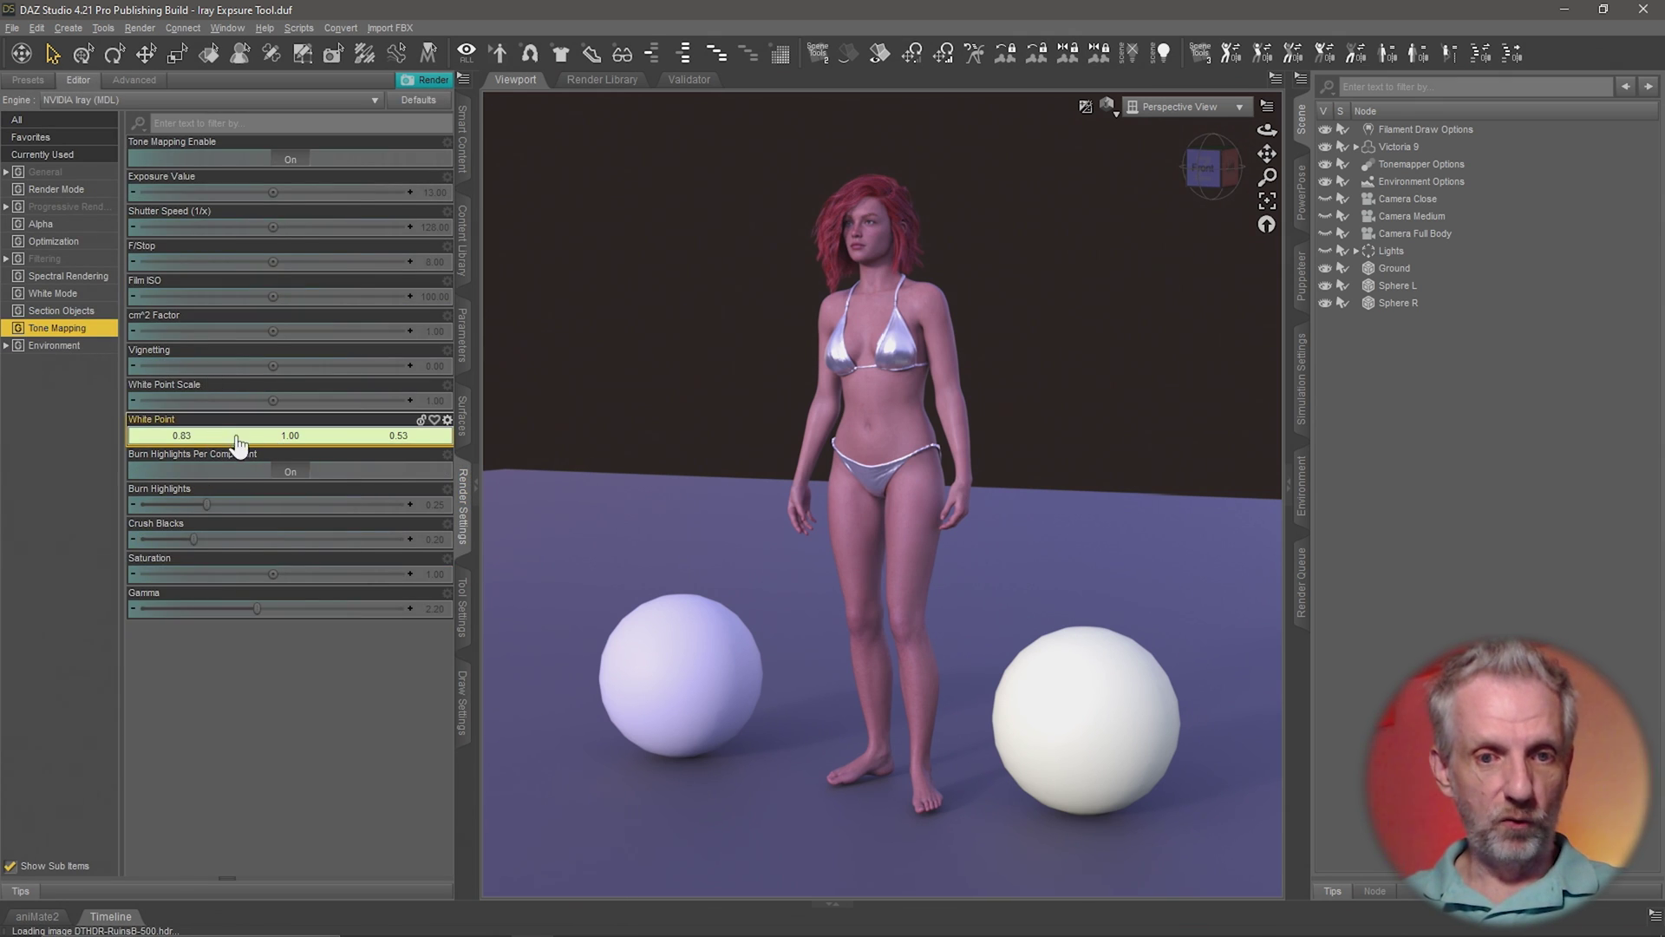
left_click(351, 440)
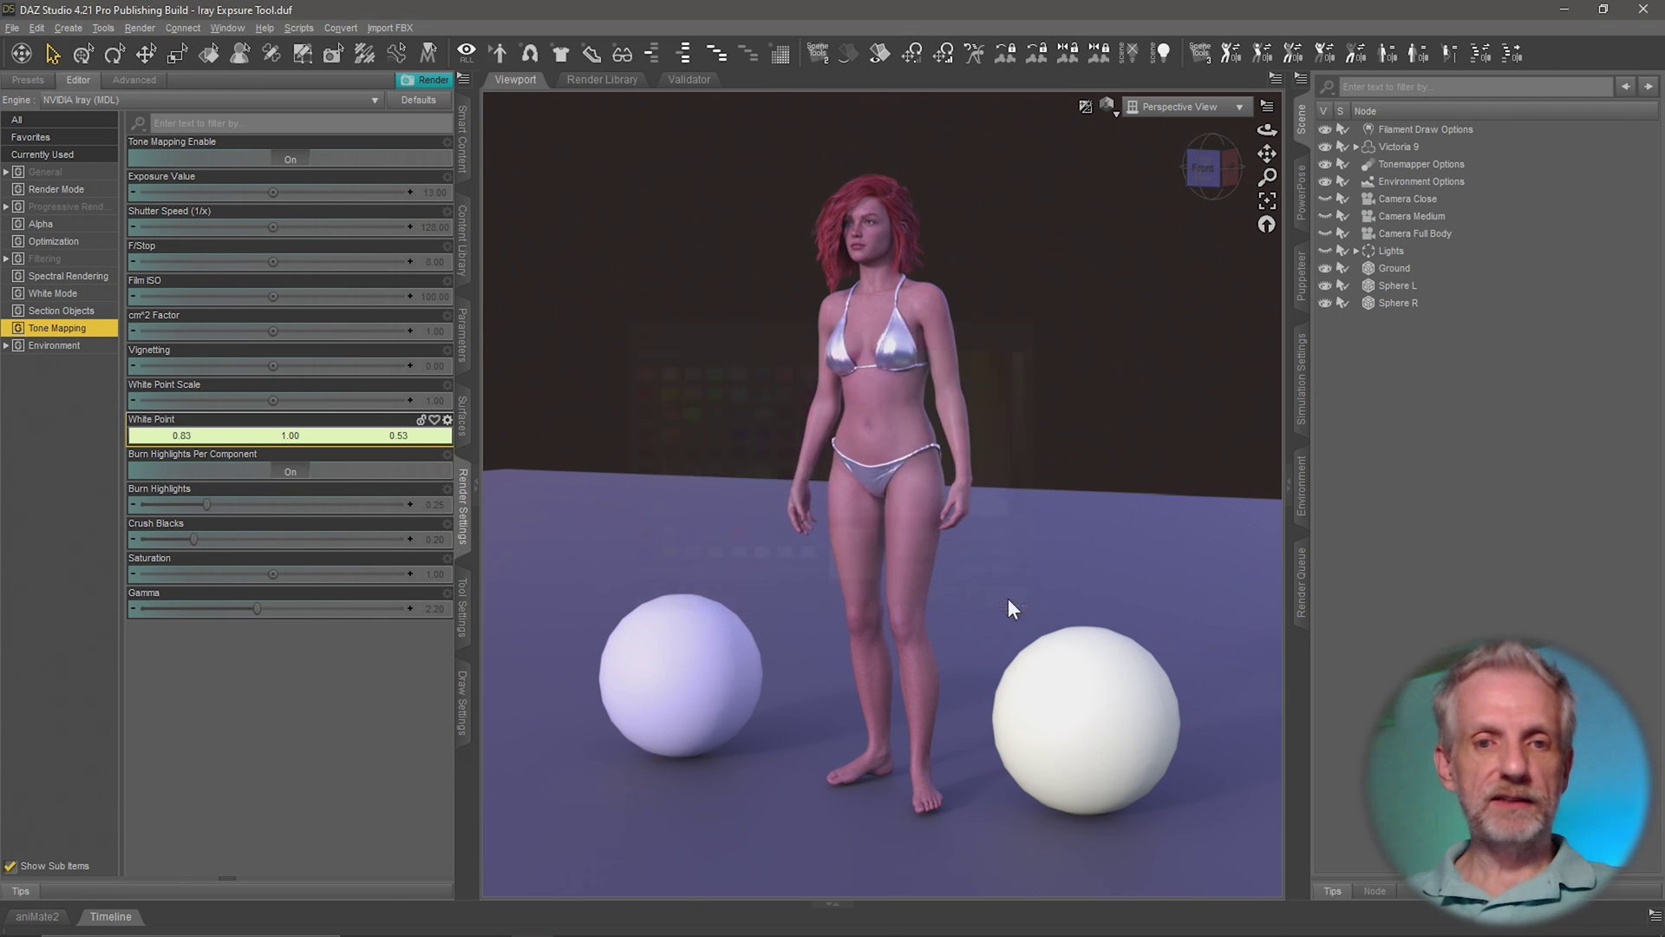
left_click(1006, 602)
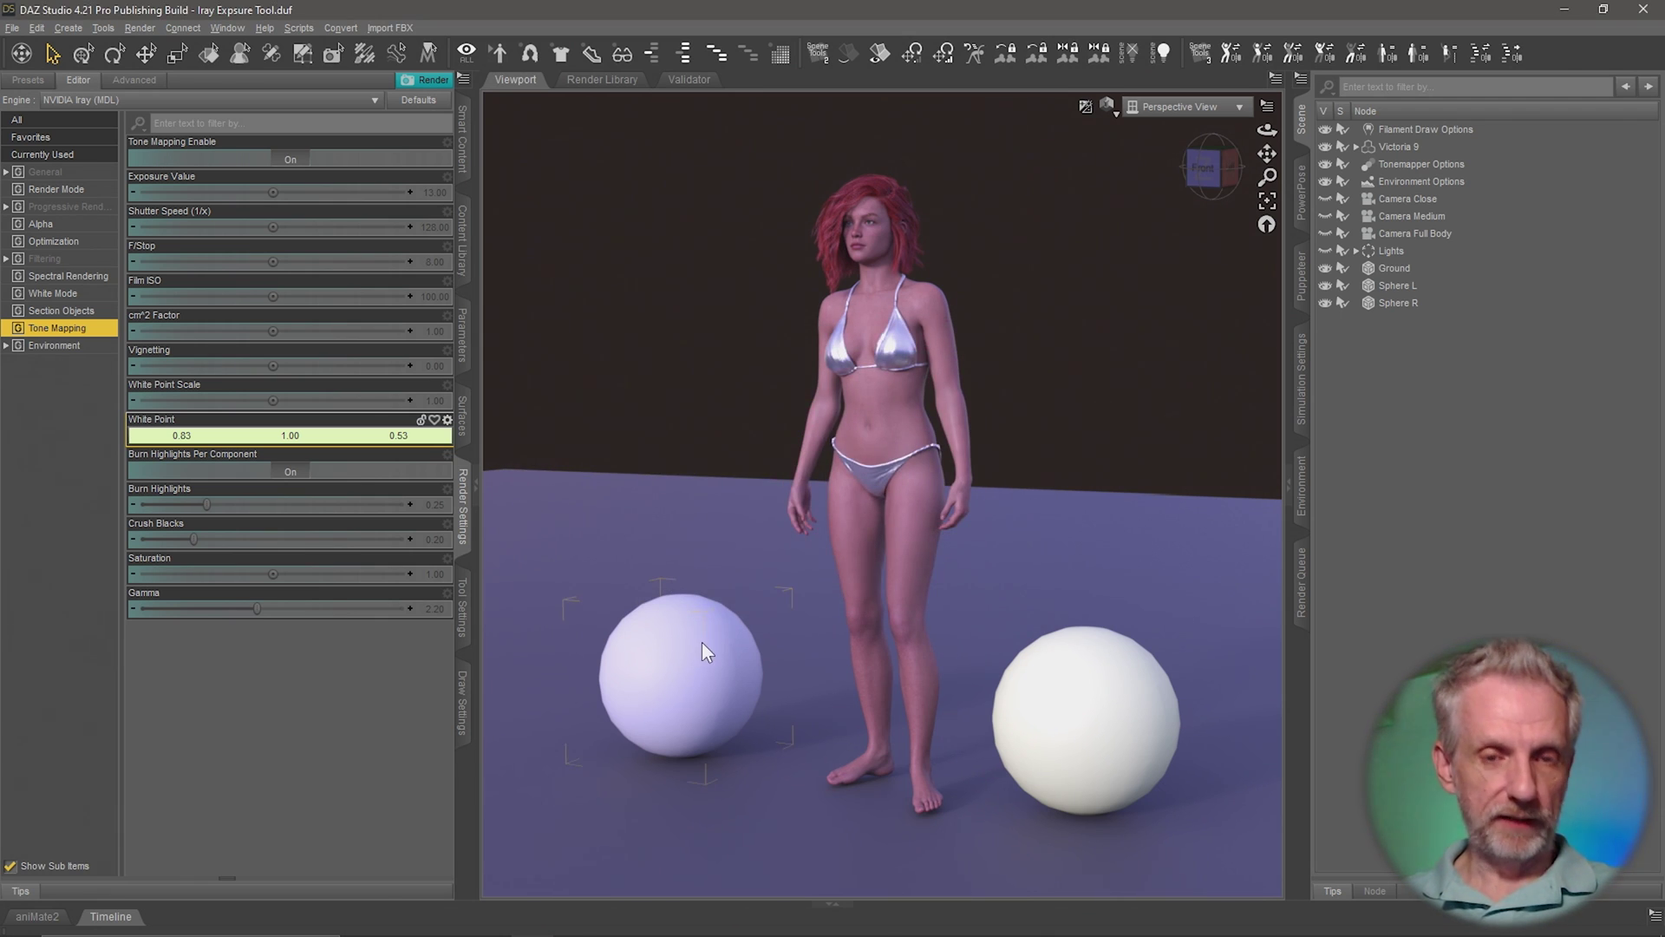
Give Sphere R's surface a blue Base Color of 0.080, 0.10, 0.42 and white-balance the scene on that sphere
left_click(209, 54)
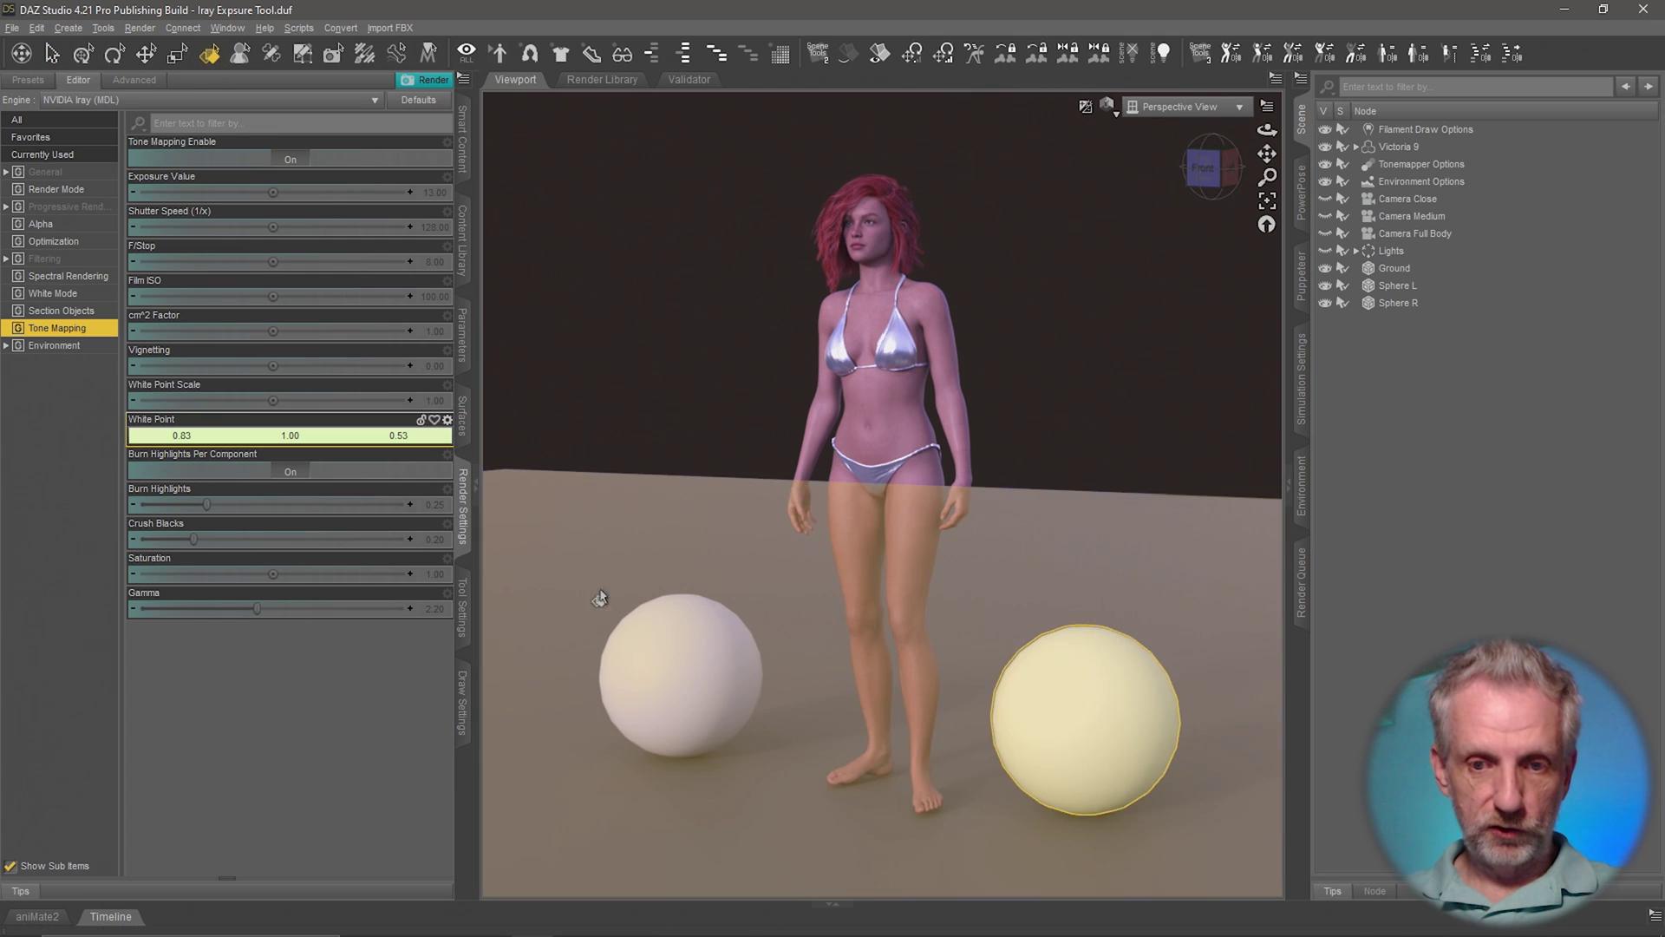
left_click(673, 652)
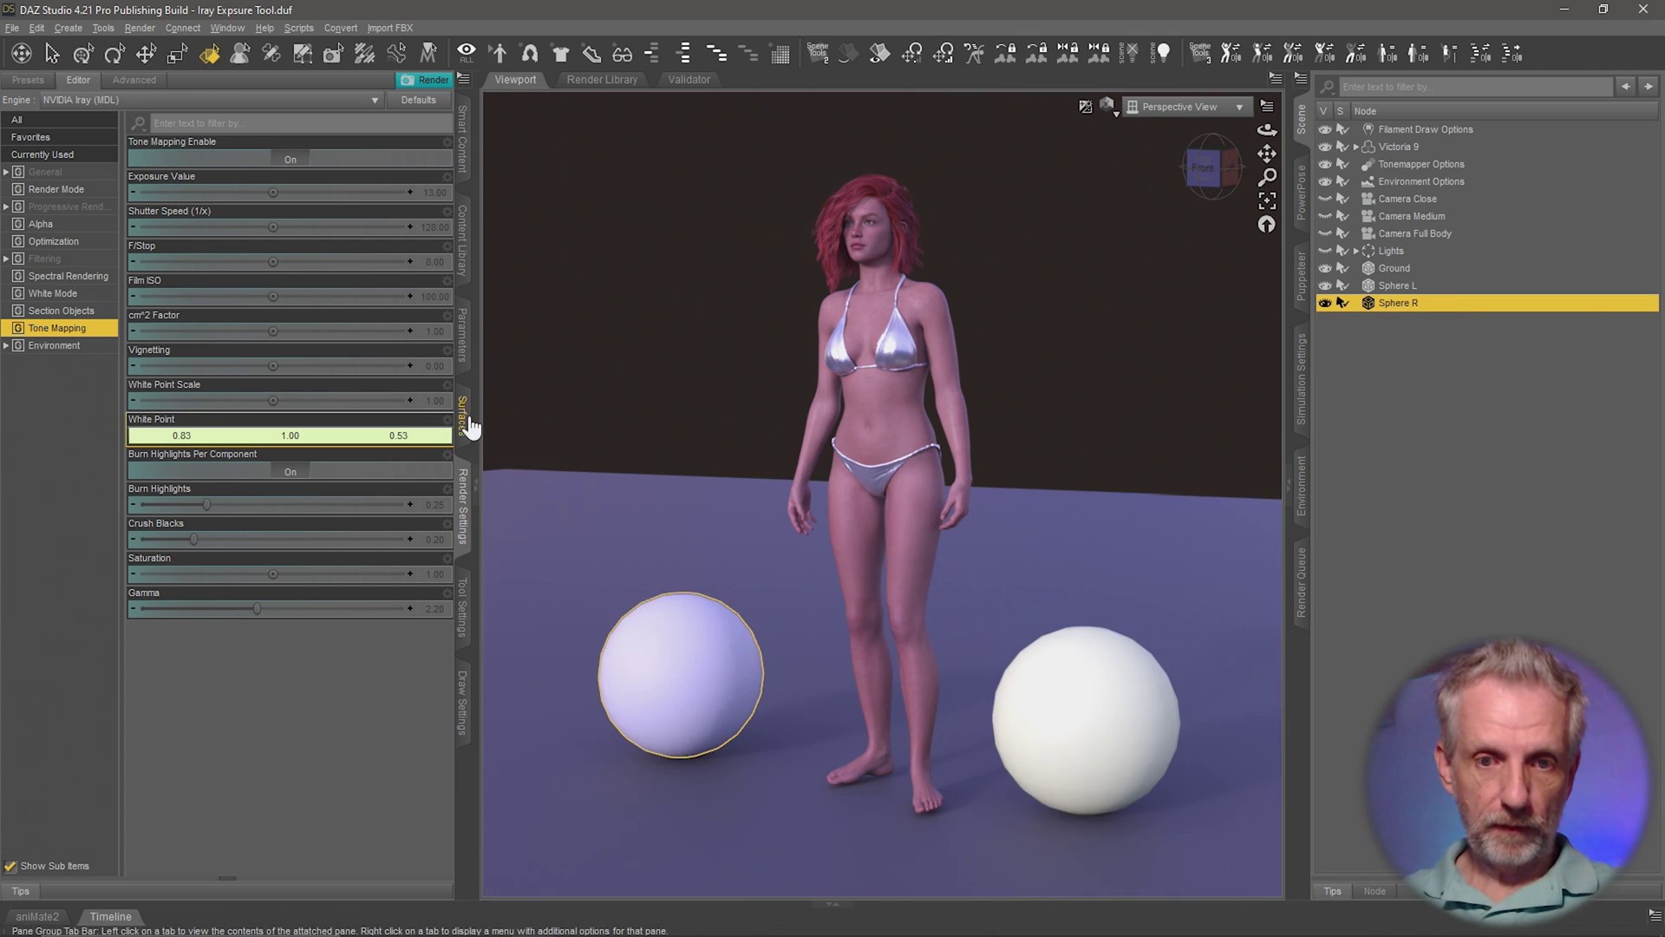
left_click(463, 415)
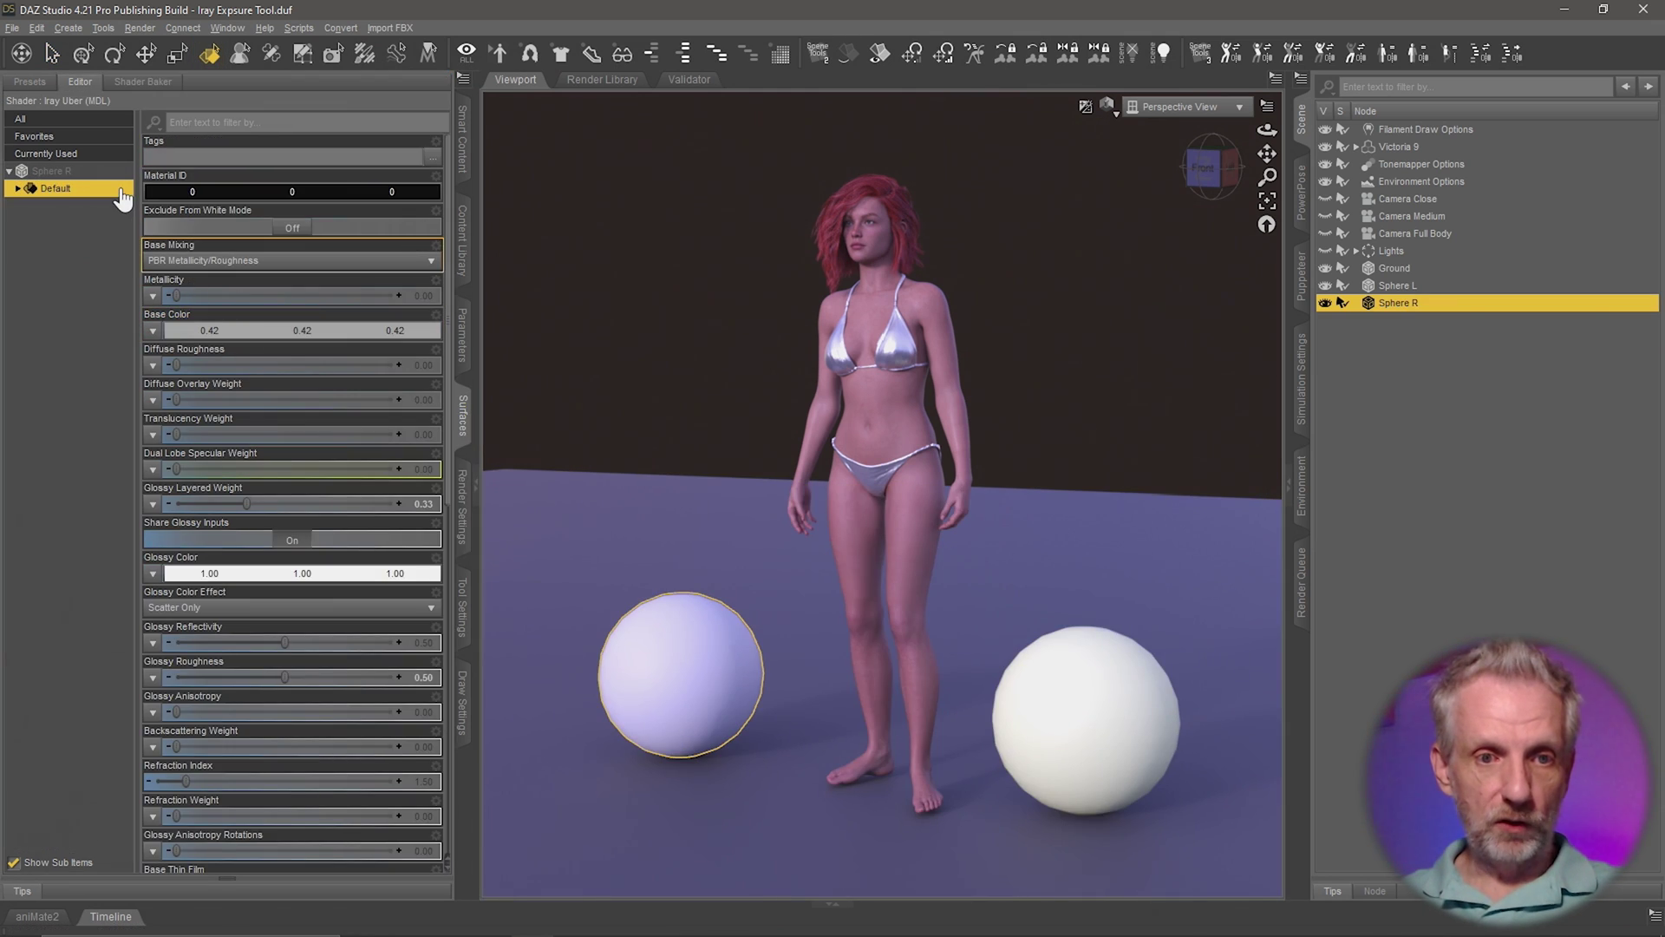
left_click(274, 330)
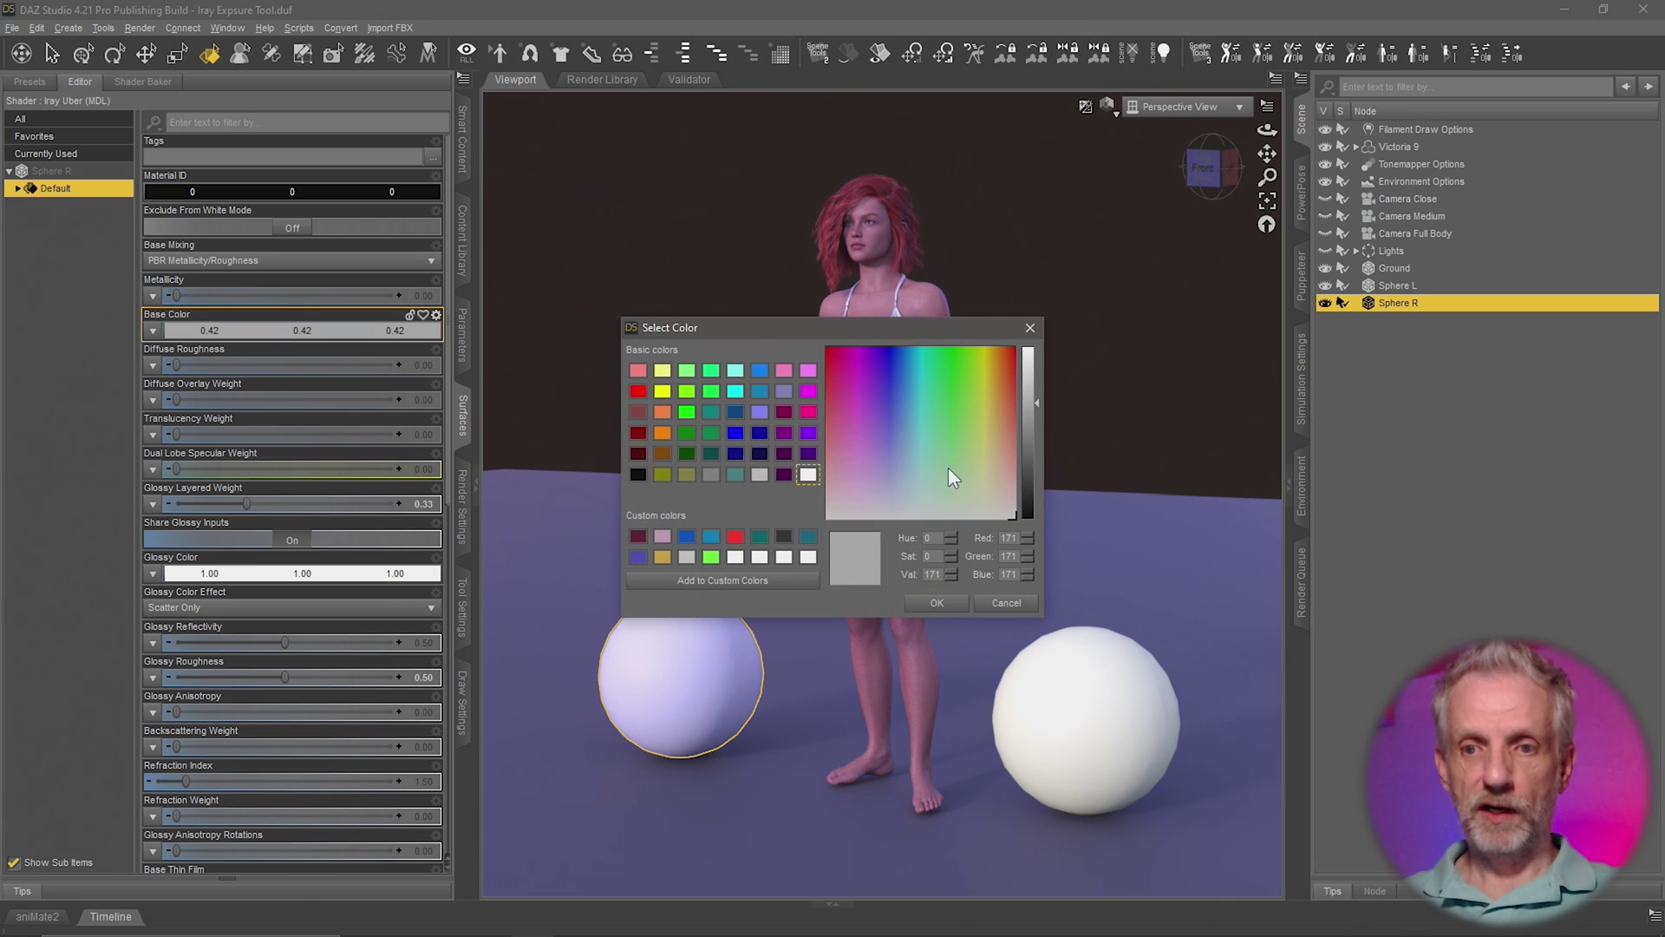
left_click(916, 440)
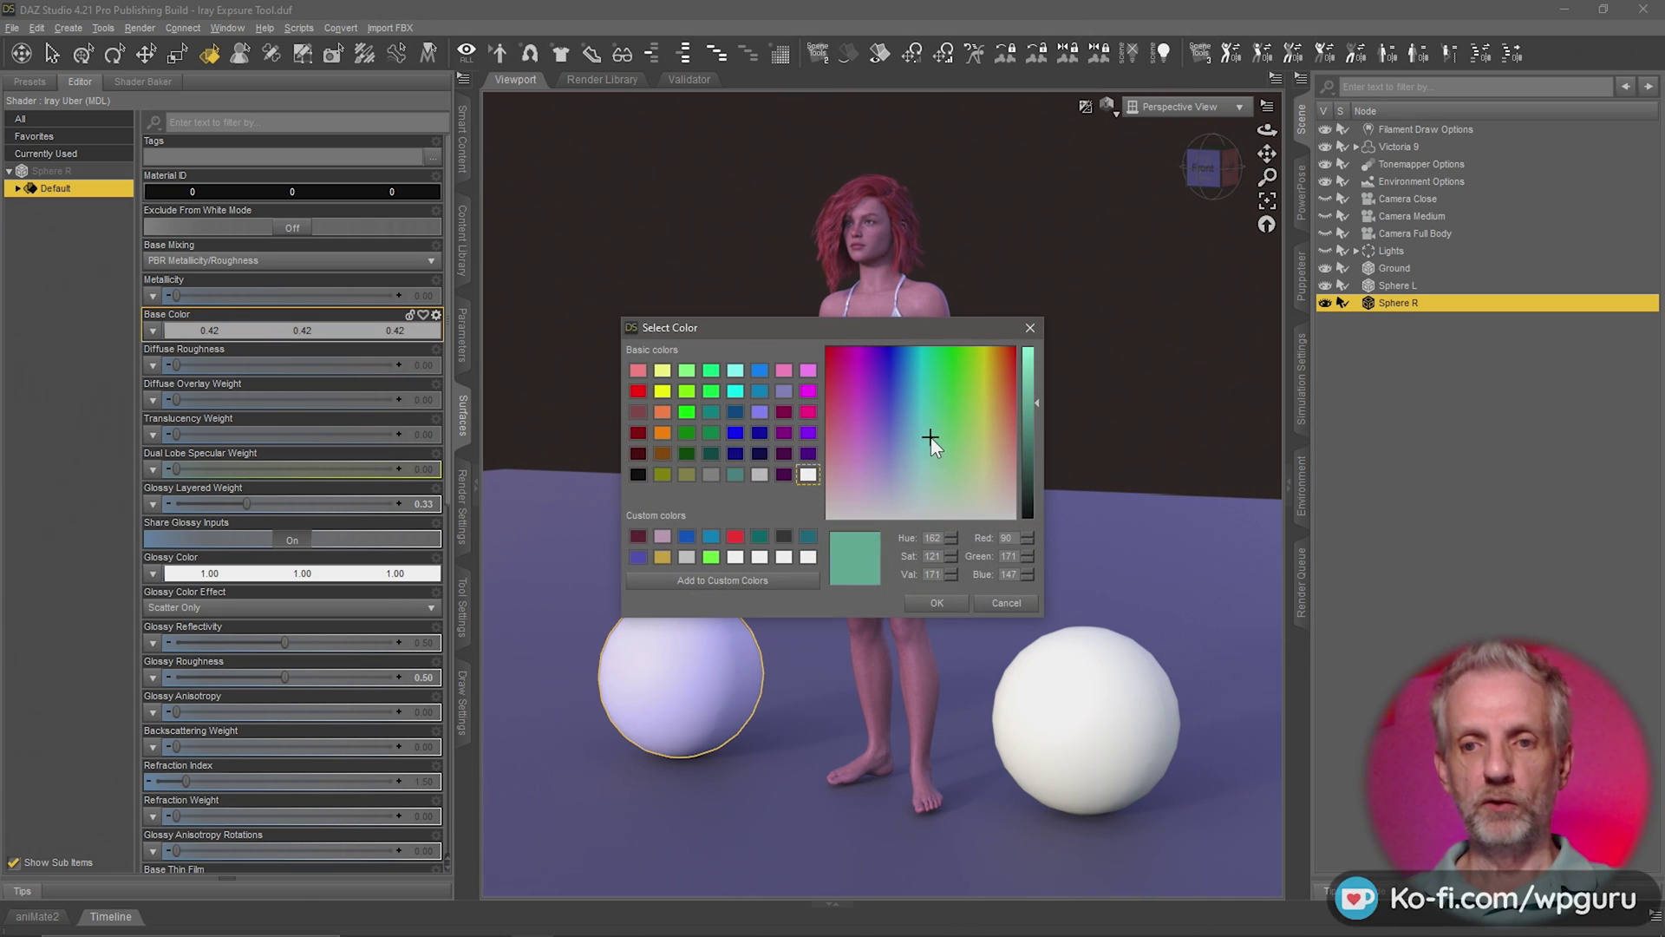
left_click(890, 423)
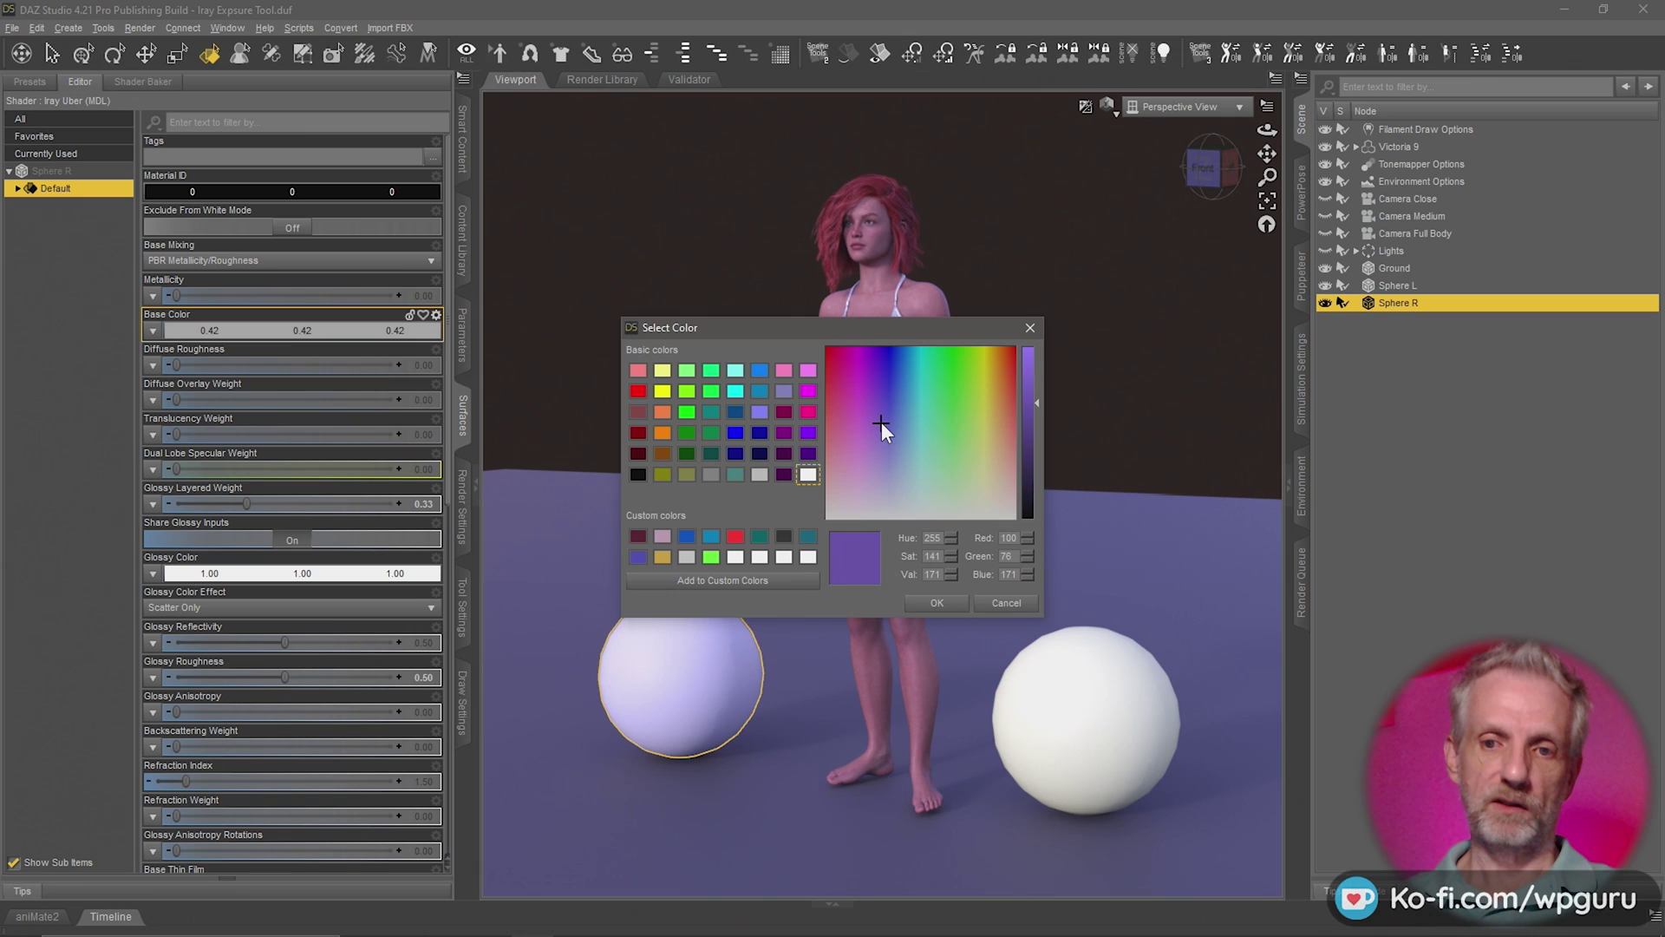
left_click(945, 605)
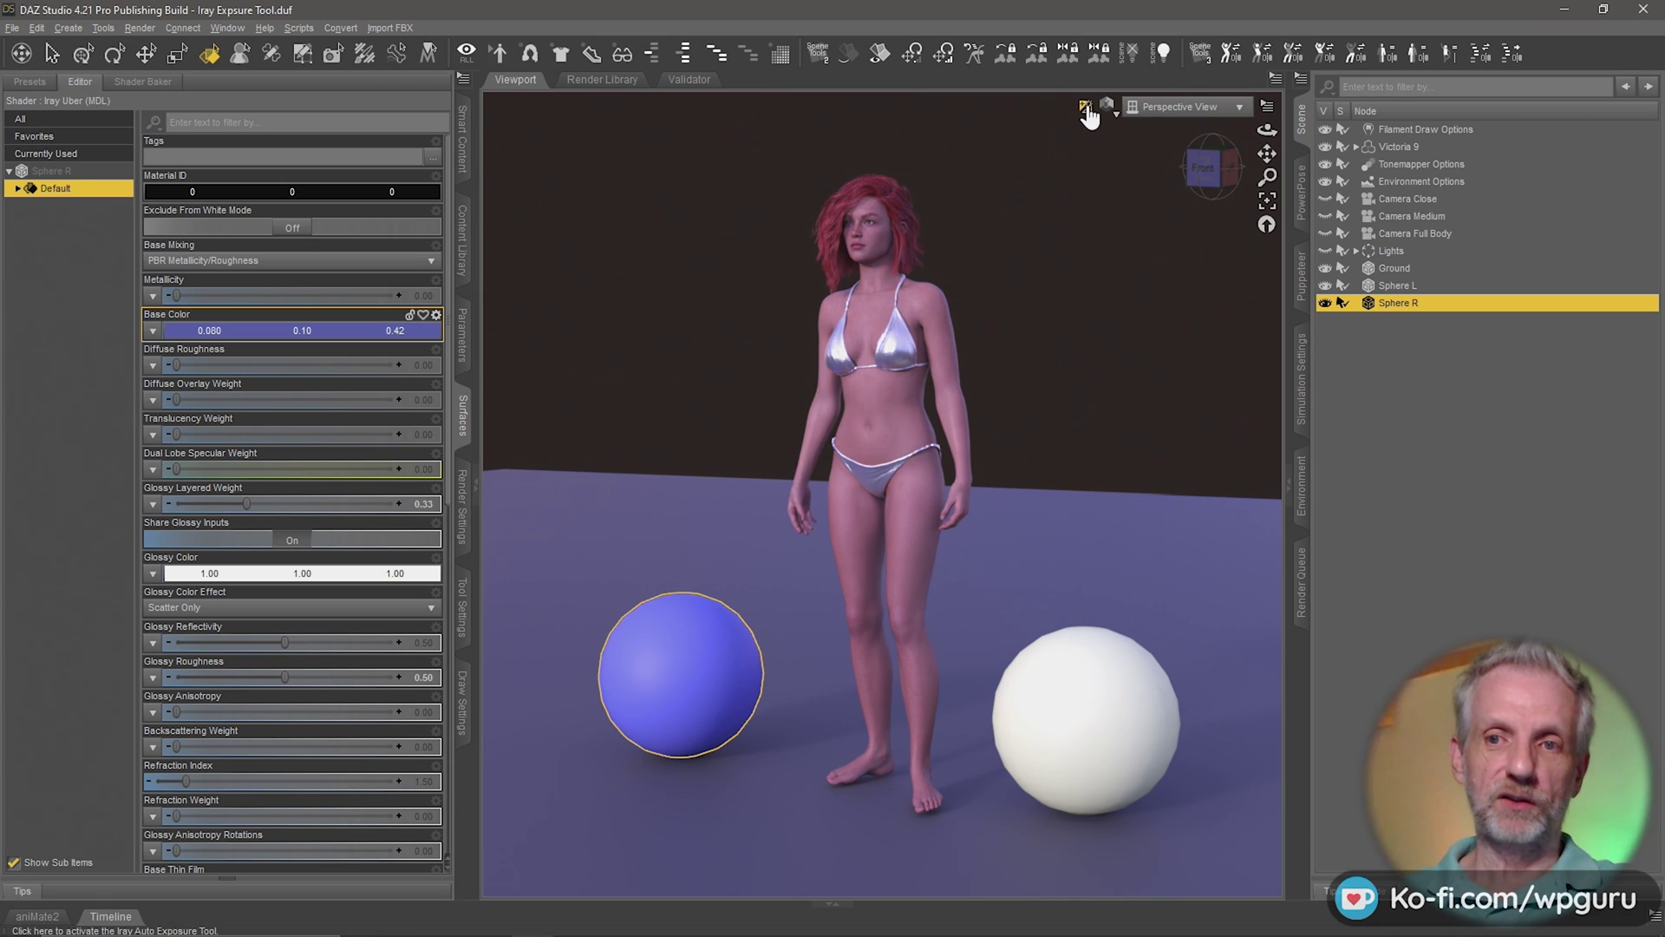
left_click(669, 667)
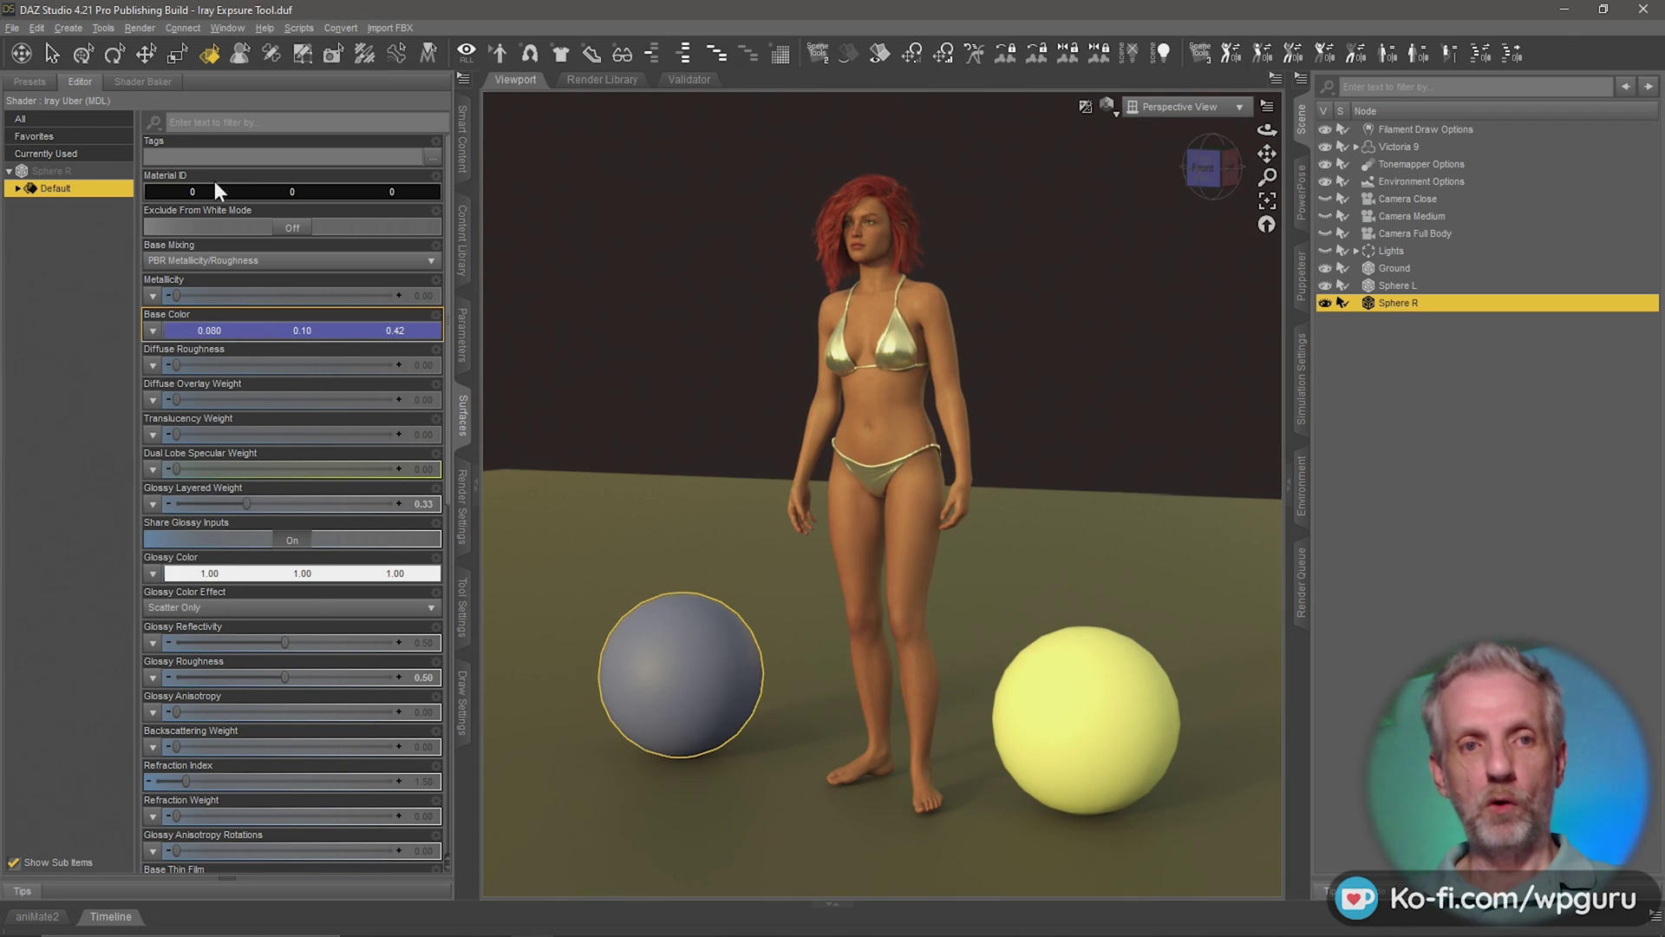
Change Sphere R's Base Color to beige 0.42, 0.34, 0.22, white-balance the scene on it, and check the White Point
left_click(90, 58)
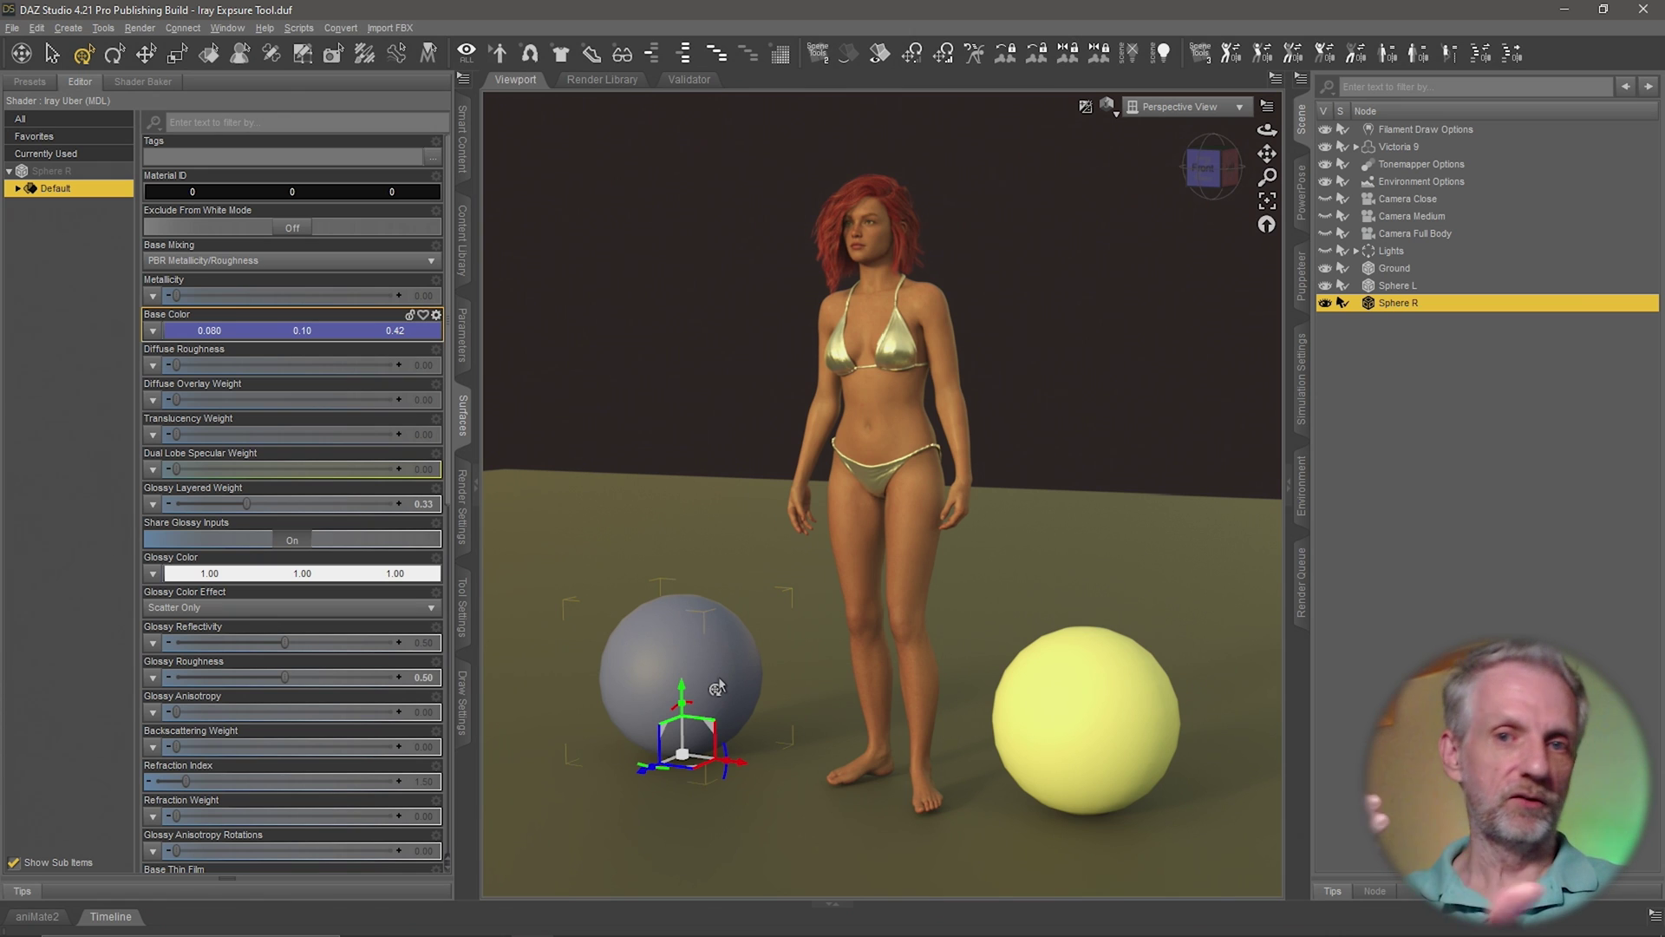
left_click(331, 331)
left_click(933, 489)
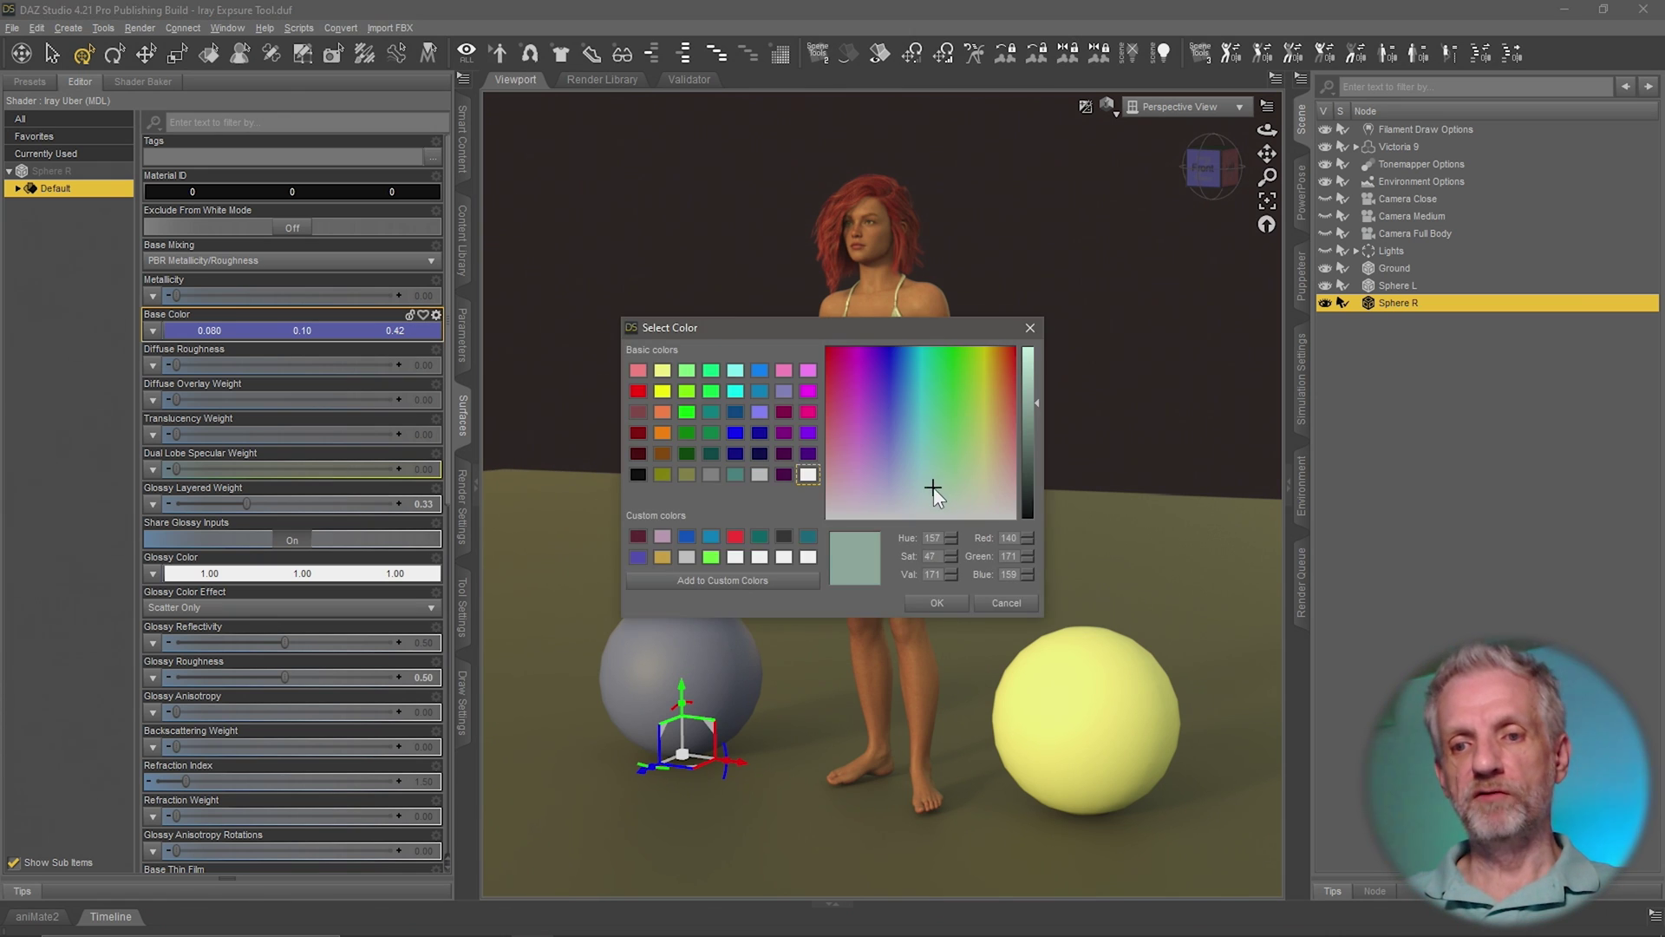
left_click(893, 488)
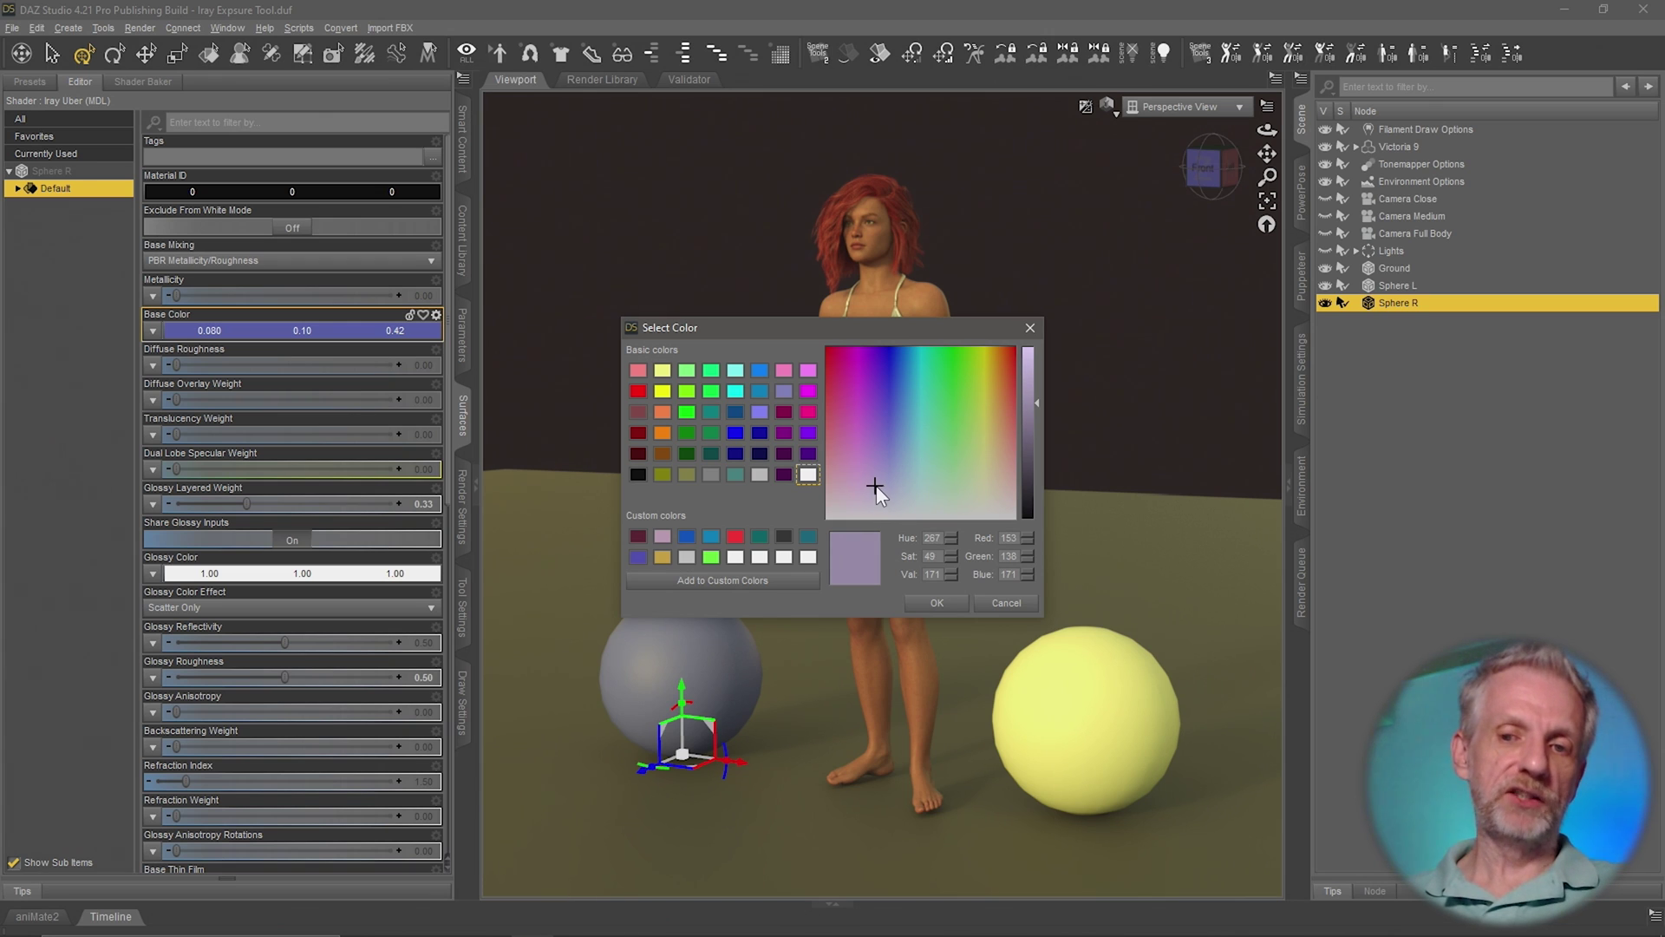
left_click(1000, 475)
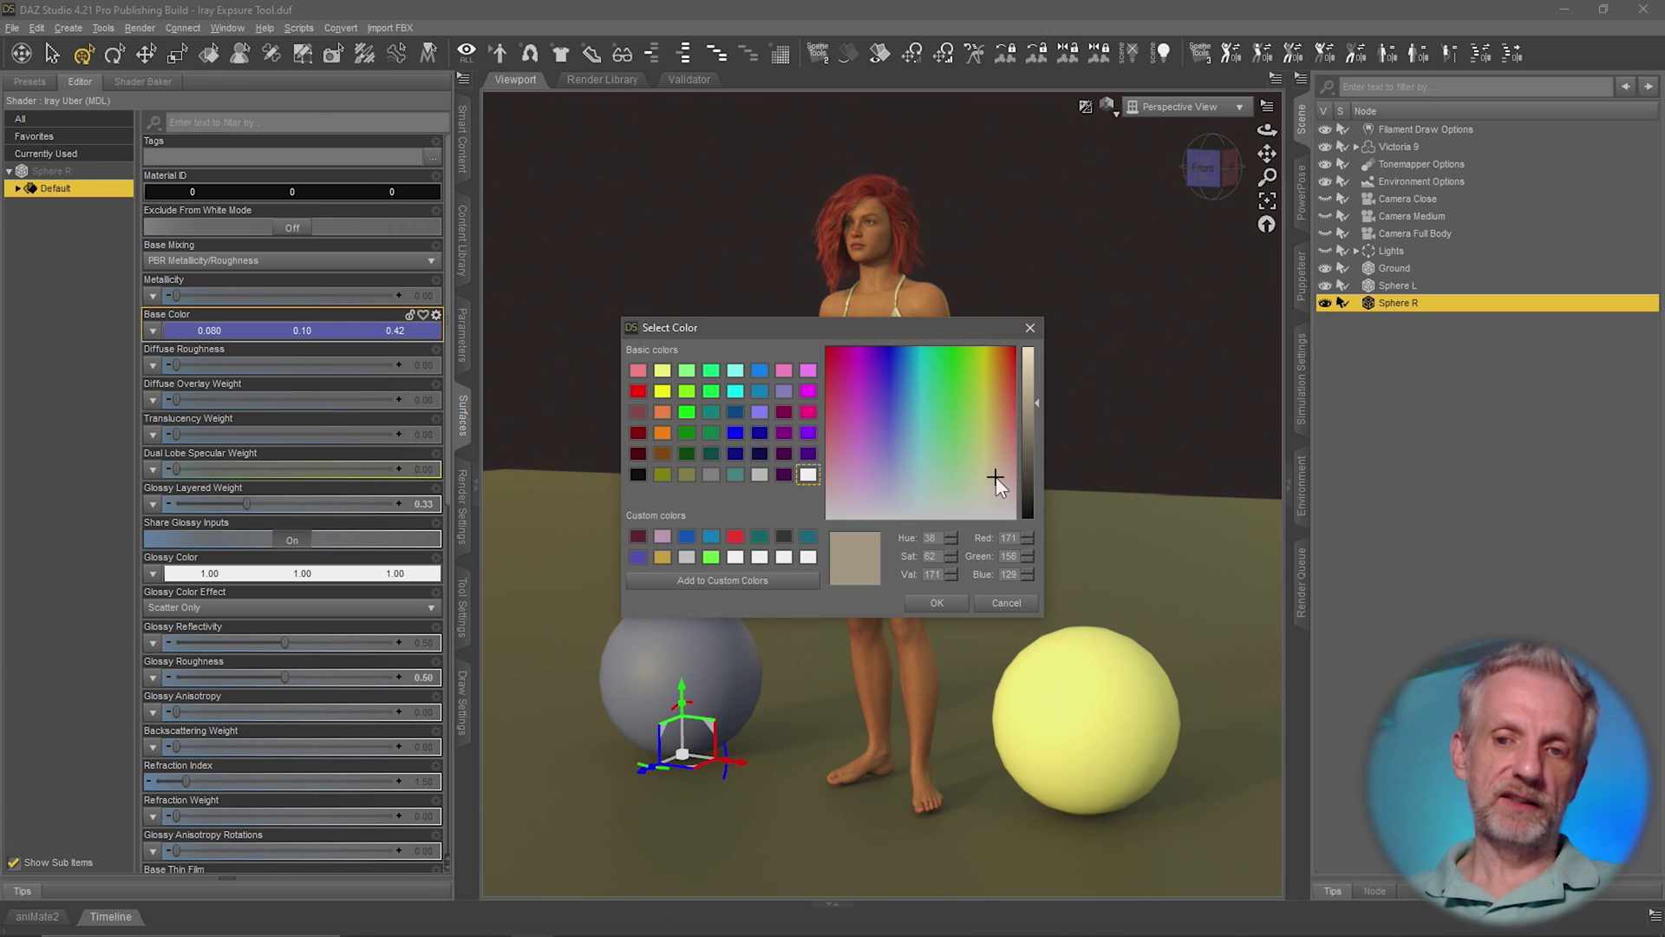
left_click(937, 602)
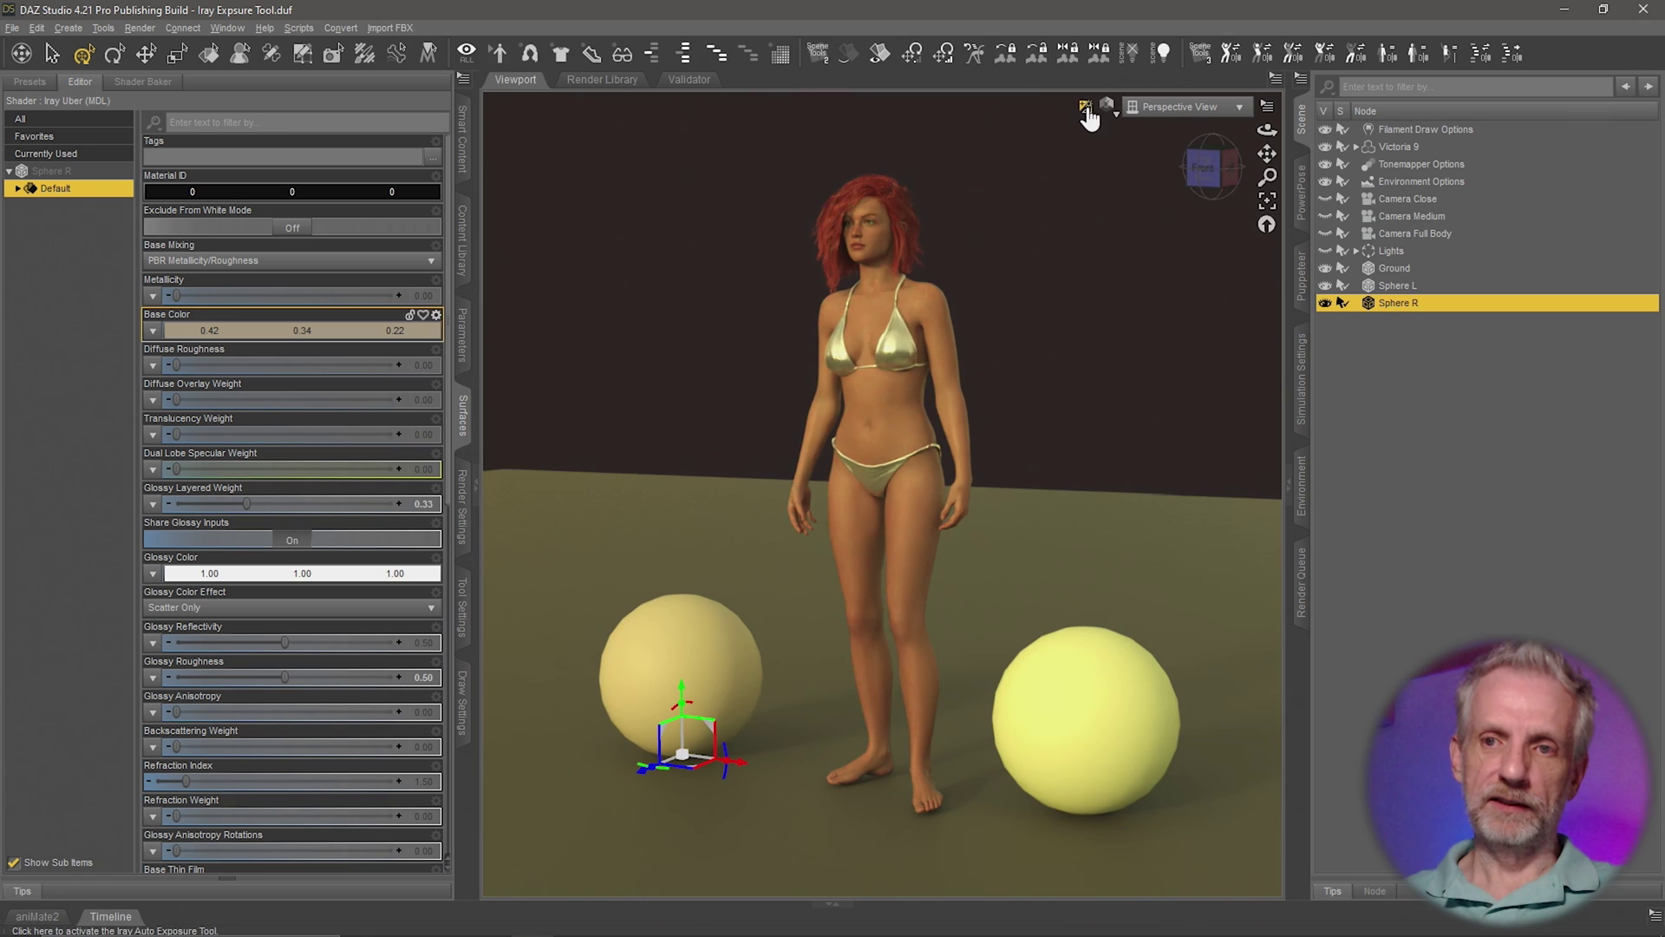
left_click(698, 646)
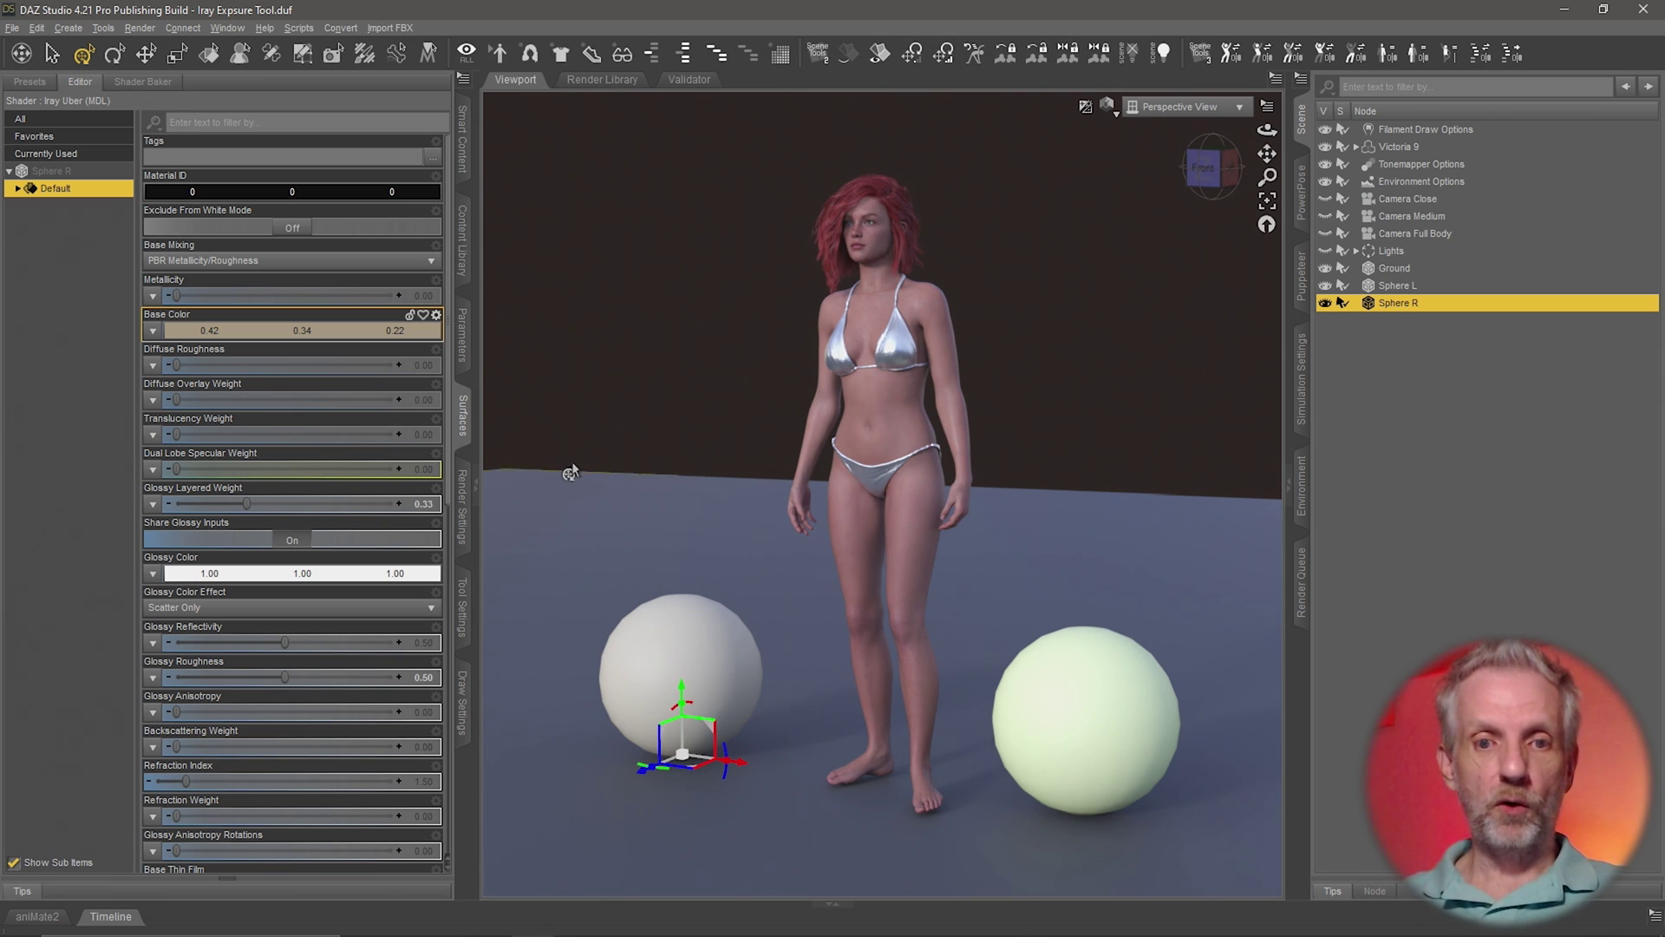
left_click(466, 513)
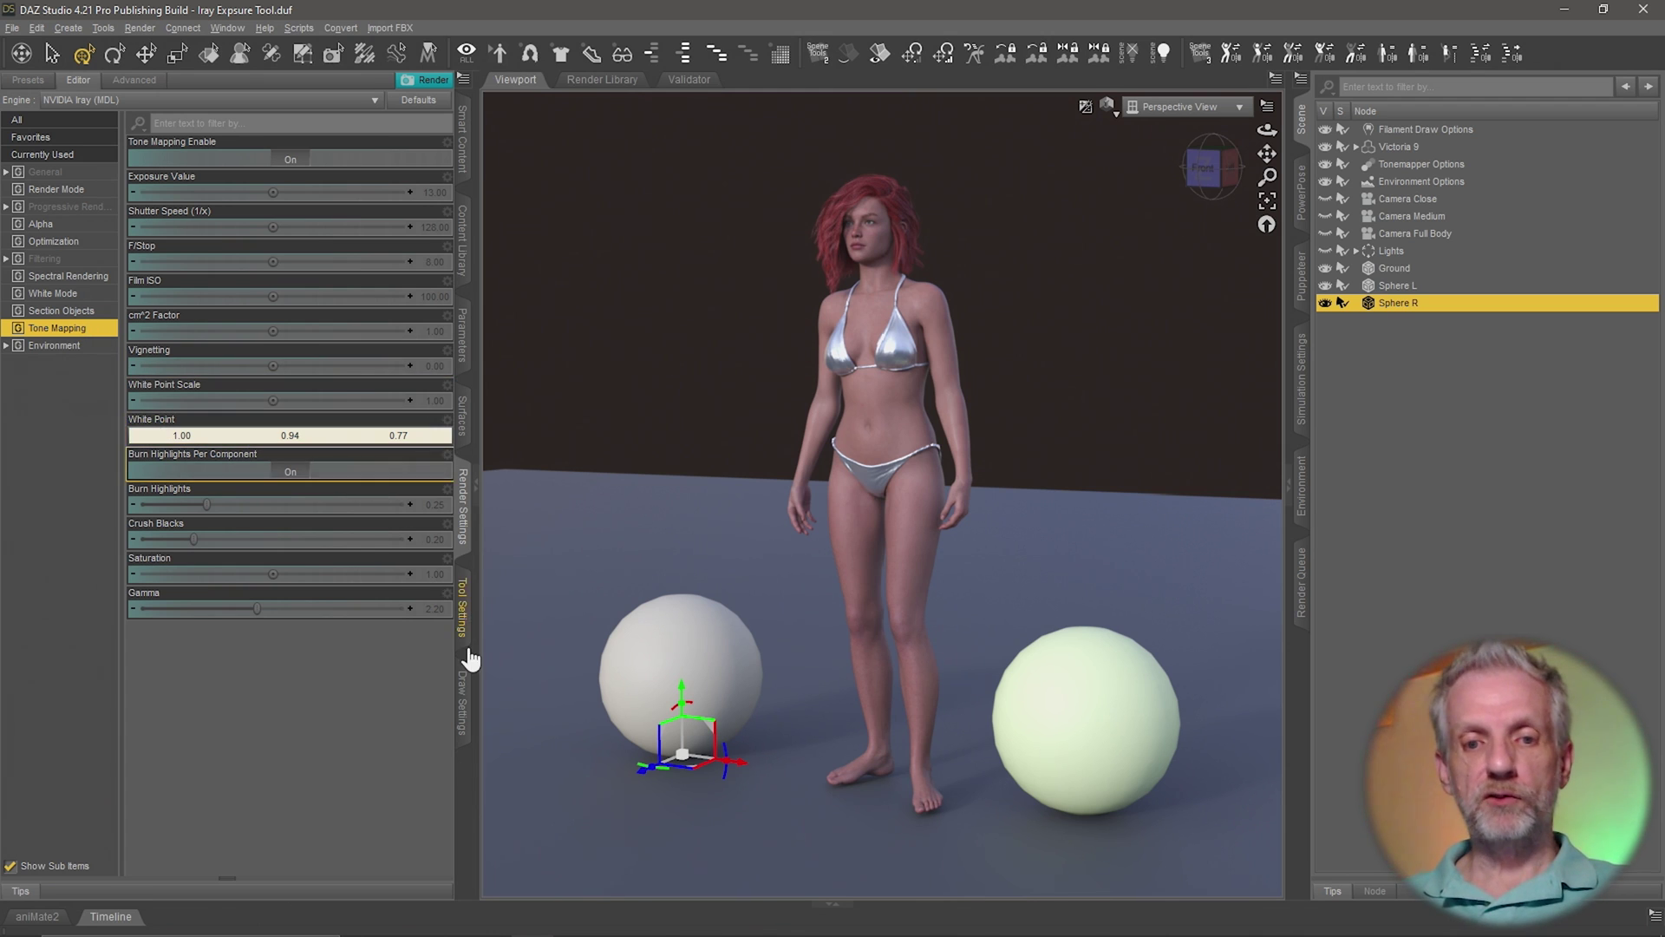
Set the exposure tool's mode to Both and sample the pale yellow sphere to adjust exposure and white balance together
left_click(466, 706)
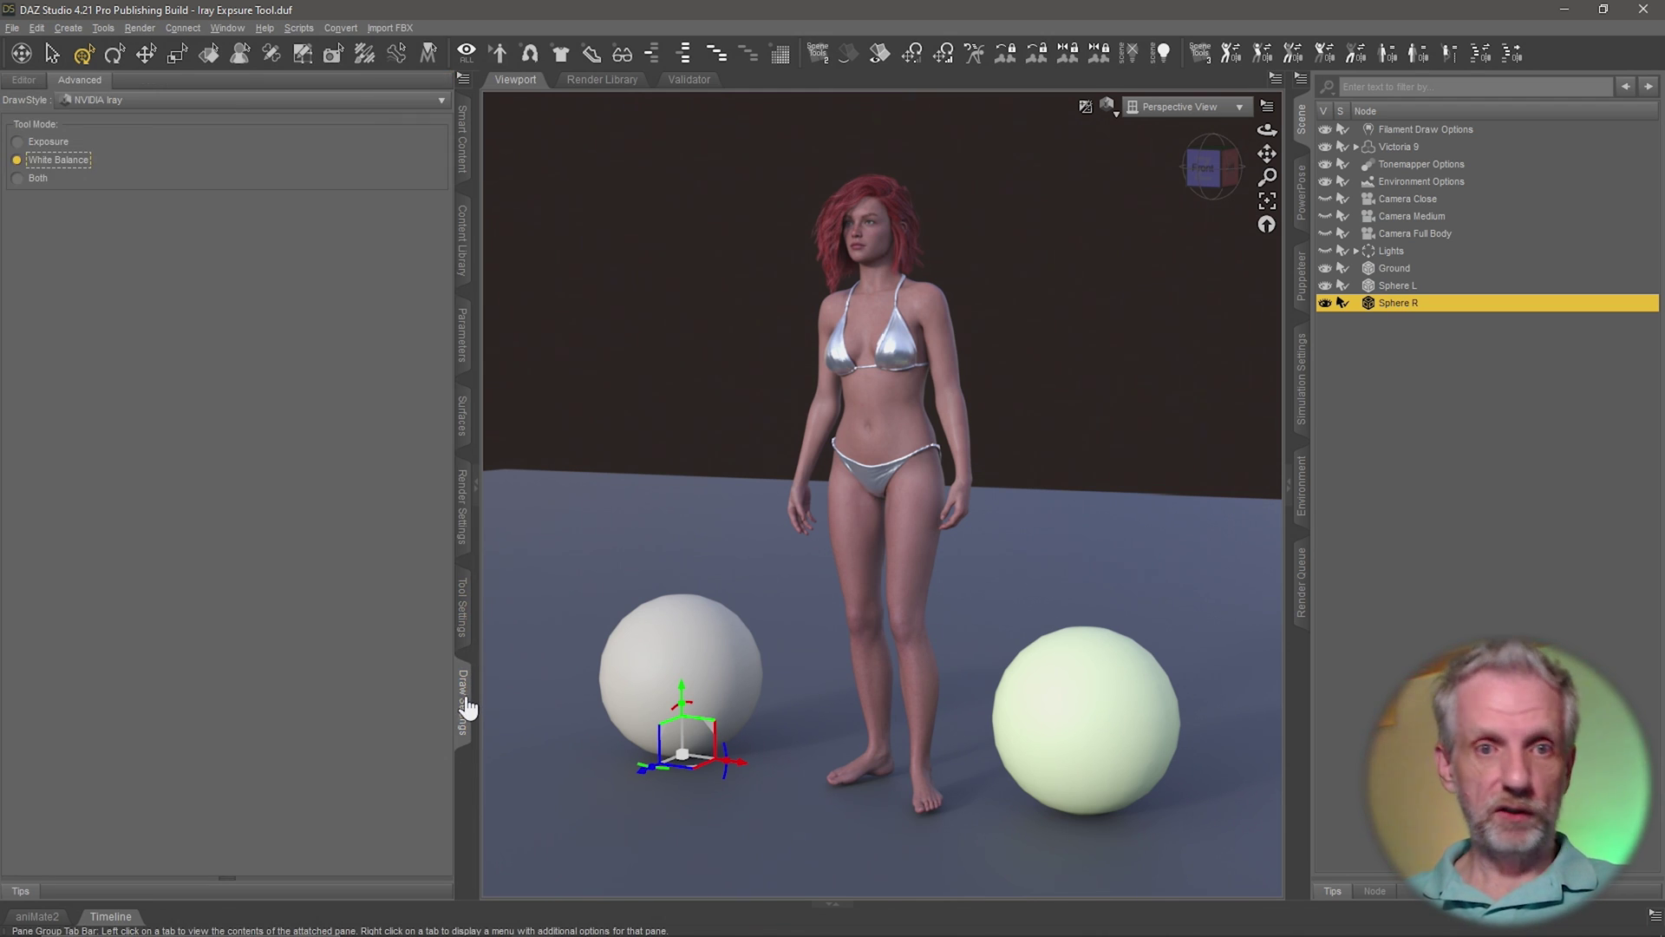
left_click(39, 179)
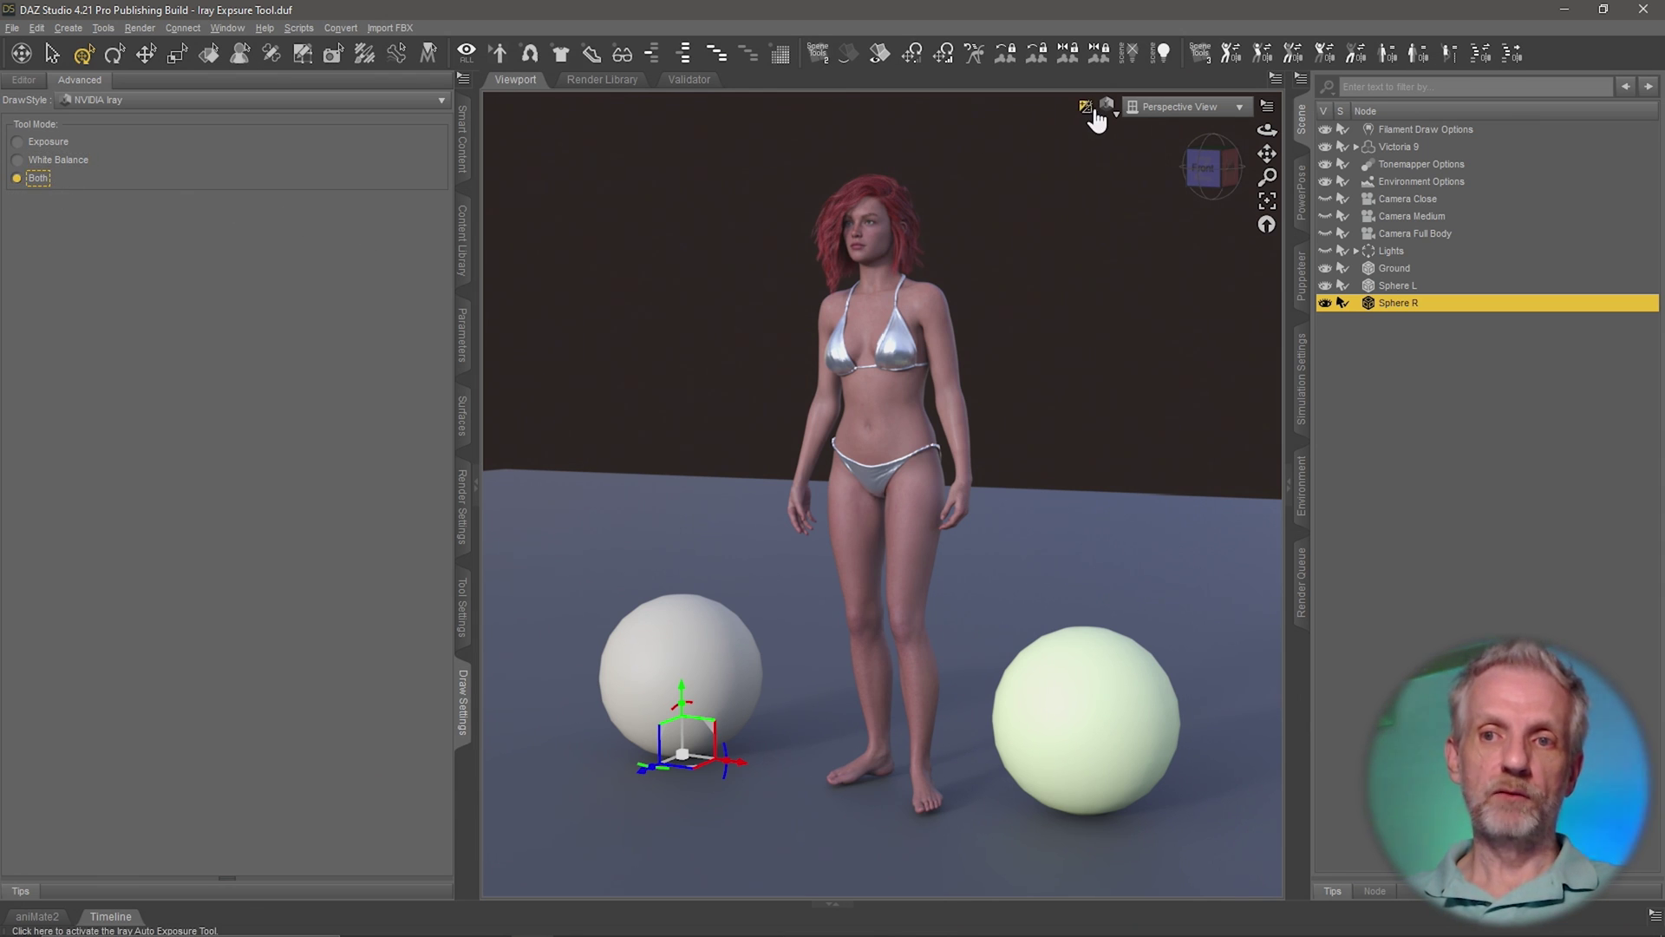
left_click(1086, 109)
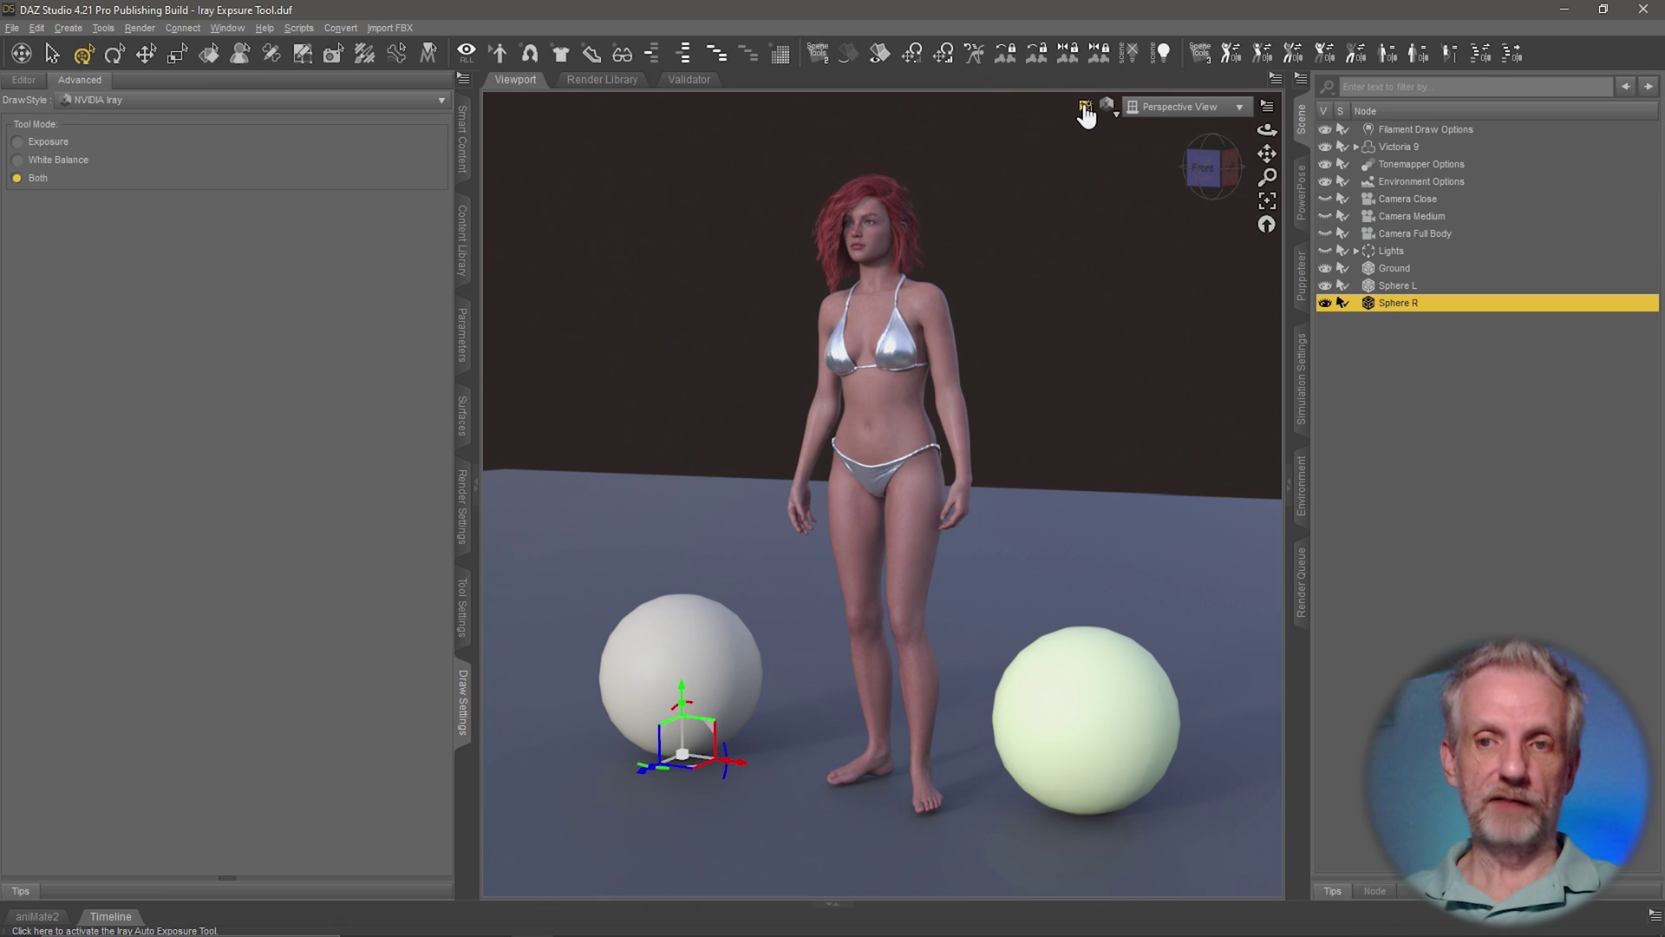
left_click(1101, 699)
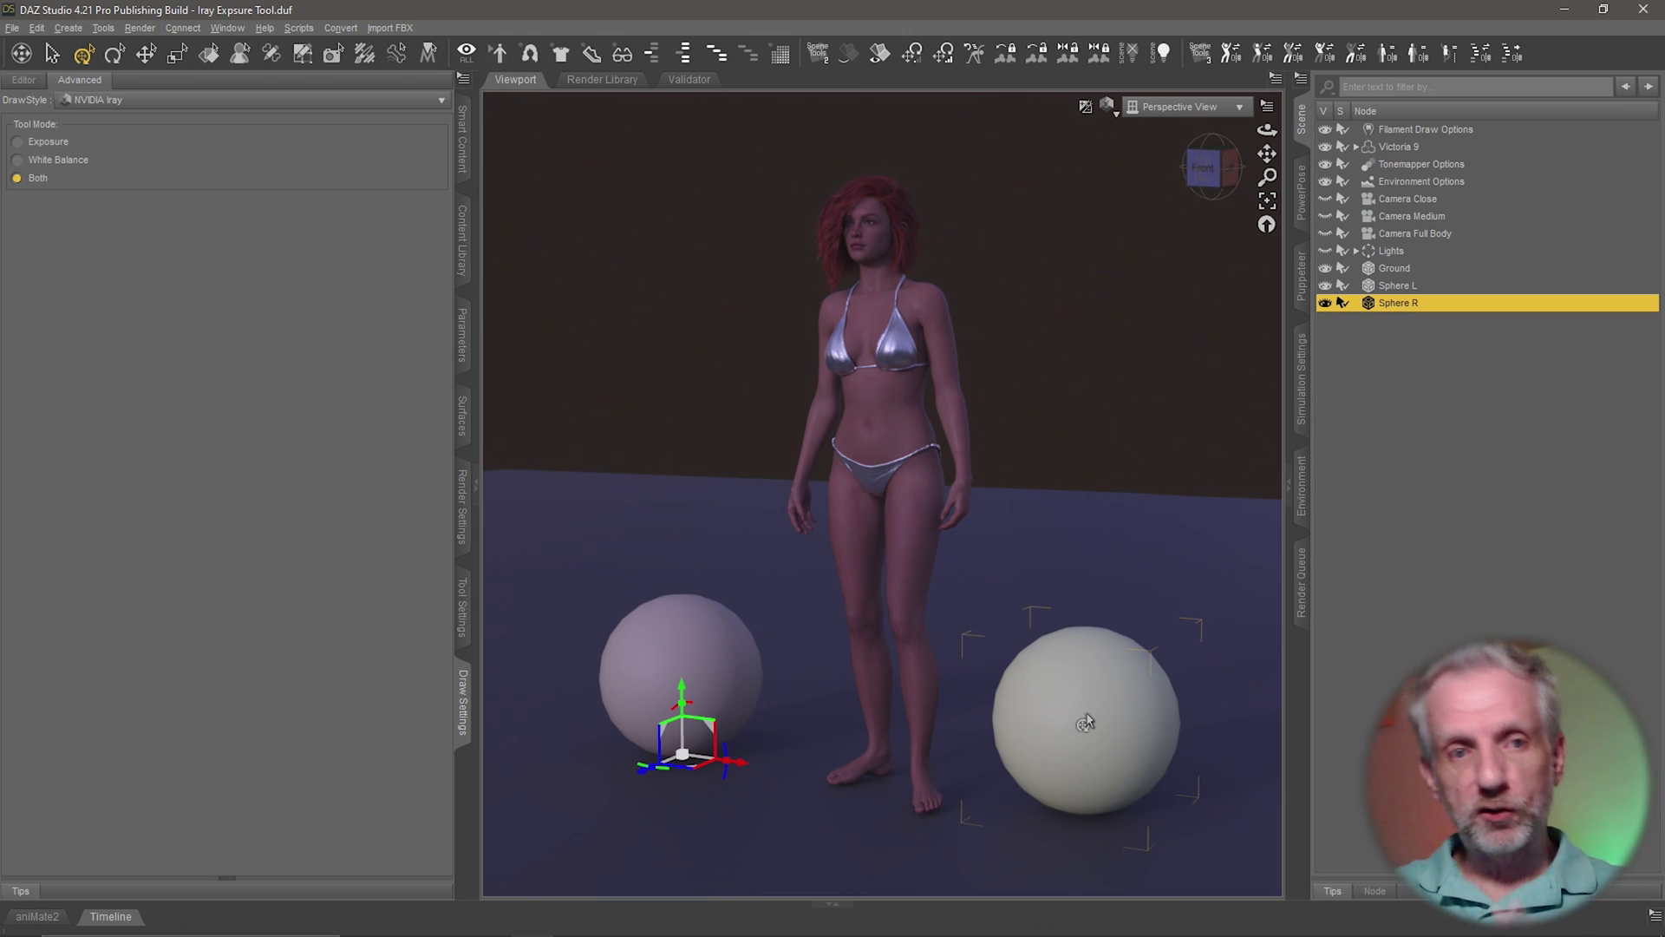
left_click(68, 149)
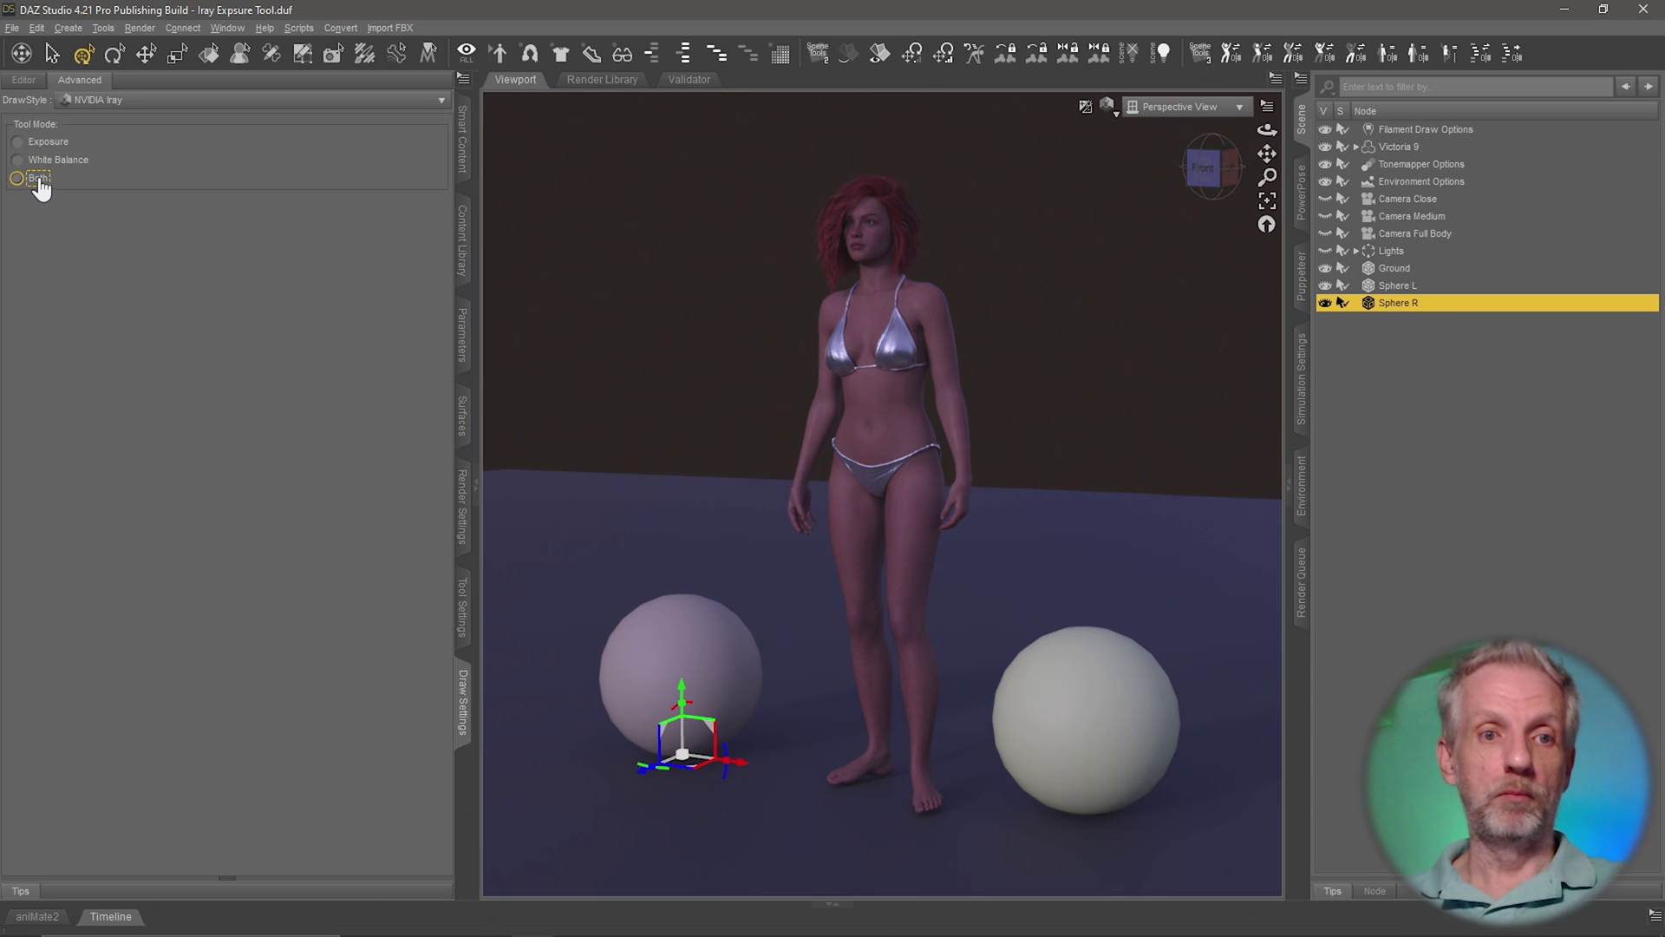
Restore the default exposure in the Tone Mapping render settings and fine-tune the White Point colour
left_click(464, 503)
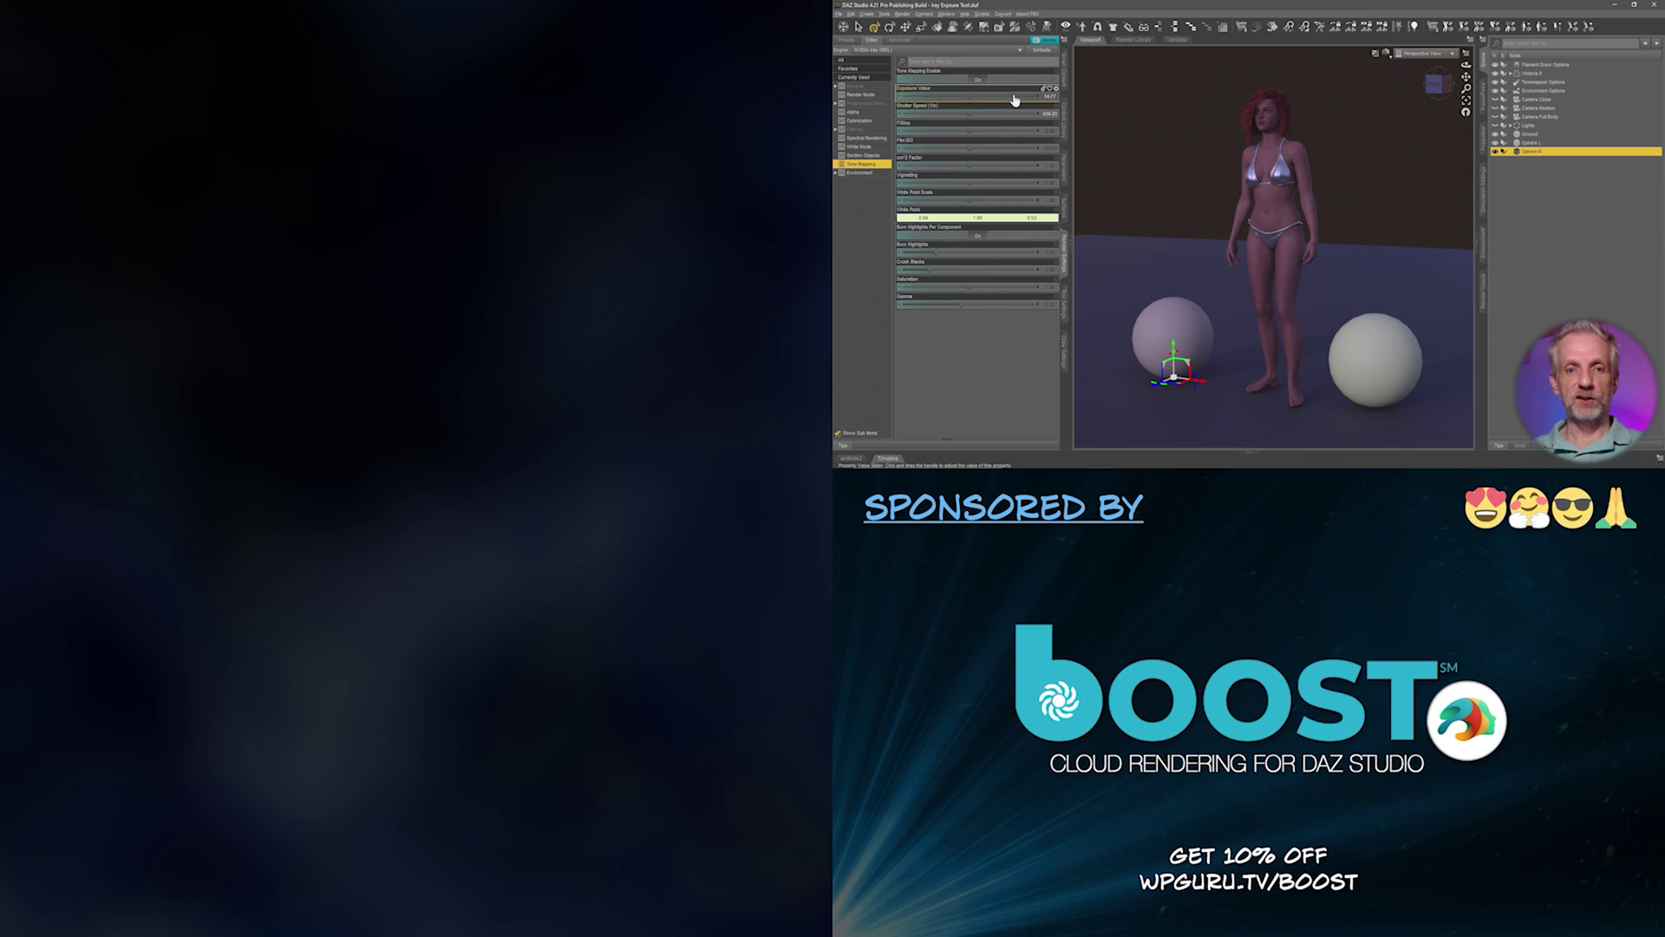
left_click(1014, 100)
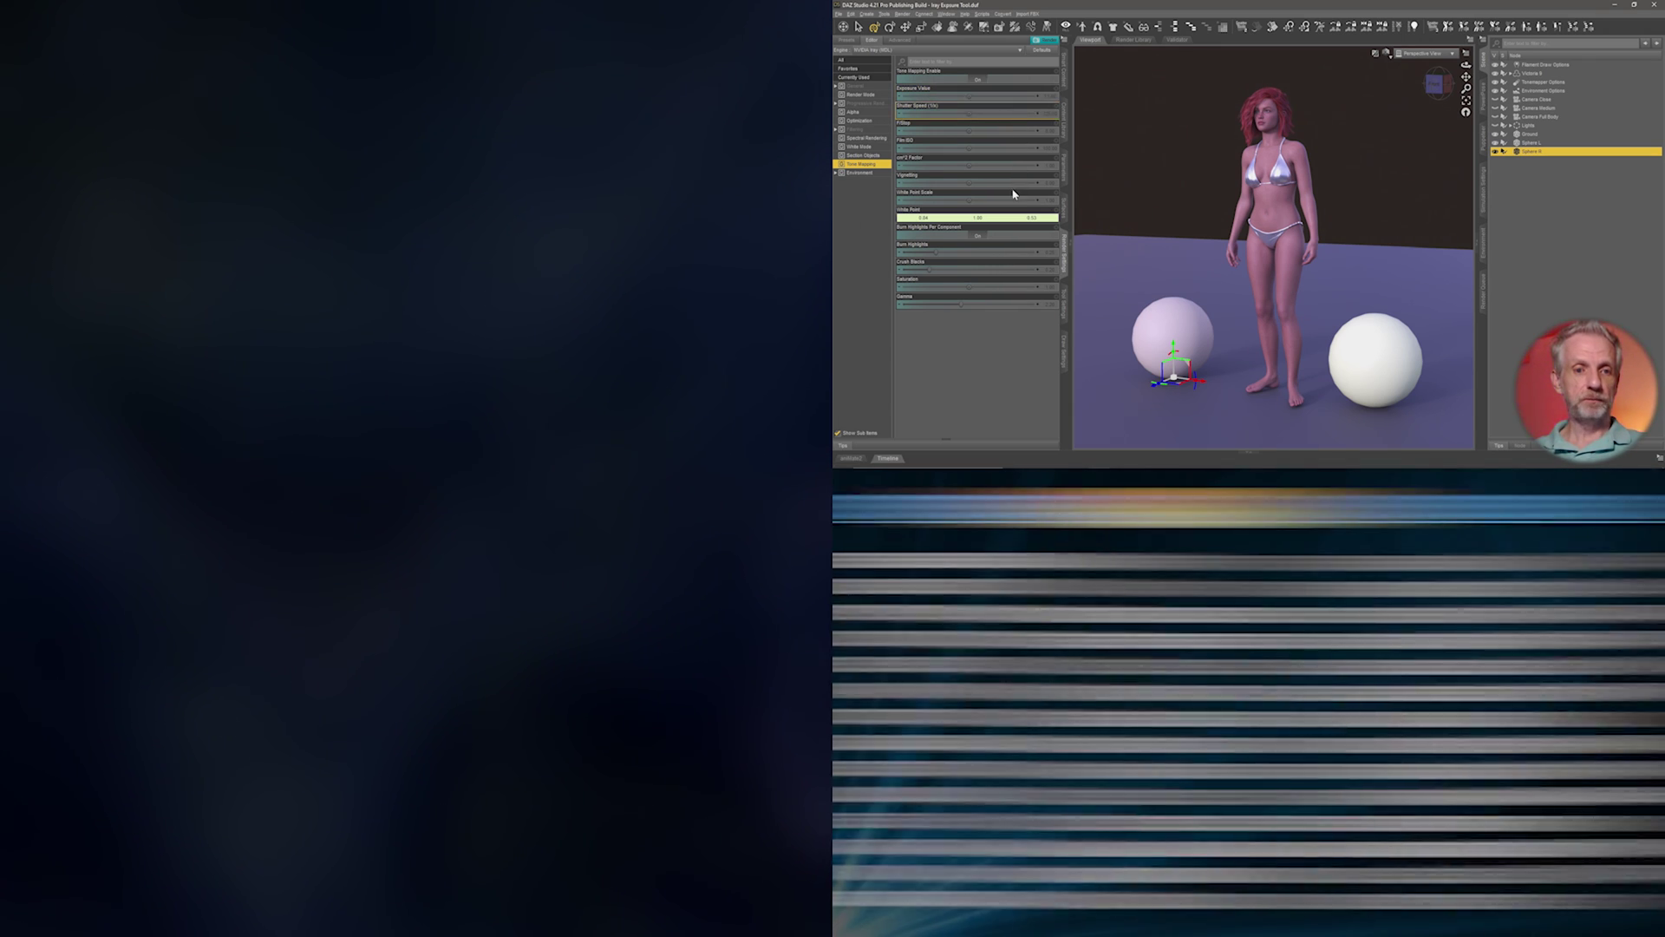
left_click(1000, 219)
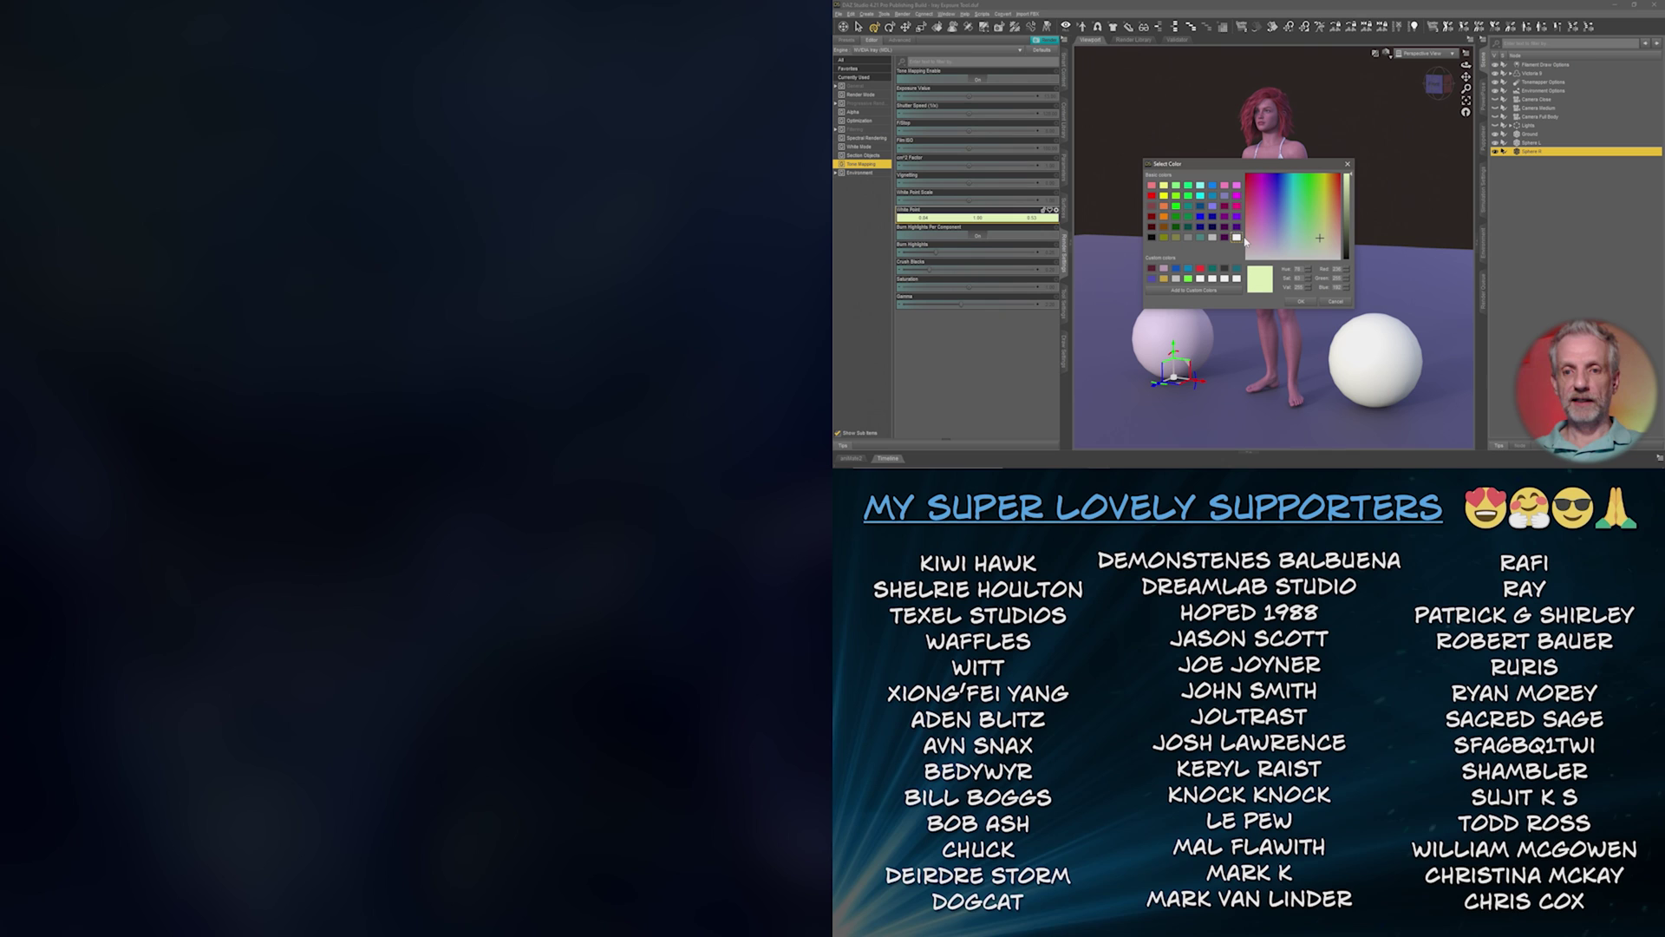
left_click(1305, 303)
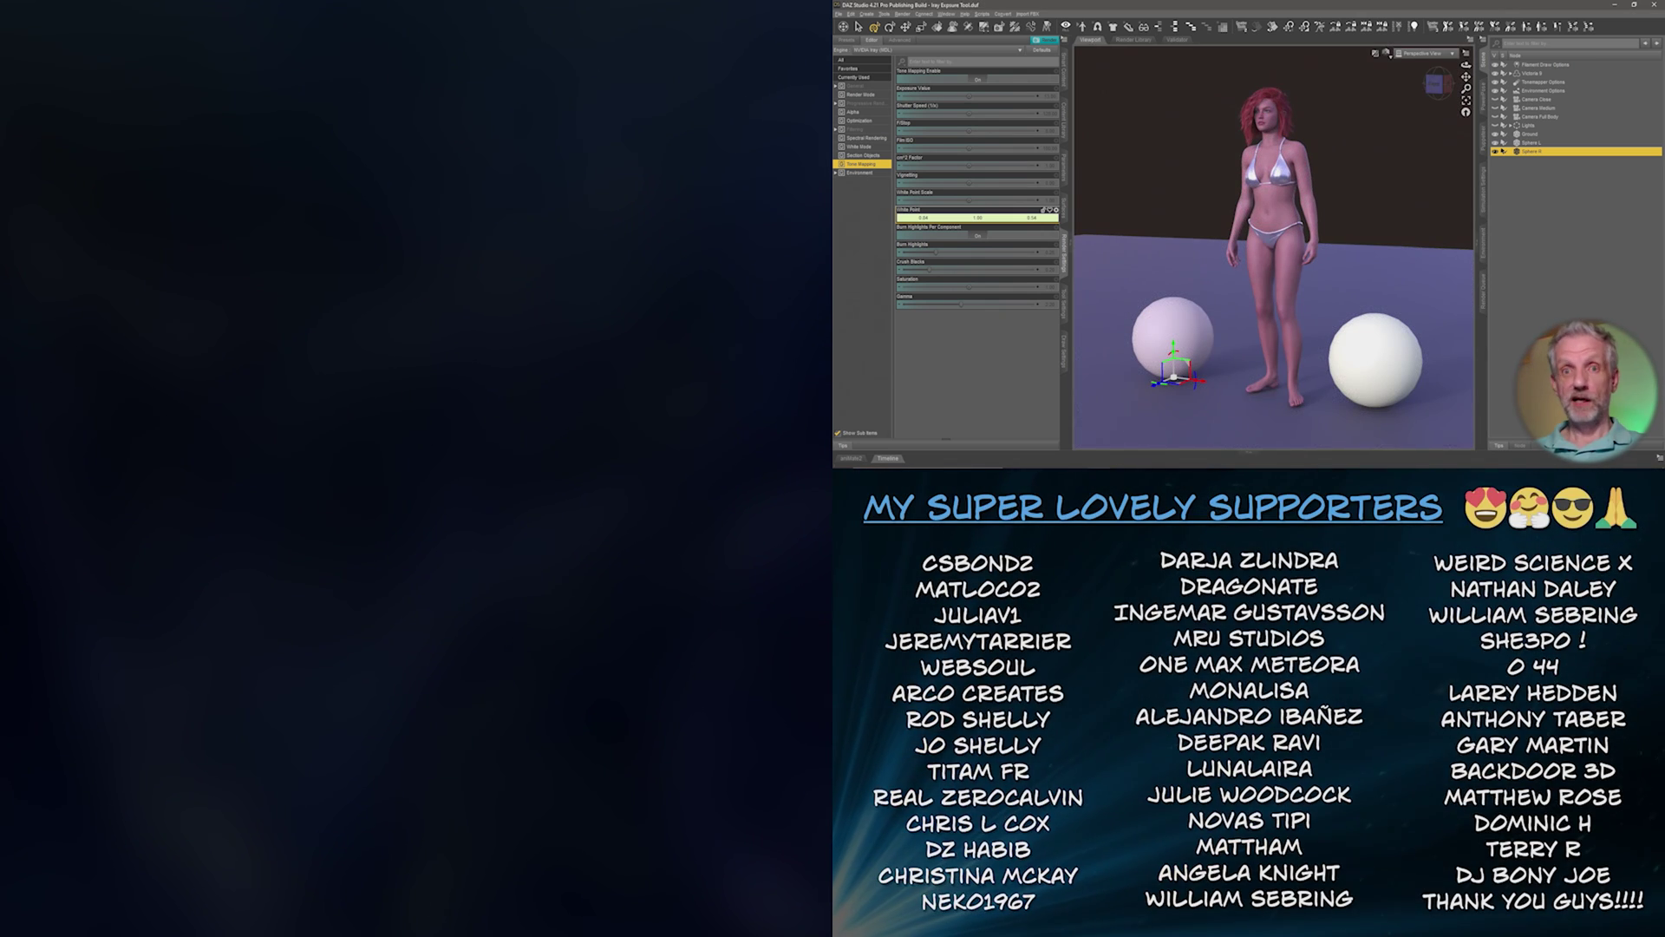